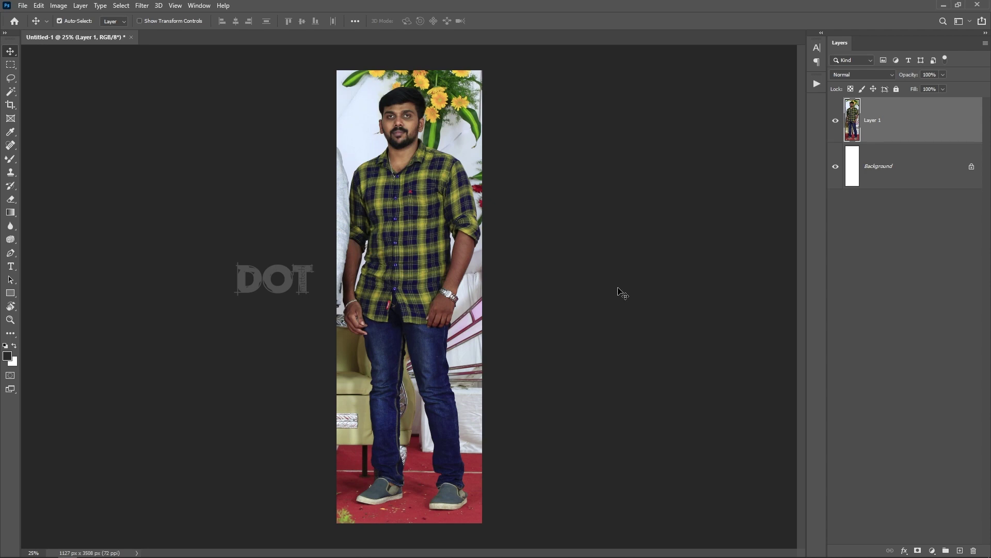
# Step: Create a new RGB document 1080 pixels wide and 1920 pixels high at 72 pixels/inch
pyautogui.hotkey('ctrl', 'n')
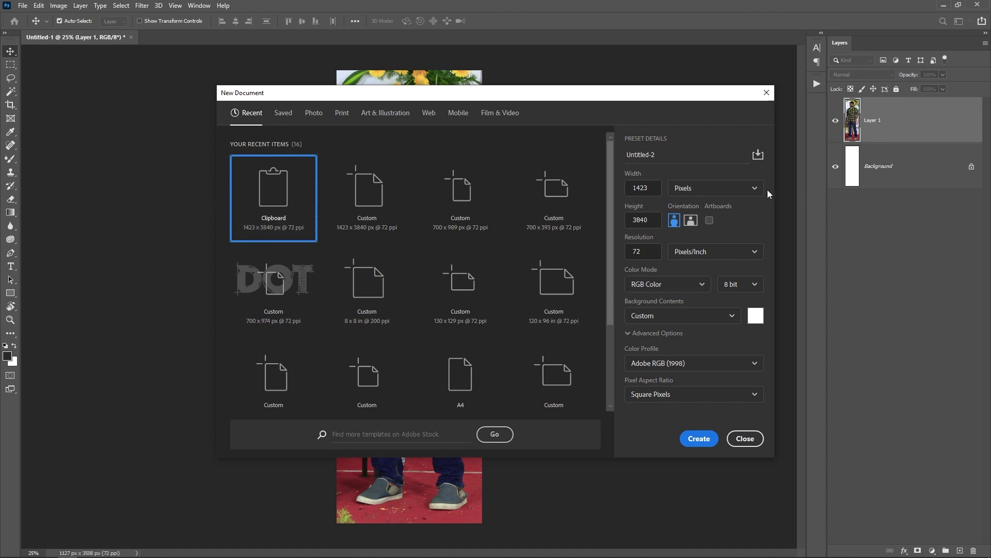
pyautogui.click(648, 187)
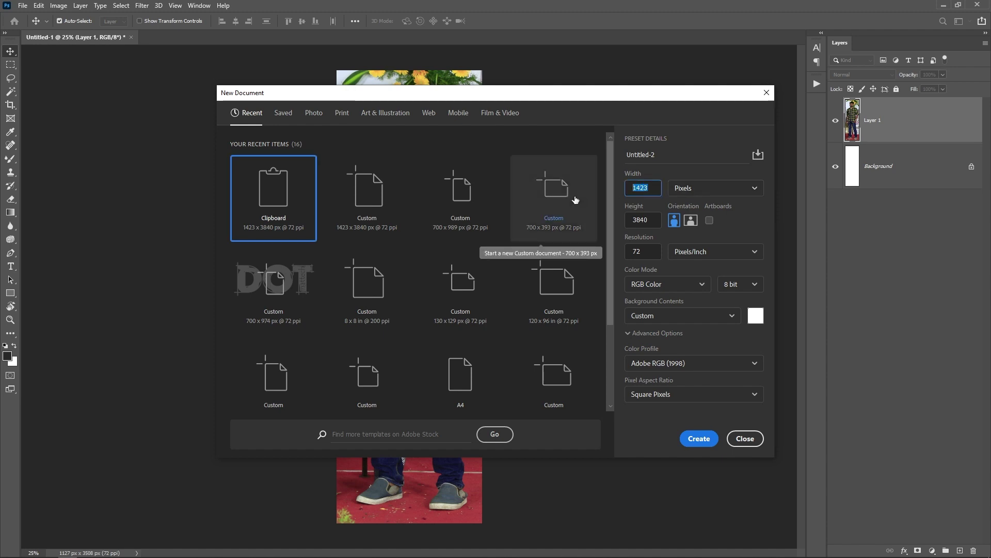
pyautogui.write('1080')
pyautogui.press('Tab')
pyautogui.press('Tab')
pyautogui.write('1')
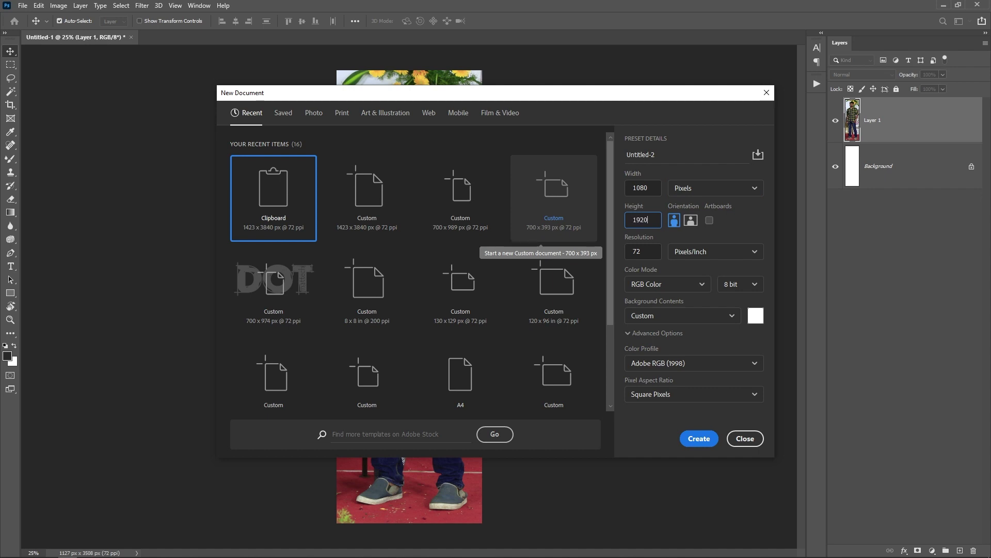
pyautogui.press('Return')
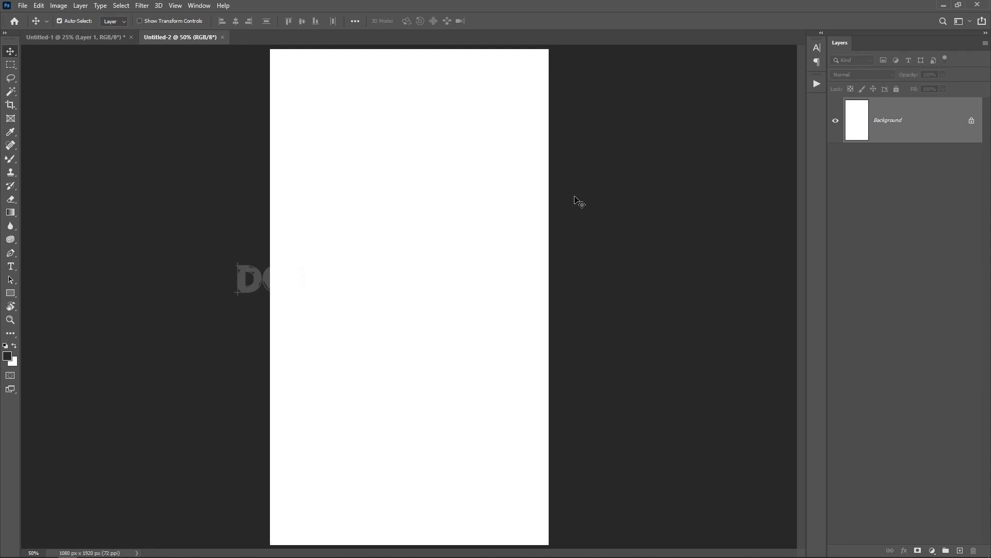
# Step: Select the standing man in Untitled-1 with the Object Selection tool and copy him into the new Untitled-2 document
pyautogui.hotkey('ctrl', 'Tab')
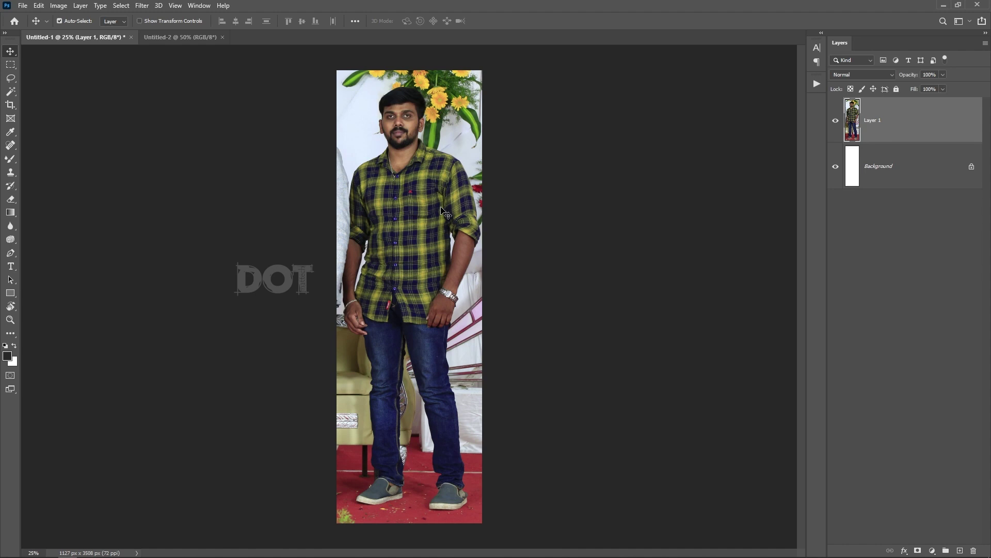
pyautogui.click(11, 94)
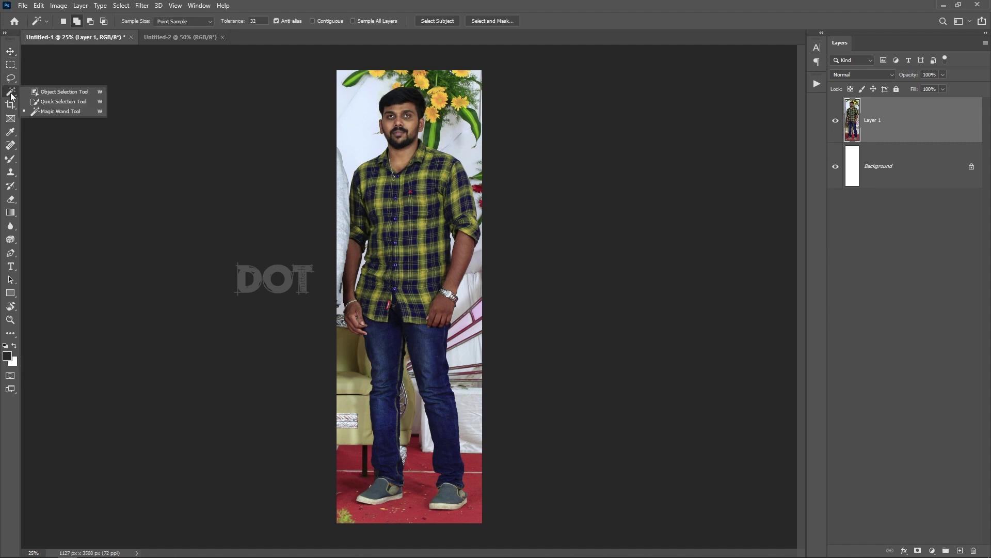
pyautogui.click(64, 92)
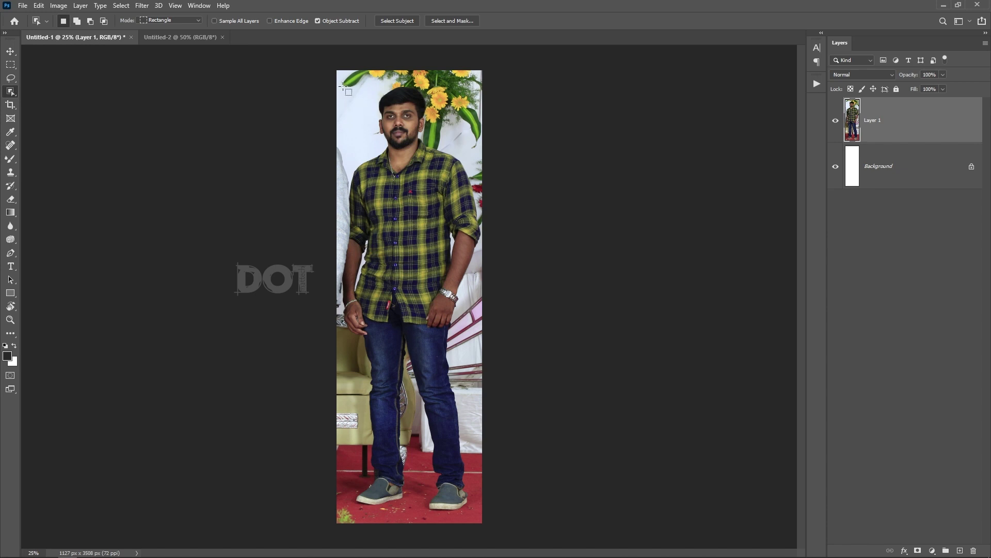
pyautogui.moveTo(345, 86)
pyautogui.mouseDown()
pyautogui.moveTo(441, 217)
pyautogui.moveTo(450, 443)
pyautogui.moveTo(481, 511)
pyautogui.mouseUp()
pyautogui.hotkey('ctrl', 'Tab')
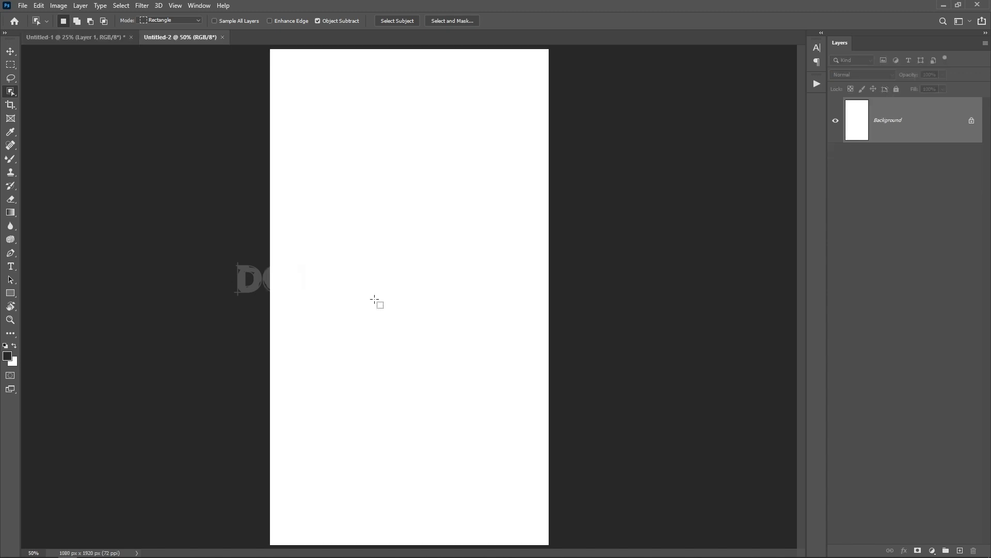
pyautogui.hotkey('ctrl', 'v')
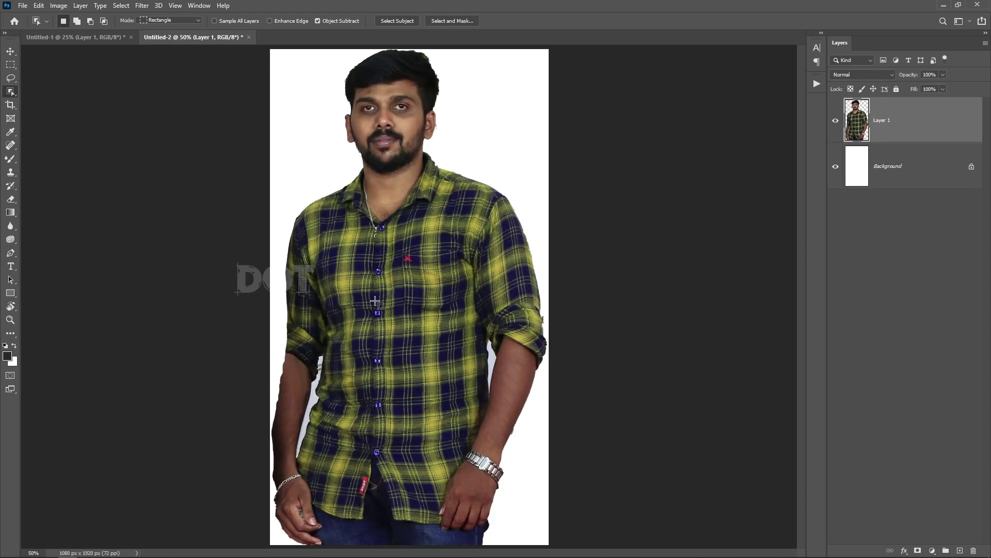
# Step: Scale the pasted figure down proportionally until the whole body fits the canvas, and position it near the horizontal centre
pyautogui.hotkey('ctrl', 't')
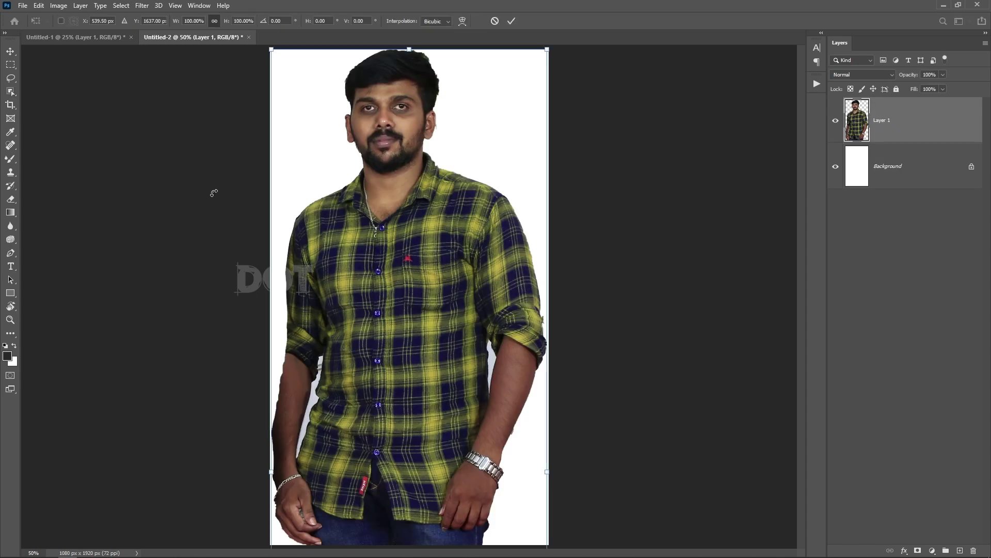
pyautogui.moveTo(272, 48); pyautogui.dragTo(352, 285)
pyautogui.moveTo(435, 400); pyautogui.dragTo(397, 184)
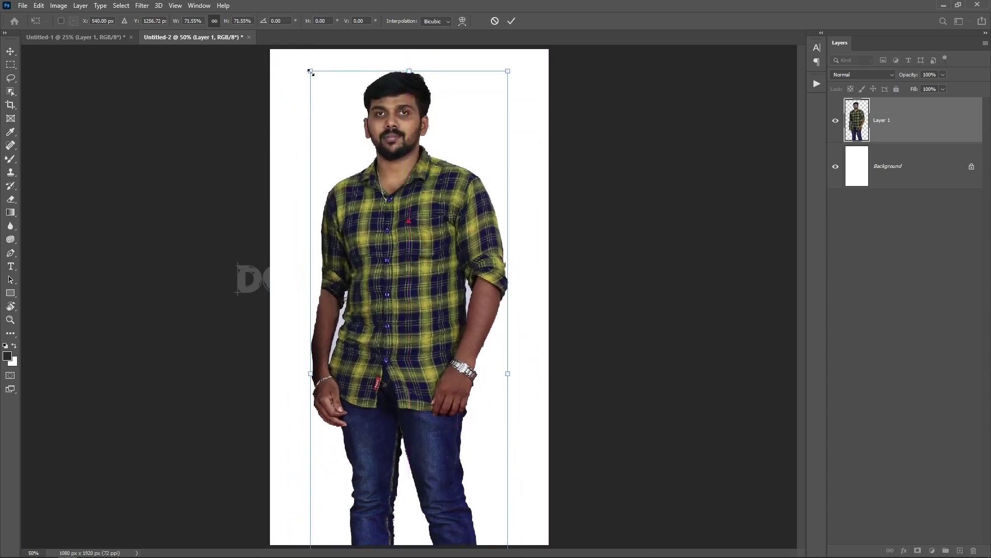
pyautogui.moveTo(311, 72); pyautogui.dragTo(370, 242)
pyautogui.moveTo(444, 408); pyautogui.dragTo(399, 274)
pyautogui.moveTo(463, 106); pyautogui.dragTo(473, 129)
pyautogui.press('Return')
pyautogui.press('w')
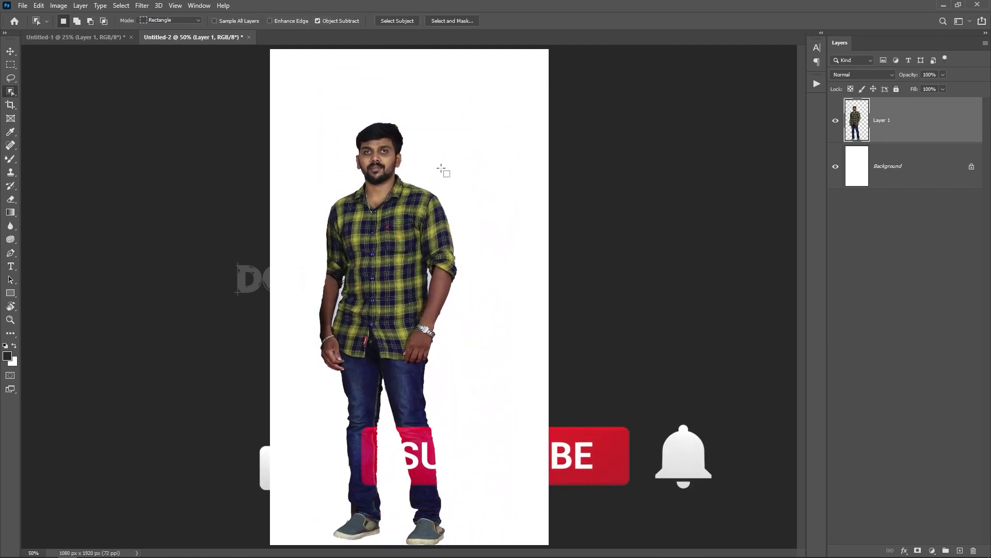
pyautogui.press('v')
pyautogui.moveTo(391, 253); pyautogui.dragTo(407, 252)
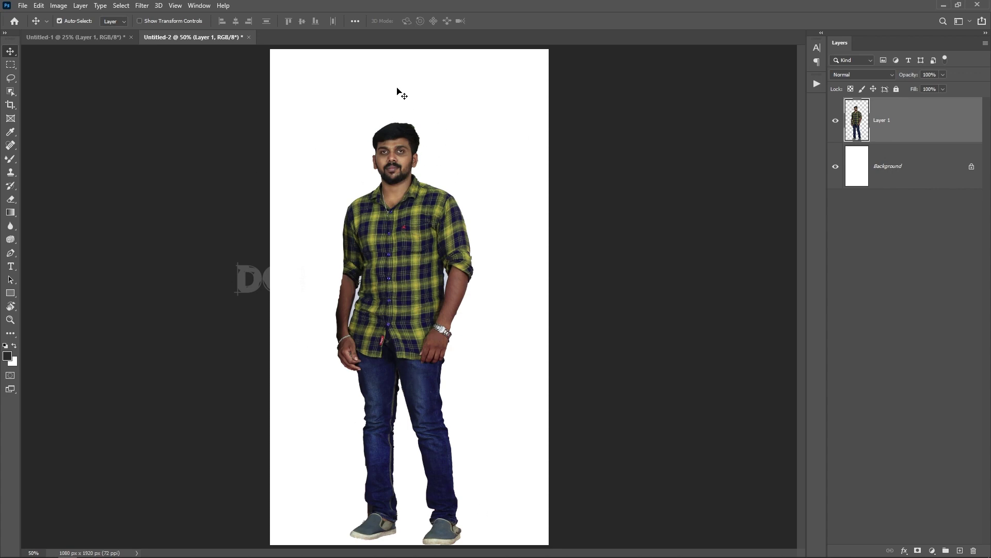
# Step: Outline the figure's head along the jawline with the Pen tool, convert the path to a selection, and delete the head from Layer 1
pyautogui.scroll(5, 398, 91)
pyautogui.scroll(1, 394, 200)
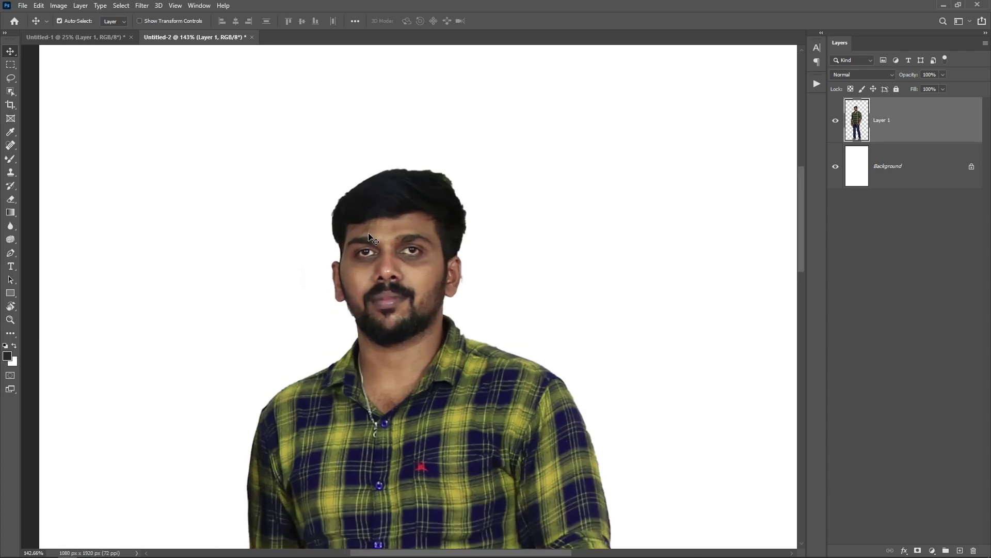
pyautogui.press('p')
pyautogui.click(395, 136)
pyautogui.moveTo(308, 169); pyautogui.dragTo(297, 201)
pyautogui.moveTo(292, 254); pyautogui.dragTo(302, 281)
pyautogui.moveTo(314, 326); pyautogui.dragTo(326, 340)
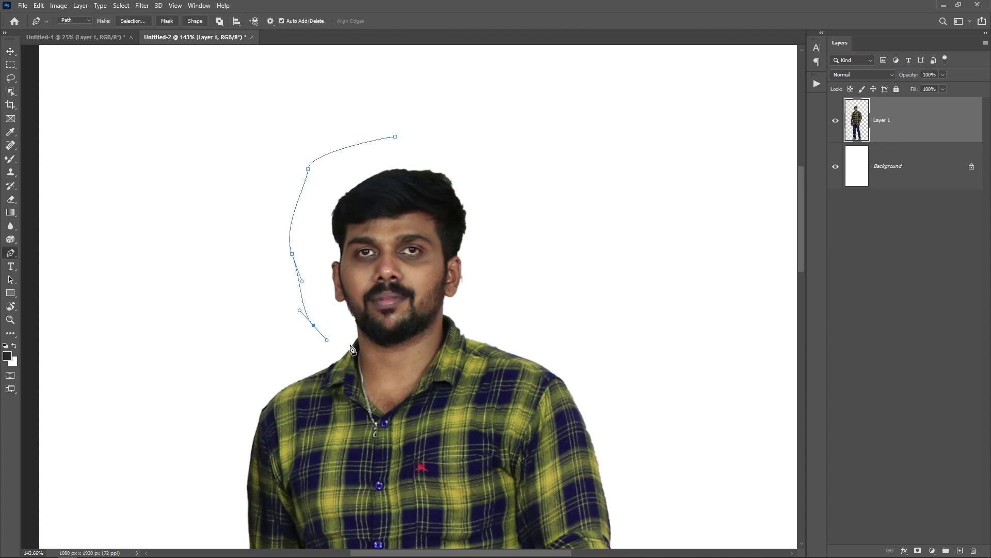
pyautogui.click(355, 336)
pyautogui.scroll(5, 390, 340)
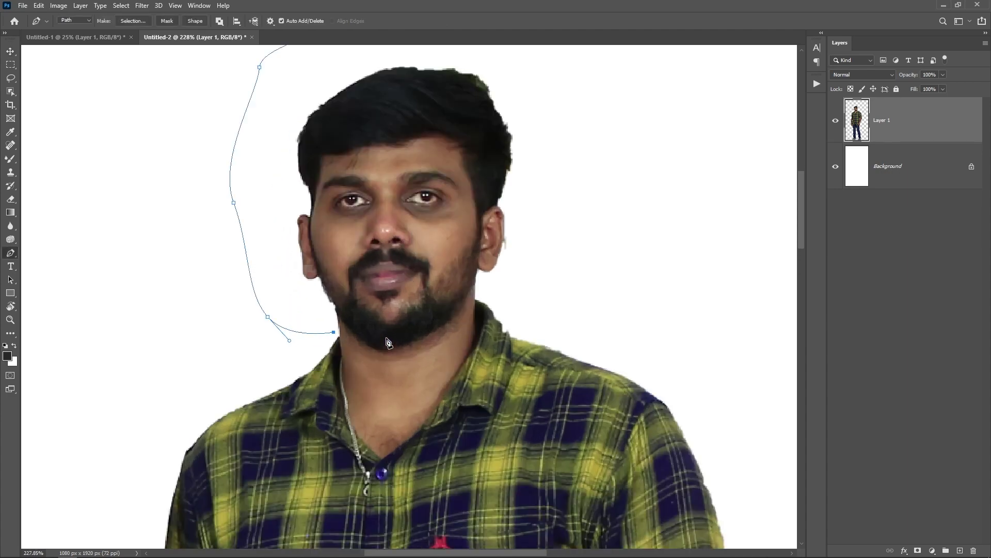
pyautogui.click(342, 330)
pyautogui.click(359, 346)
pyautogui.moveTo(418, 353); pyautogui.dragTo(448, 329)
pyautogui.click(468, 309)
pyautogui.moveTo(479, 286); pyautogui.dragTo(485, 284)
pyautogui.click(541, 253)
pyautogui.click(577, 135)
pyautogui.hotkey('ctrl', '-')
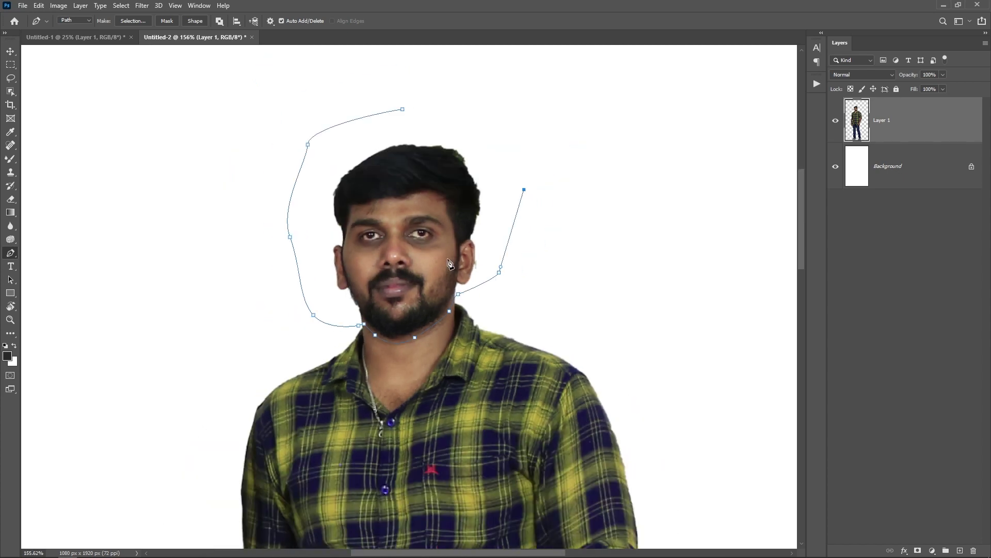
pyautogui.click(470, 120)
pyautogui.hotkey('ctrl', 'Return')
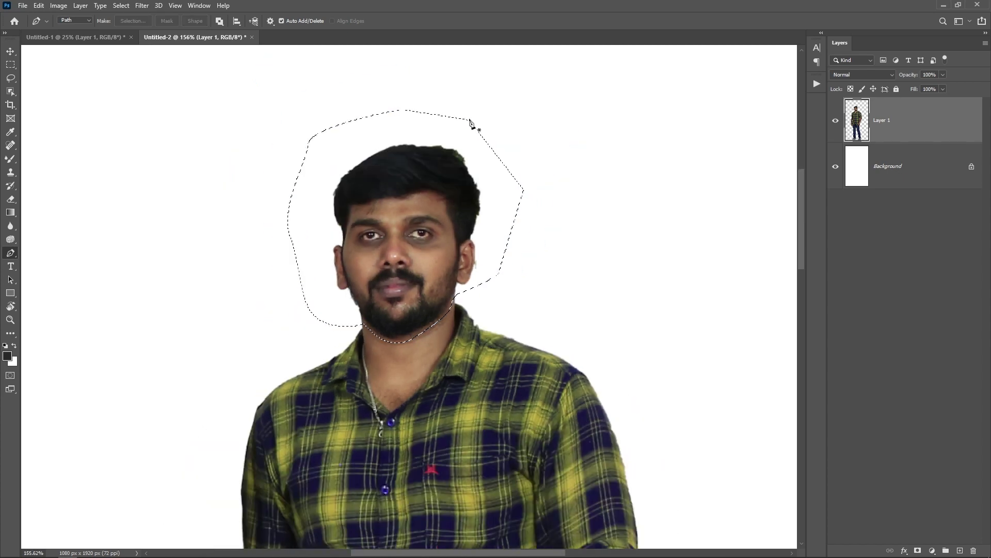
pyautogui.press('Delete')
pyautogui.hotkey('ctrl', 'd')
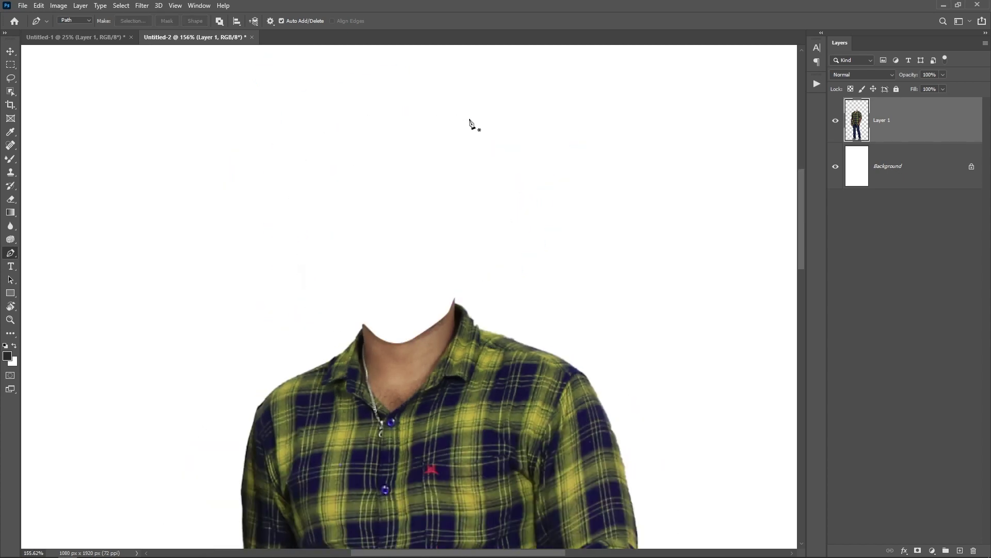
# Step: Paste the full-size cutout of the man again into Untitled-2 as a new layer above the headless body
pyautogui.hotkey('ctrl', 'Tab')
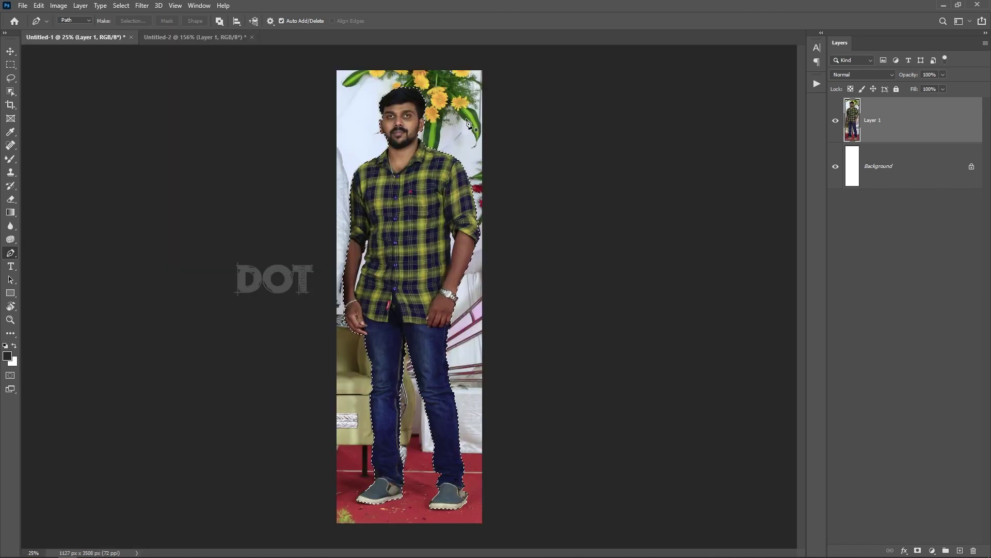
pyautogui.hotkey('ctrl', 'Tab')
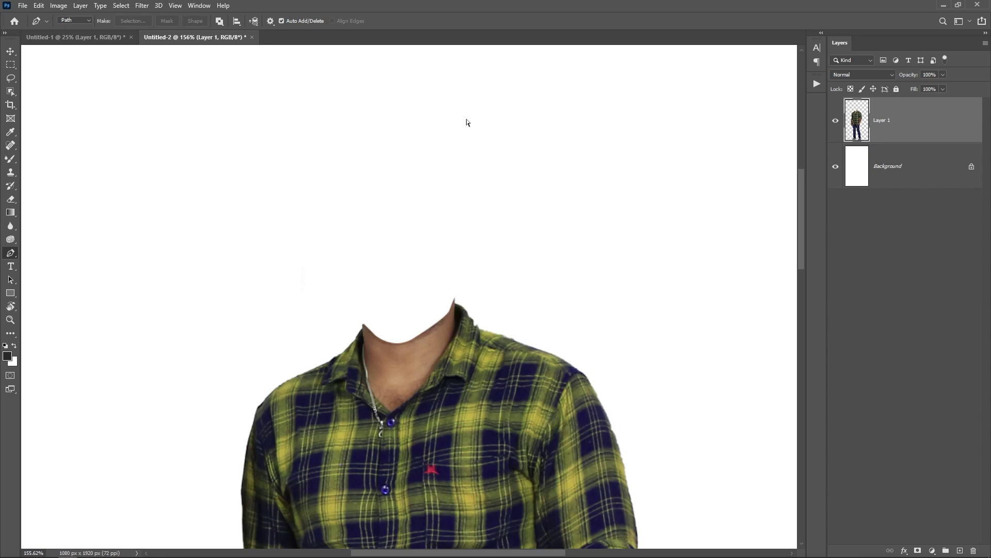
pyautogui.hotkey('ctrl', 'v')
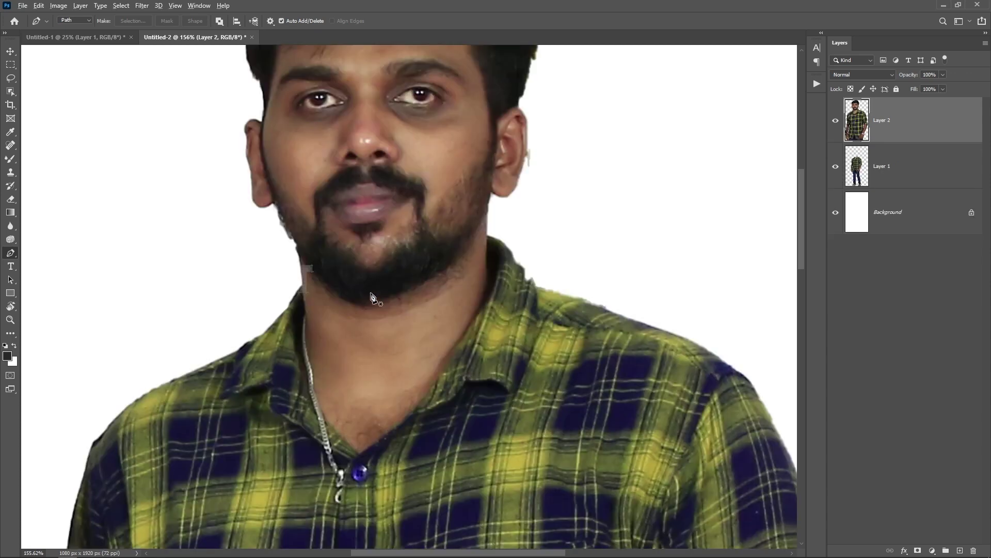
# Step: Outline the full-size head and neck with the Pen tool, copy that area to a new layer, and delete the full-size cutout layer
pyautogui.scroll(-5, 372, 294)
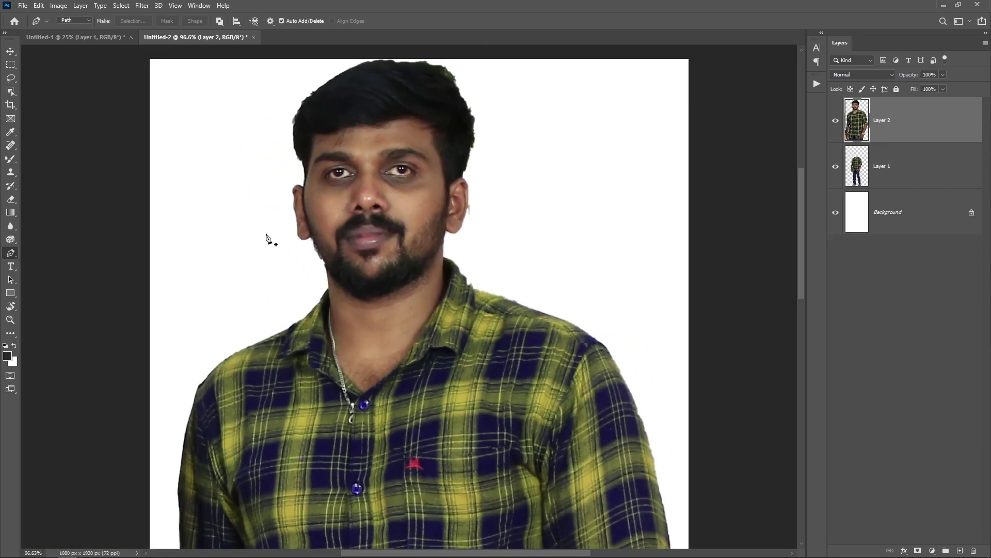
pyautogui.click(253, 203)
pyautogui.moveTo(303, 282); pyautogui.dragTo(306, 282)
pyautogui.click(326, 285)
pyautogui.click(349, 340)
pyautogui.moveTo(377, 357); pyautogui.dragTo(382, 353)
pyautogui.click(396, 336)
pyautogui.moveTo(429, 297); pyautogui.dragTo(456, 250)
pyautogui.click(442, 257)
pyautogui.click(479, 250)
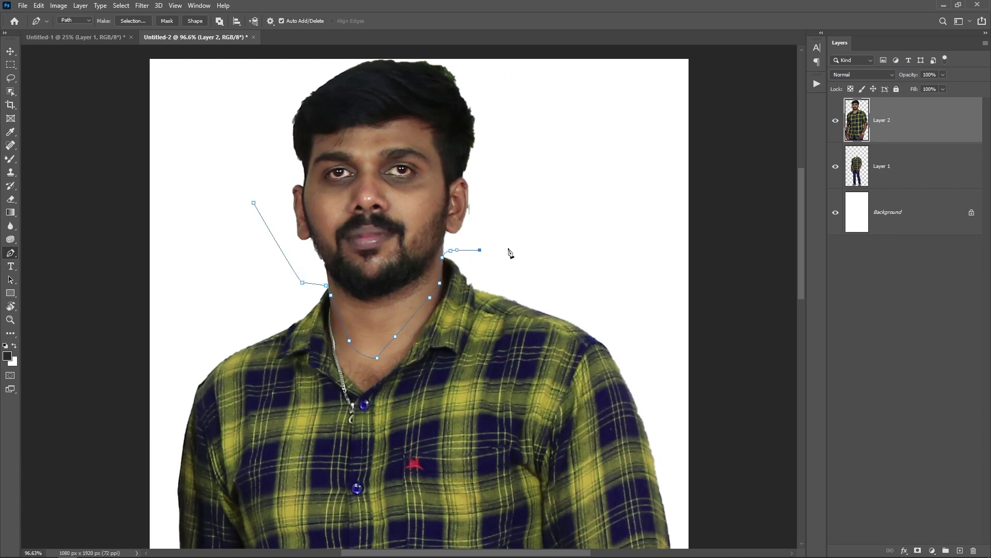
pyautogui.scroll(-2, 488, 288)
pyautogui.scroll(-2, 488, 288)
pyautogui.moveTo(562, 107); pyautogui.dragTo(548, 90)
pyautogui.moveTo(444, 58); pyautogui.dragTo(377, 67)
pyautogui.moveTo(335, 88); pyautogui.dragTo(290, 140)
pyautogui.moveTo(270, 174); pyautogui.dragTo(288, 225)
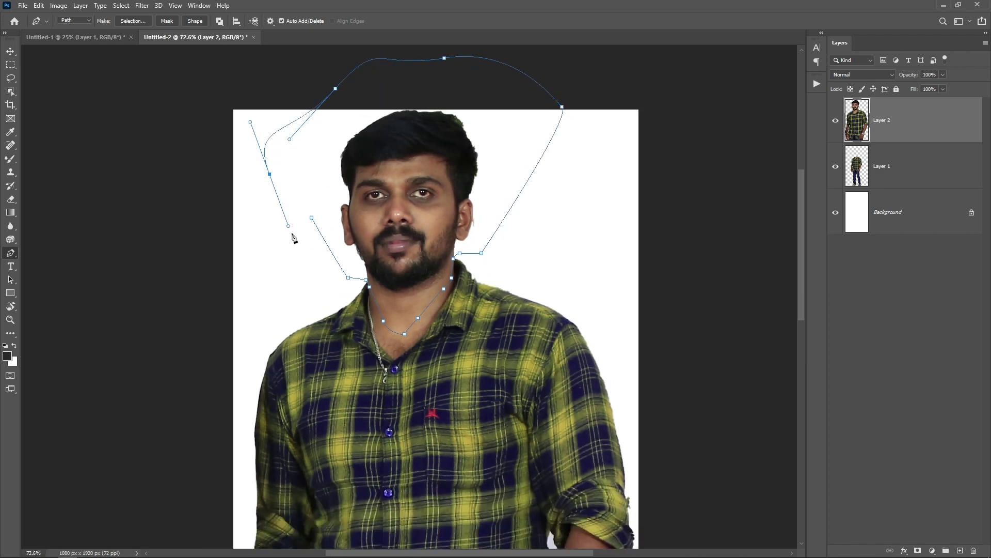
pyautogui.hotkey('ctrl', 'Return')
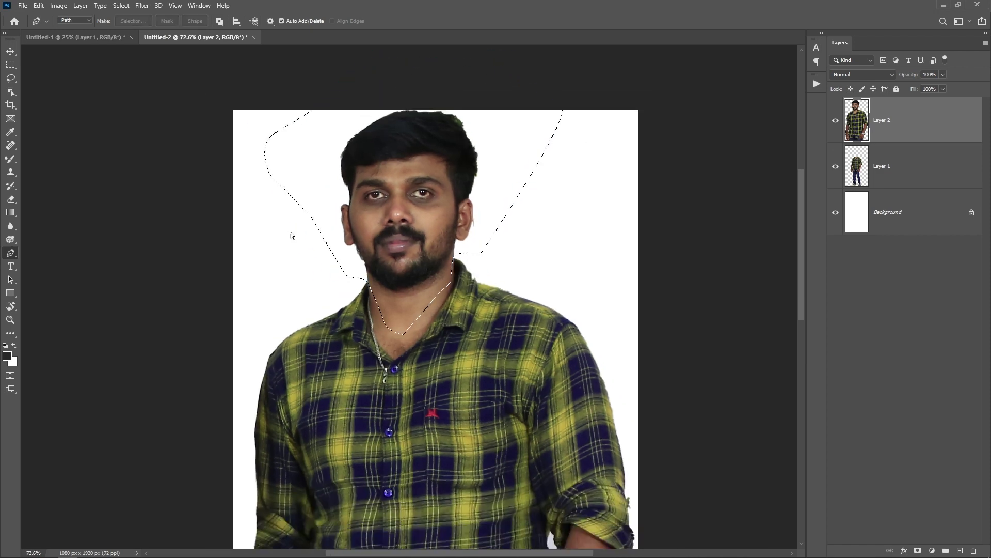
pyautogui.hotkey('ctrl', 'j')
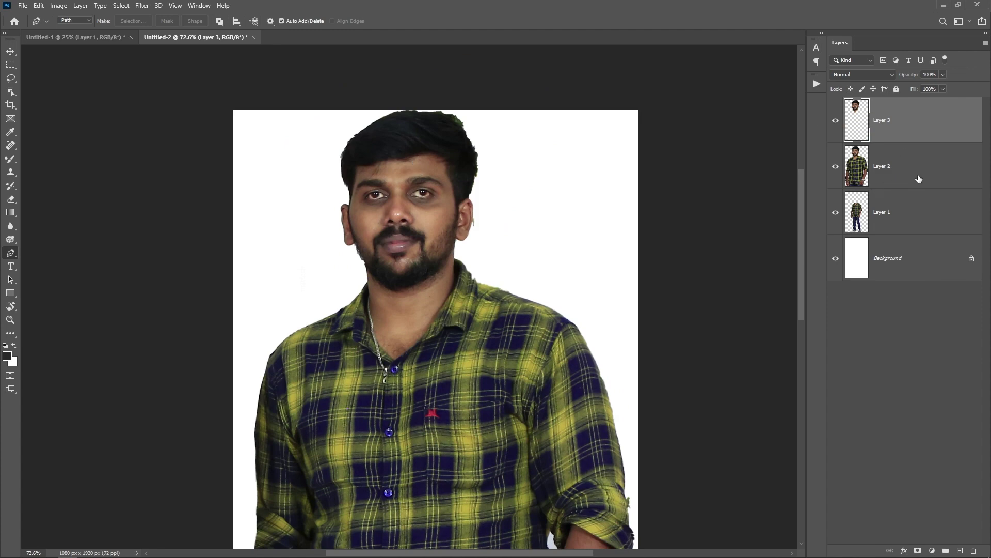
pyautogui.click(901, 183)
pyautogui.press('Delete')
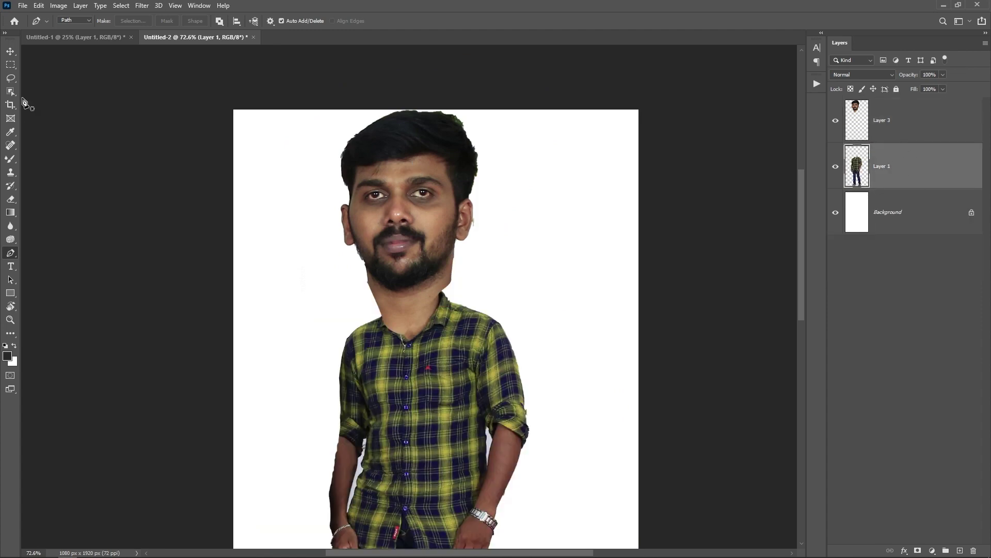
# Step: Stretch the large head layer to 103% height and move it down so the neck overlaps the shirt collar
pyautogui.click(10, 51)
pyautogui.hotkey('ctrl', '0')
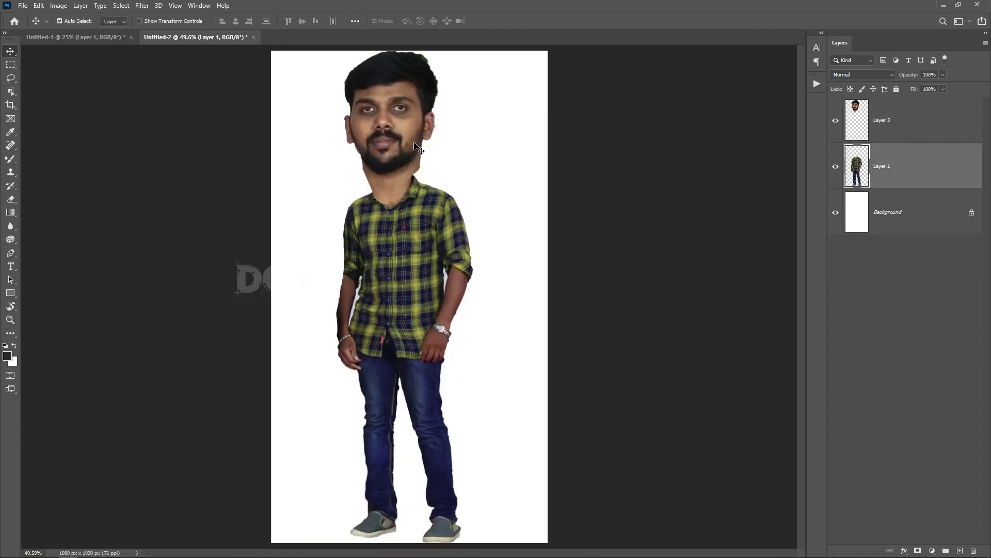
pyautogui.scroll(3, 373, 119)
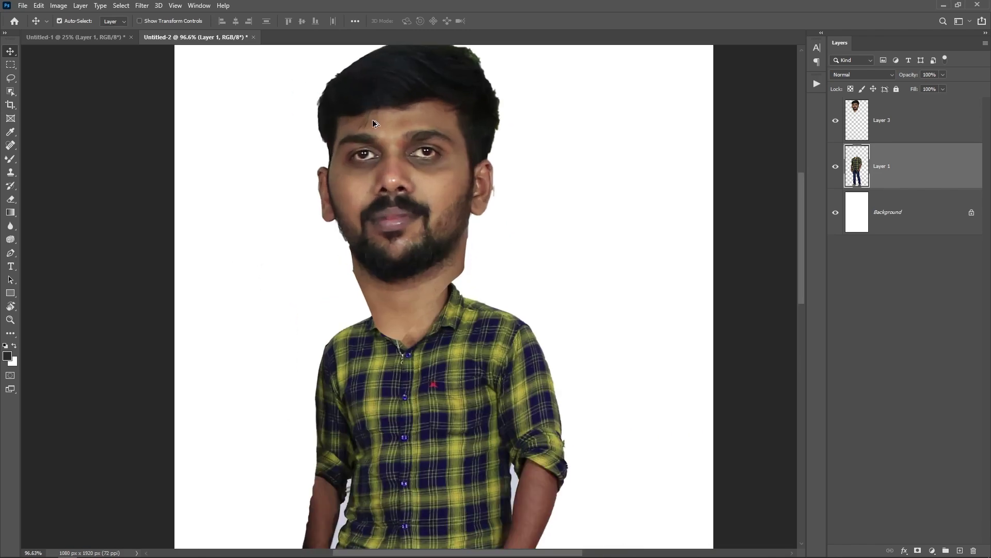
pyautogui.scroll(1, 398, 171)
pyautogui.click(405, 200)
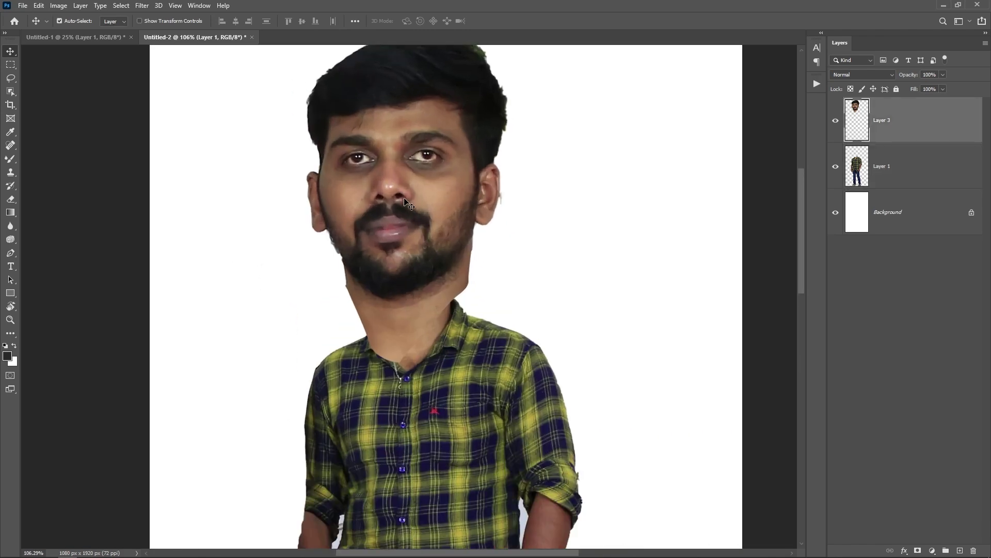
pyautogui.hotkey('ctrl', 't')
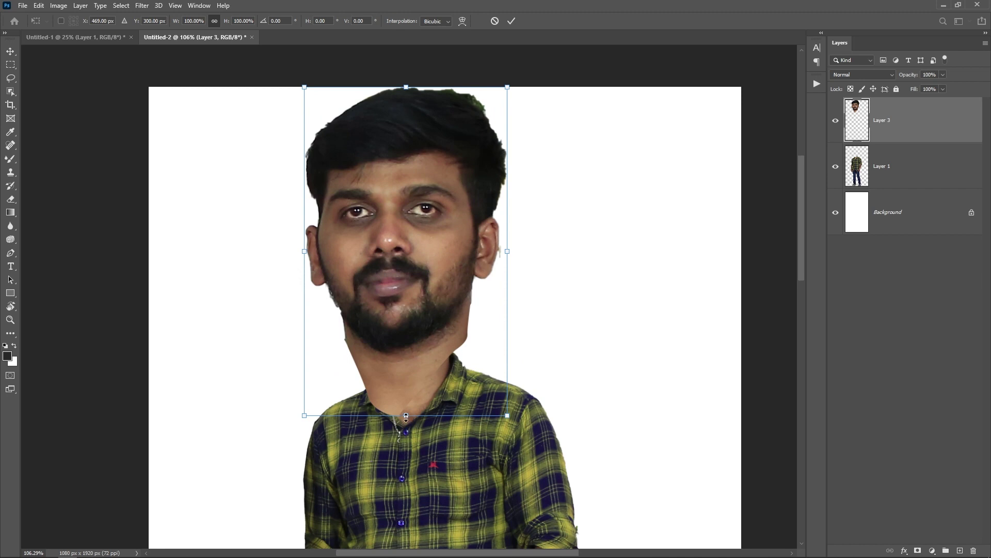
pyautogui.moveTo(406, 417); pyautogui.dragTo(406, 425)
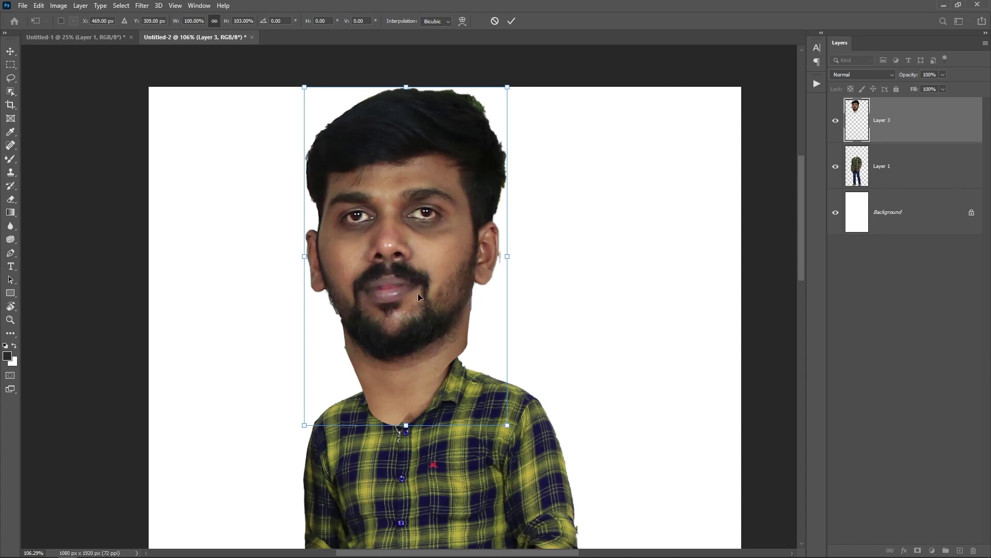
pyautogui.moveTo(418, 293); pyautogui.dragTo(416, 323)
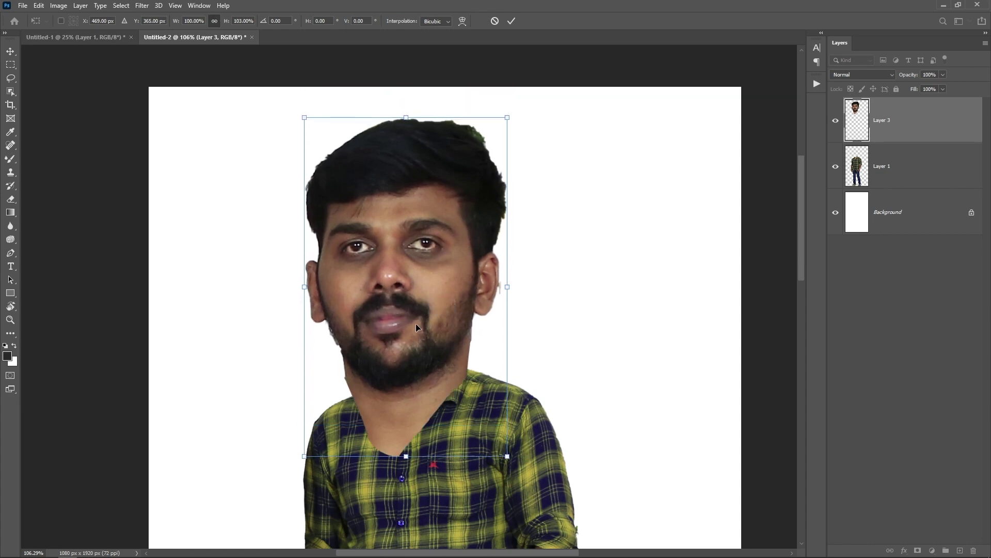
pyautogui.press('Return')
pyautogui.scroll(-4, 389, 187)
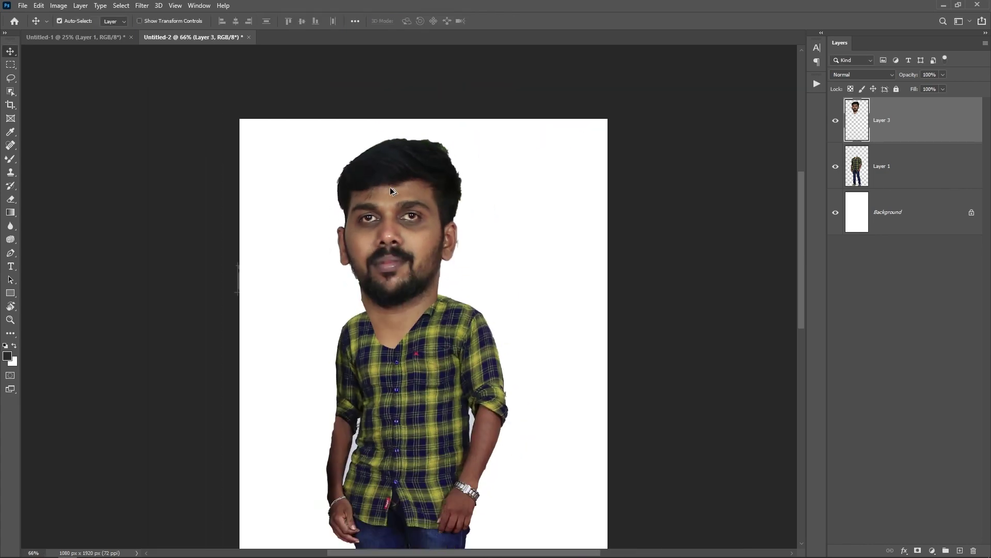
# Step: Outline the neck below the large head's jawline with the Pen tool, convert the path to a selection, delete the neck, and deselect
pyautogui.scroll(-2, 406, 210)
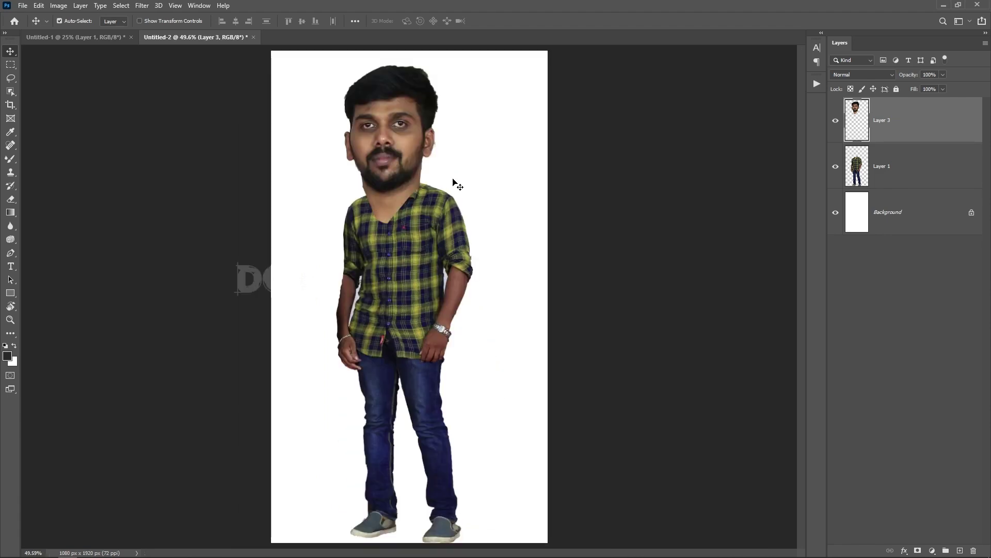
pyautogui.scroll(5, 380, 120)
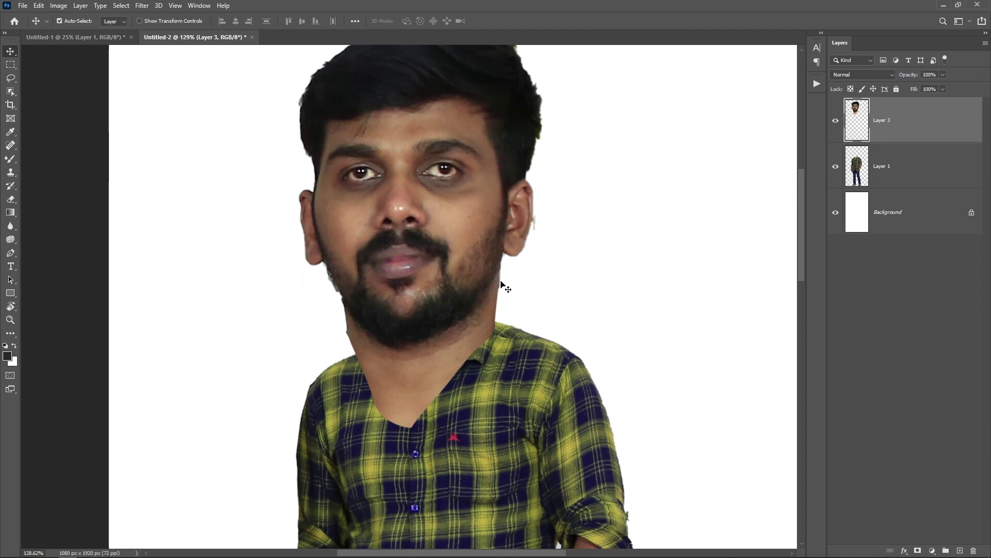
pyautogui.press('p')
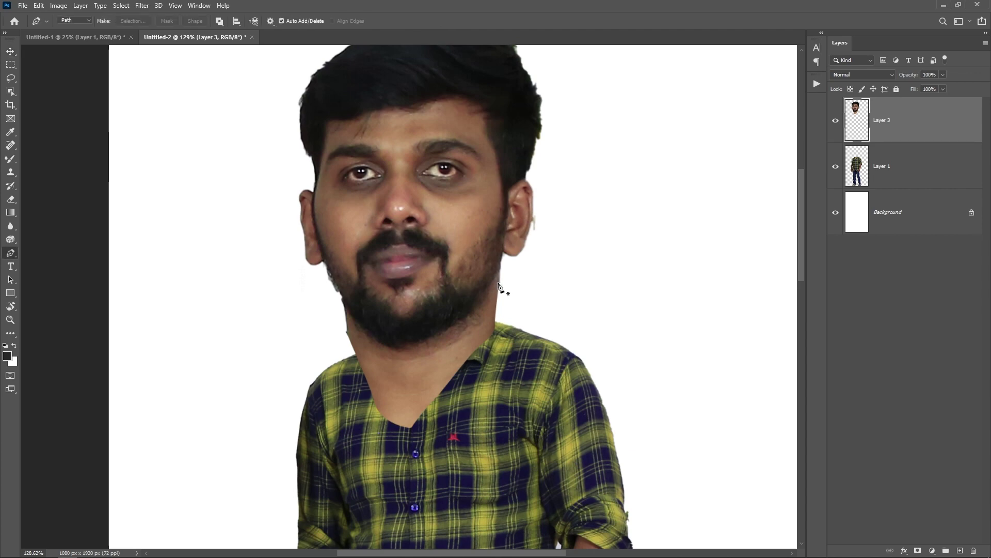
pyautogui.scroll(2, 323, 319)
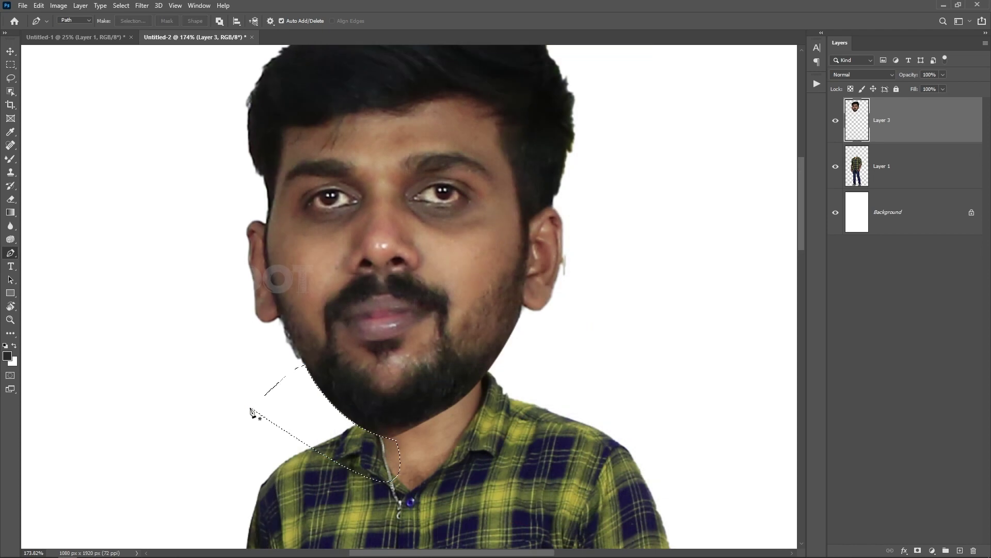
pyautogui.hotkey('ctrl', 'd')
pyautogui.scroll(-5, 417, 247)
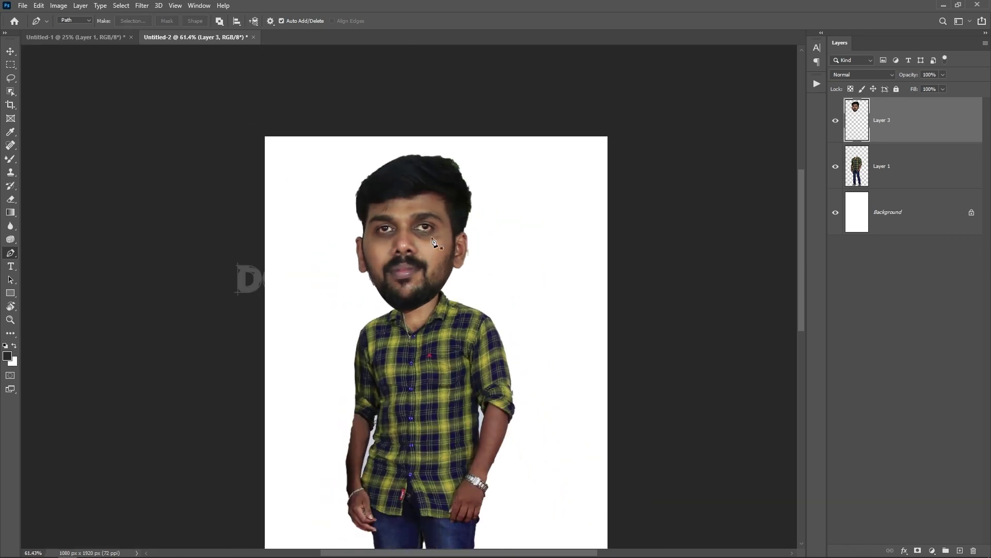
pyautogui.scroll(2, 399, 297)
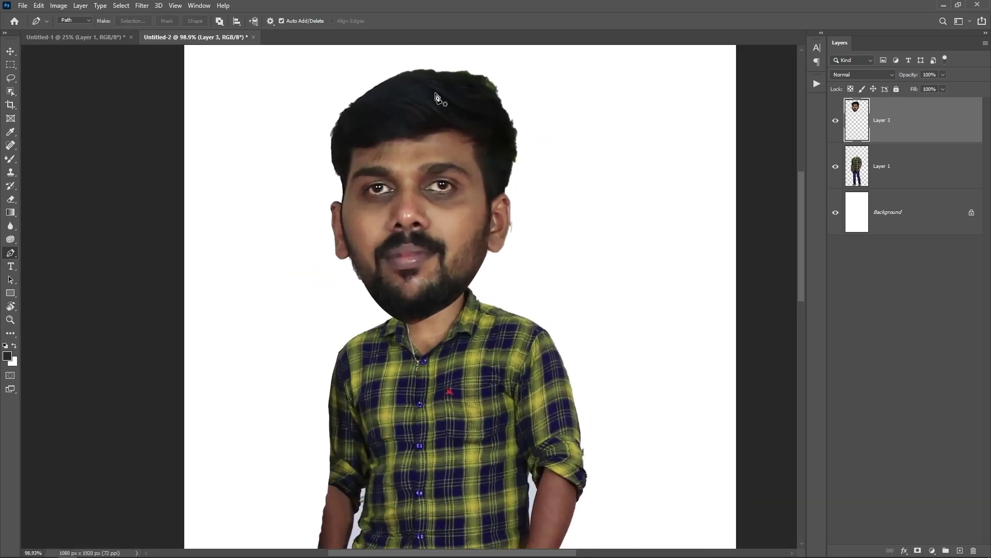
# Step: Rotate the large head by about -4.46° with Free Transform and reposition it over the body's neck
pyautogui.click(10, 50)
pyautogui.moveTo(399, 227); pyautogui.dragTo(411, 223)
pyautogui.hotkey('ctrl', 't')
pyautogui.moveTo(563, 139); pyautogui.dragTo(564, 122)
pyautogui.moveTo(445, 153)
pyautogui.mouseDown()
pyautogui.moveTo(445, 120)
pyautogui.moveTo(442, 150)
pyautogui.mouseUp()
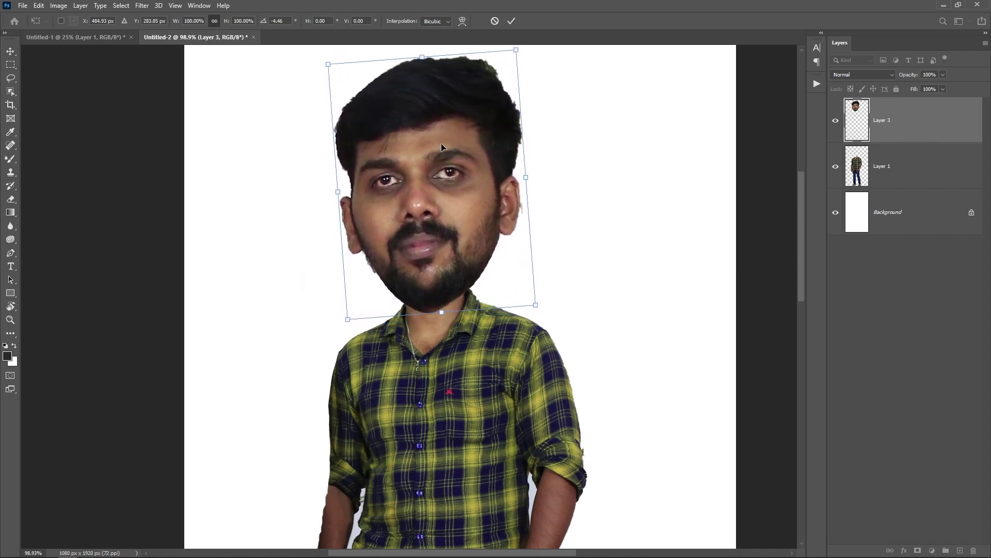
pyautogui.press('Return')
pyautogui.scroll(-5, 489, 281)
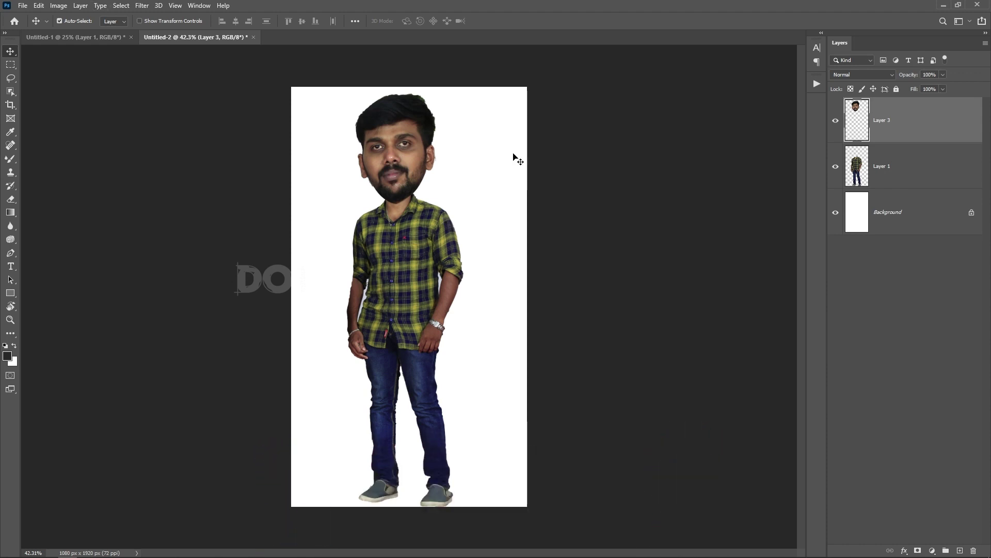
# Step: Duplicate the head and body layers, hide both originals, and make the head copy the active layer
pyautogui.scroll(5, 403, 121)
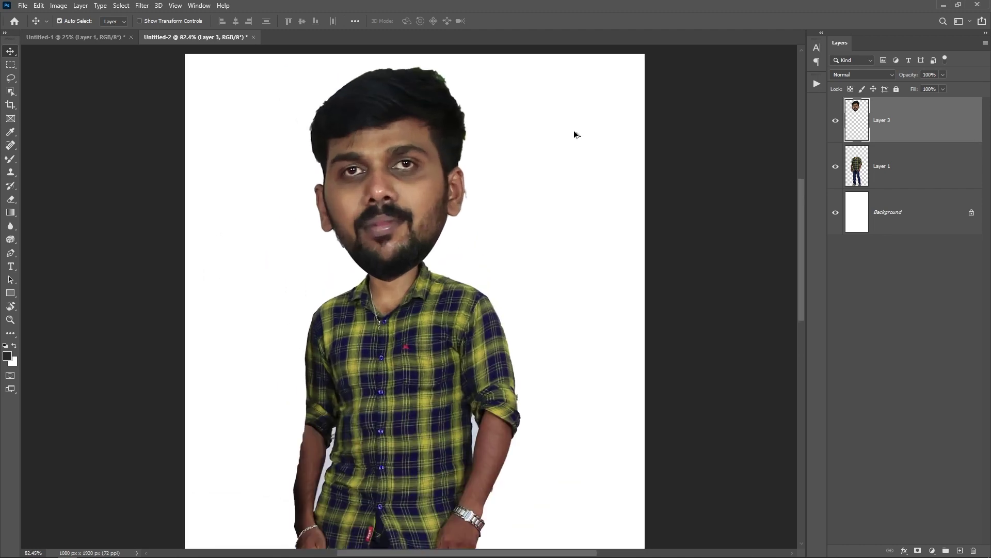
pyautogui.keyDown('ctrl'); pyautogui.click(913, 170); pyautogui.keyUp('ctrl')
pyautogui.hotkey('ctrl', 'j')
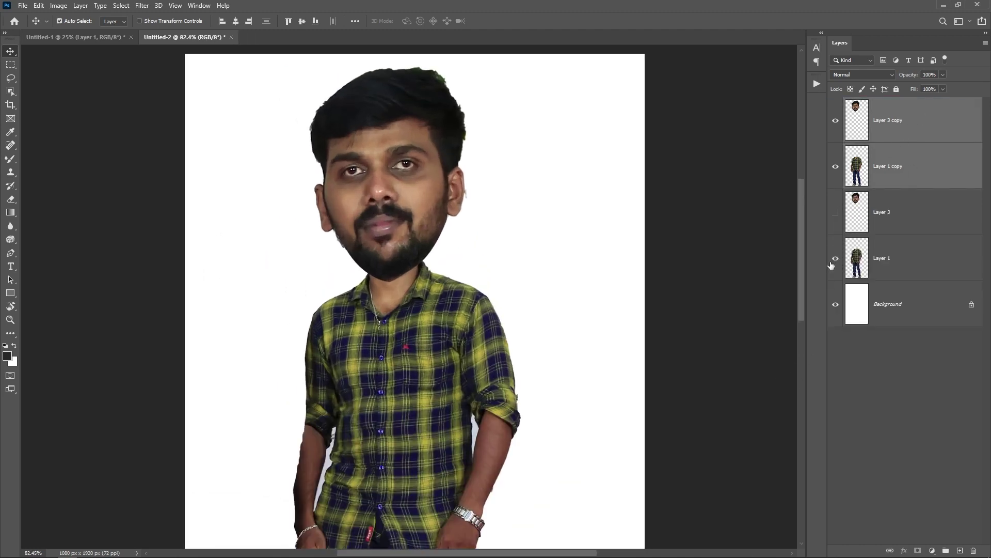
pyautogui.click(835, 258)
pyautogui.click(932, 107)
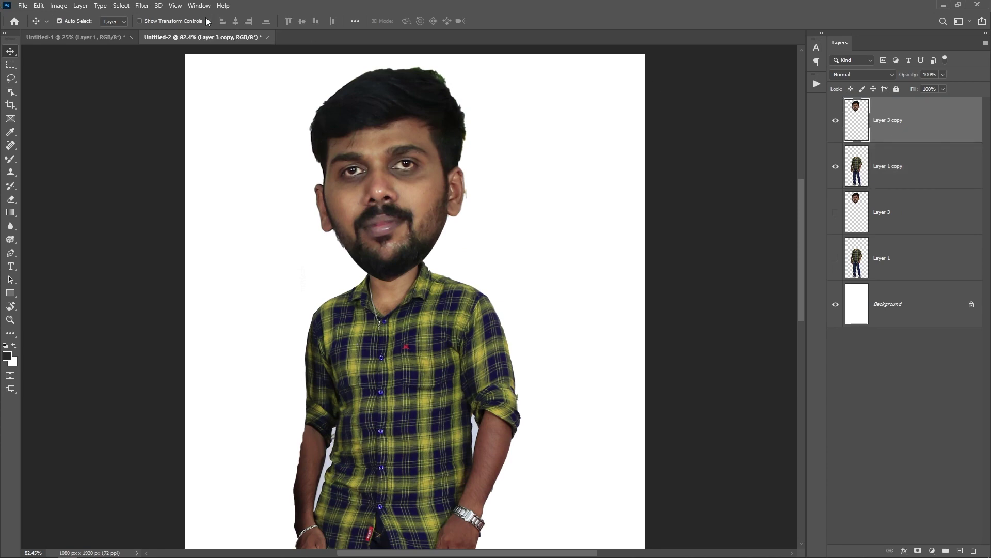
# Step: Open the Liquify filter on the head copy and frame the face at 150% zoom
pyautogui.click(141, 6)
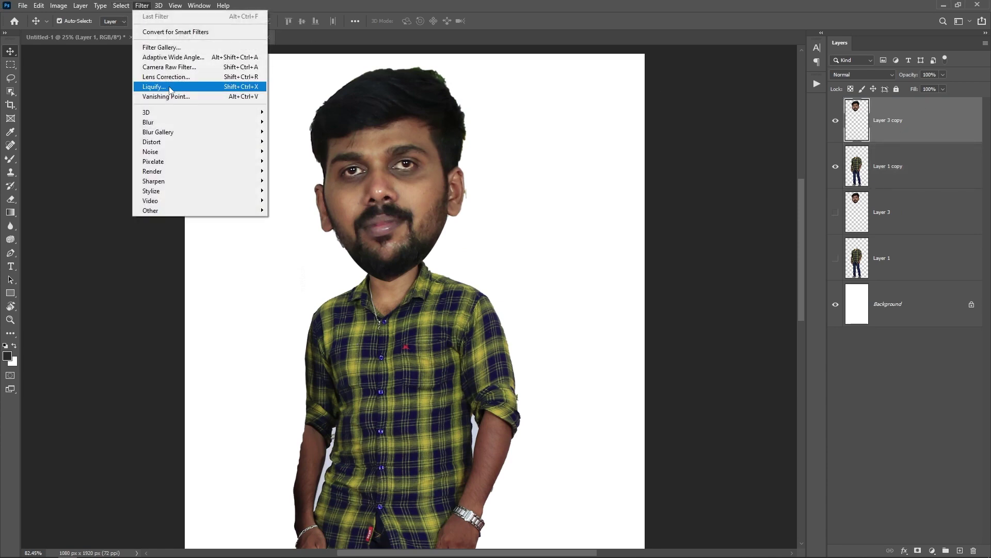
pyautogui.click(154, 87)
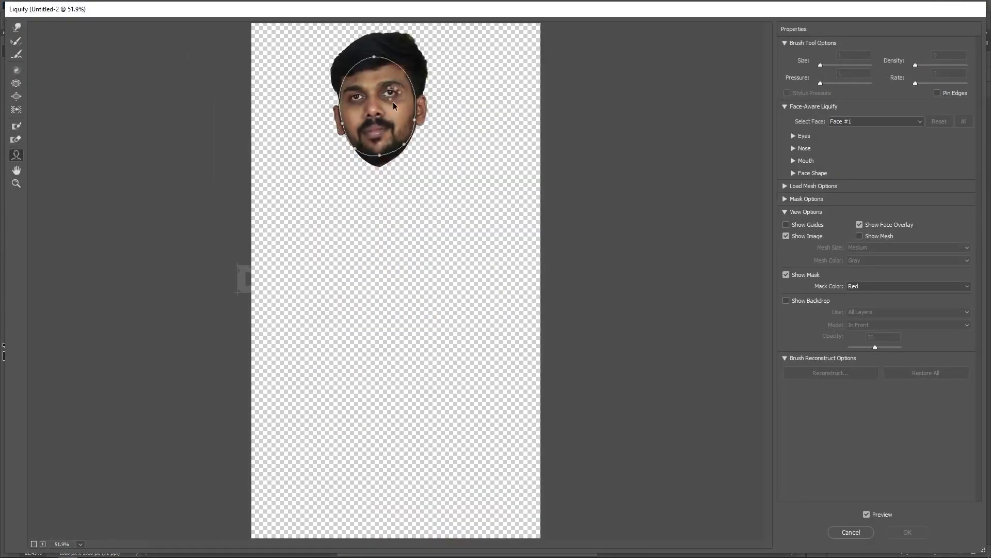
pyautogui.scroll(1, 392, 102)
pyautogui.scroll(1, 382, 81)
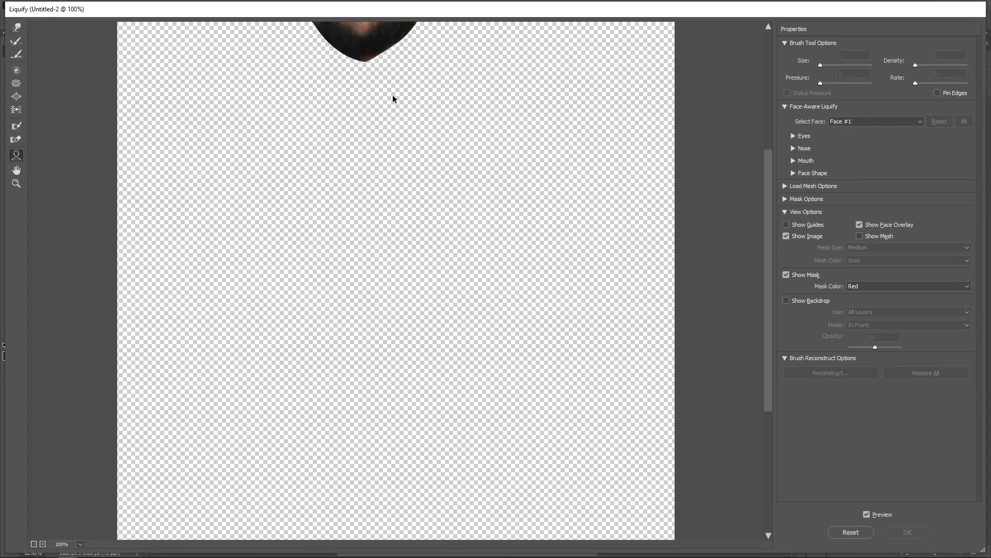
pyautogui.moveTo(447, 91); pyautogui.dragTo(461, 341)
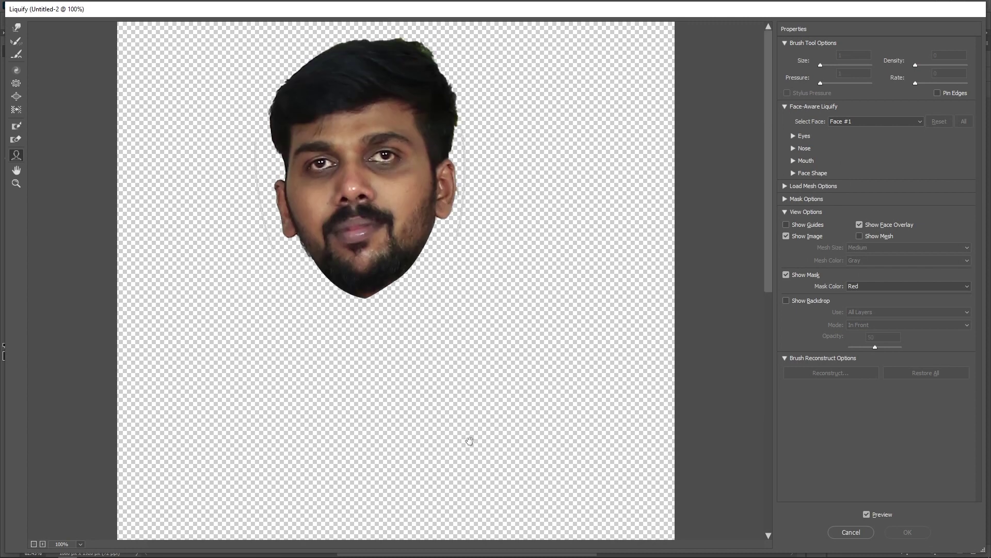
pyautogui.scroll(1, 441, 159)
pyautogui.moveTo(398, 86); pyautogui.dragTo(440, 211)
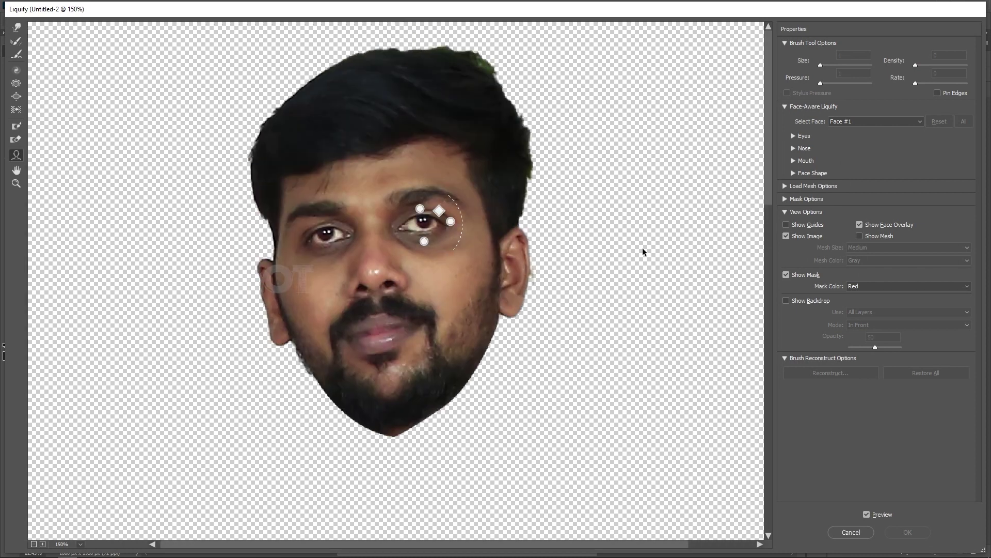
pyautogui.moveTo(517, 271)
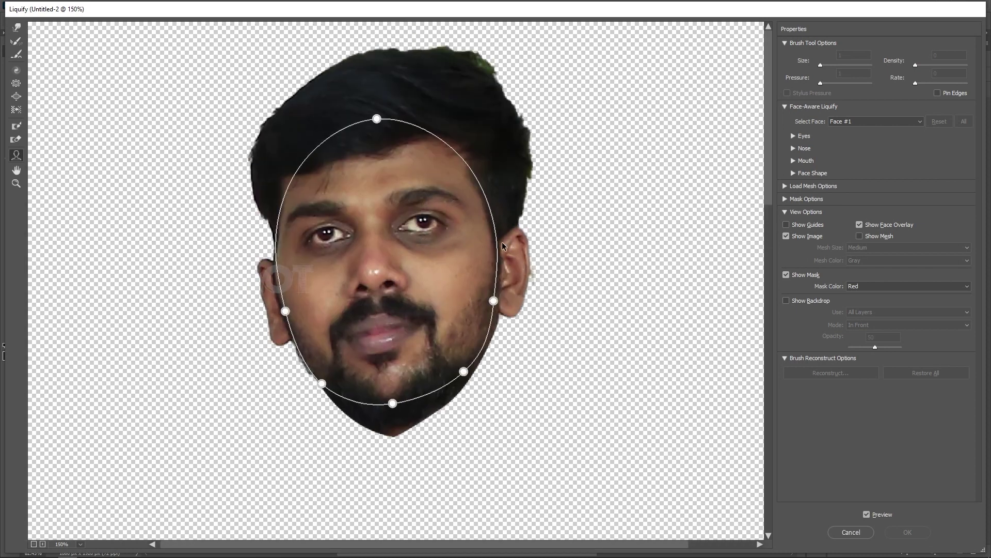
pyautogui.moveTo(319, 229)
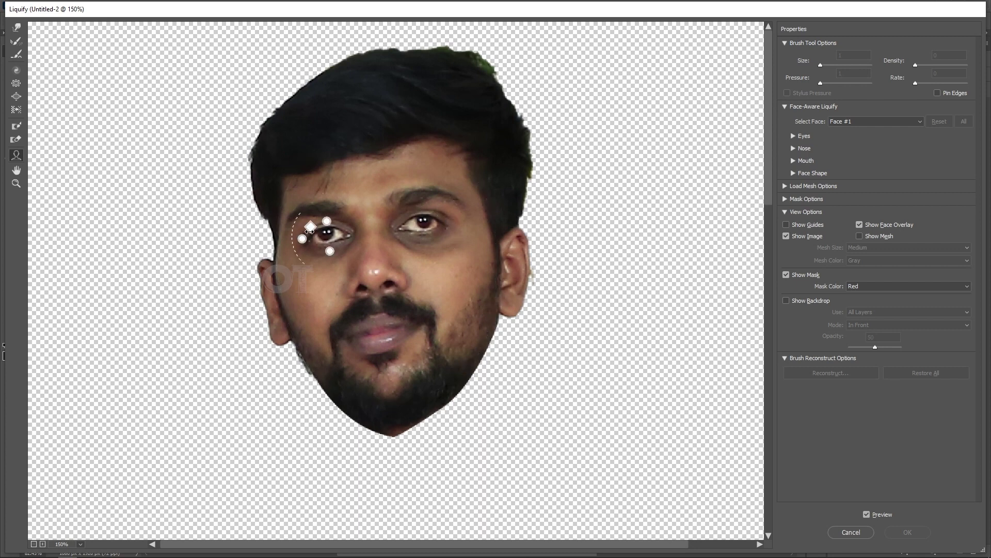
pyautogui.moveTo(310, 226); pyautogui.dragTo(301, 193)
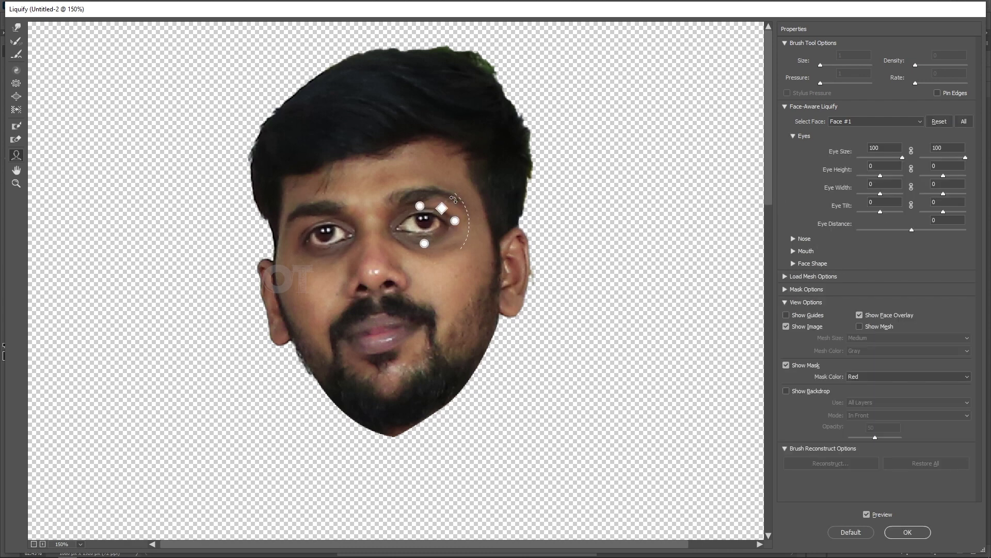
pyautogui.hotkey('ctrl', 'z')
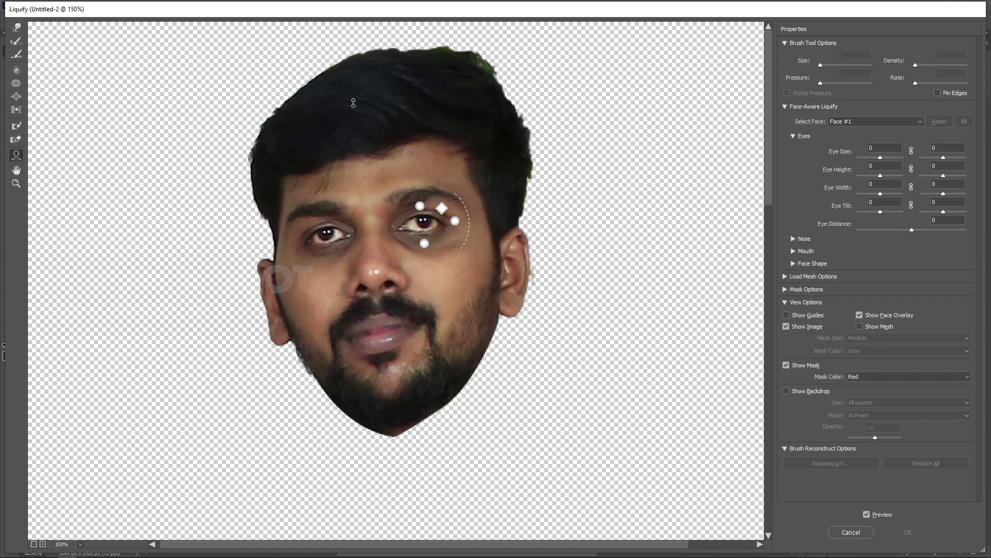
# Step: Link the left and right eye values in Face-Aware Liquify and set eye size to 100 and eye height to 20
pyautogui.click(15, 56)
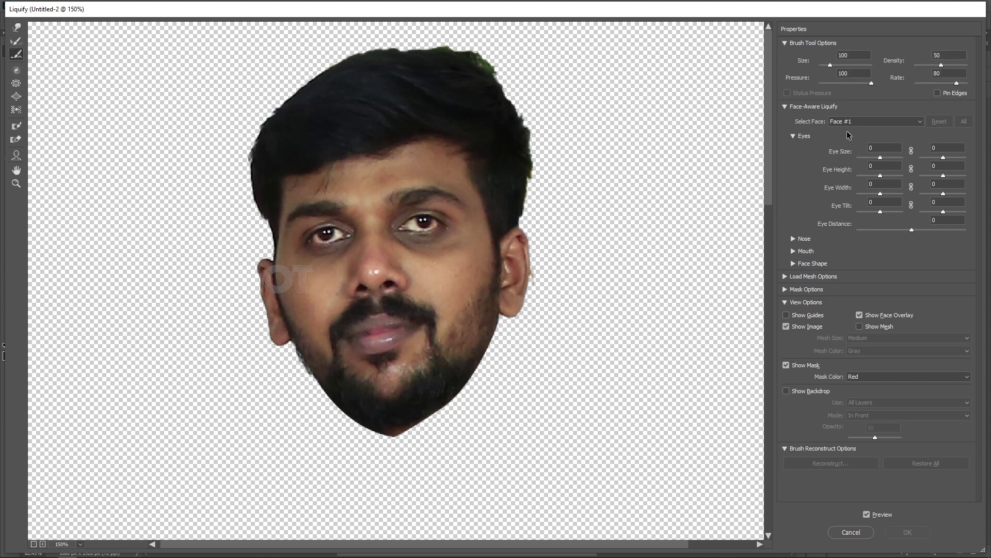
pyautogui.click(785, 106)
pyautogui.click(785, 107)
pyautogui.moveTo(880, 158)
pyautogui.mouseDown()
pyautogui.moveTo(908, 161)
pyautogui.moveTo(869, 161)
pyautogui.mouseUp()
pyautogui.write('0')
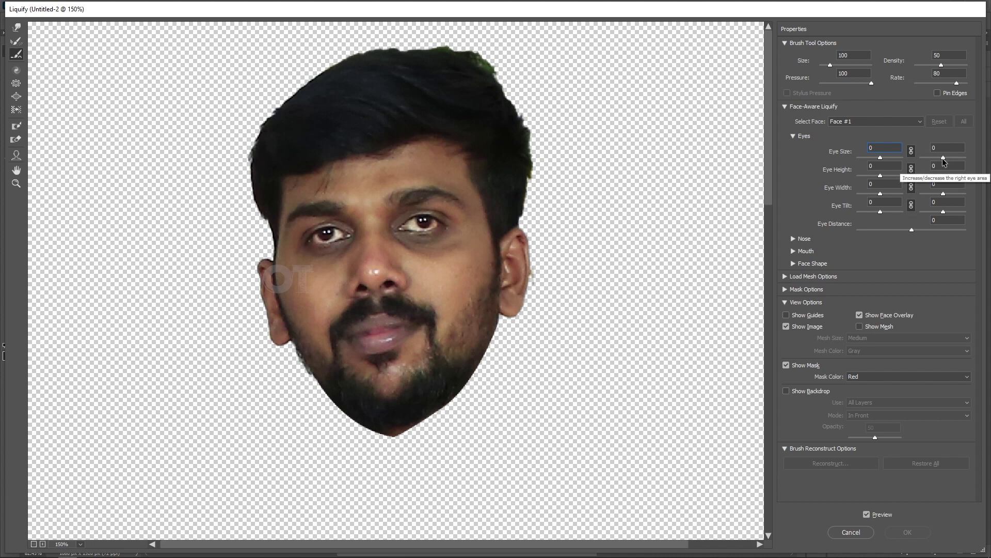
pyautogui.moveTo(944, 157); pyautogui.dragTo(950, 193)
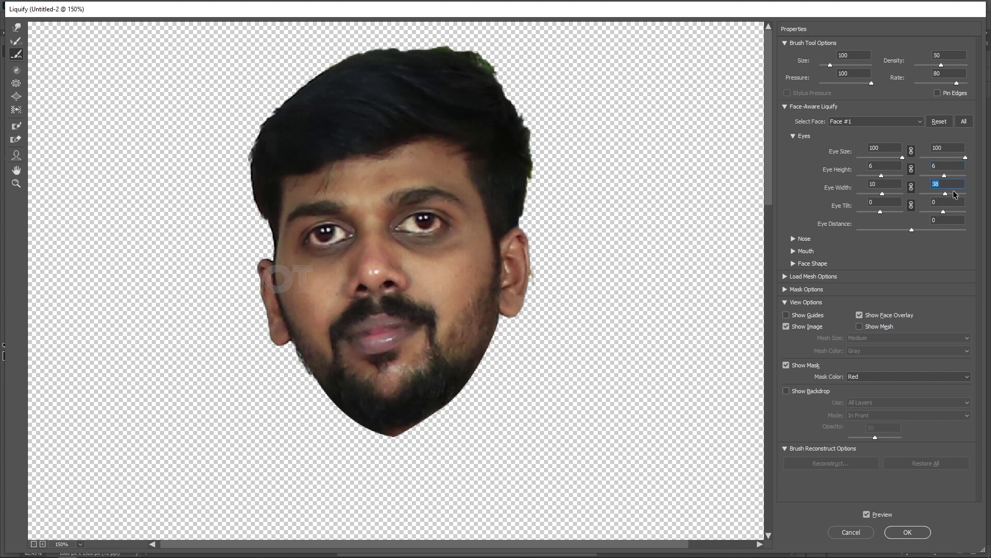
pyautogui.hotkey('ctrl', 'z')
pyautogui.hotkey('ctrl', 'z')
# Step: Set nose height to -34, nose width to 100, smile to 63, upper lip to 44, lower lip to -100, mouth width to 100 and mouth height to -33
pyautogui.click(793, 239)
pyautogui.click(952, 261)
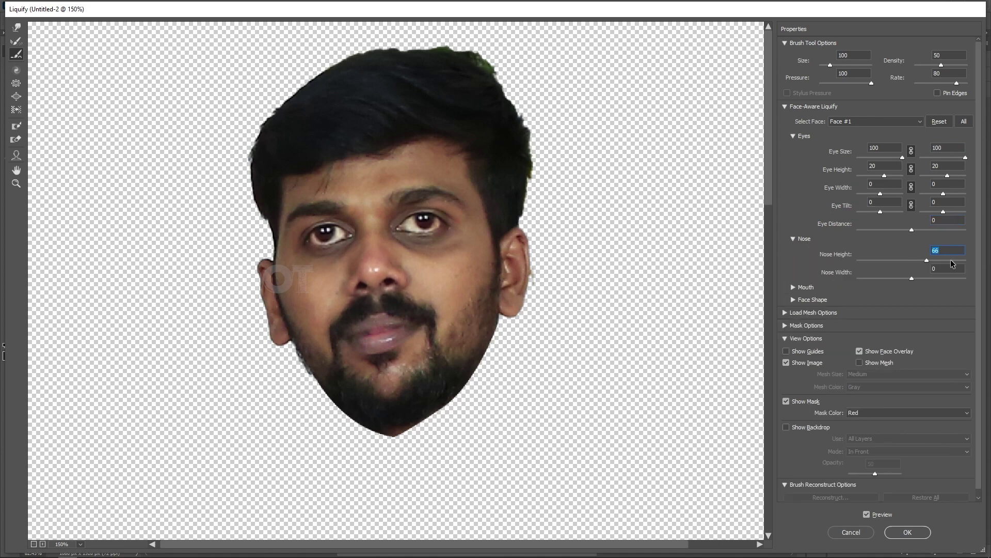
pyautogui.moveTo(951, 261); pyautogui.dragTo(972, 269)
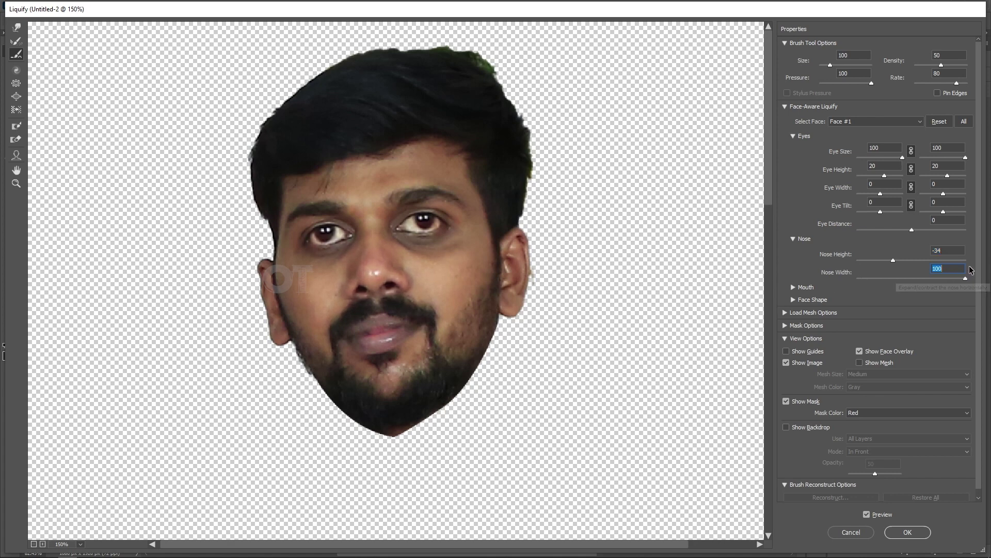
pyautogui.click(793, 287)
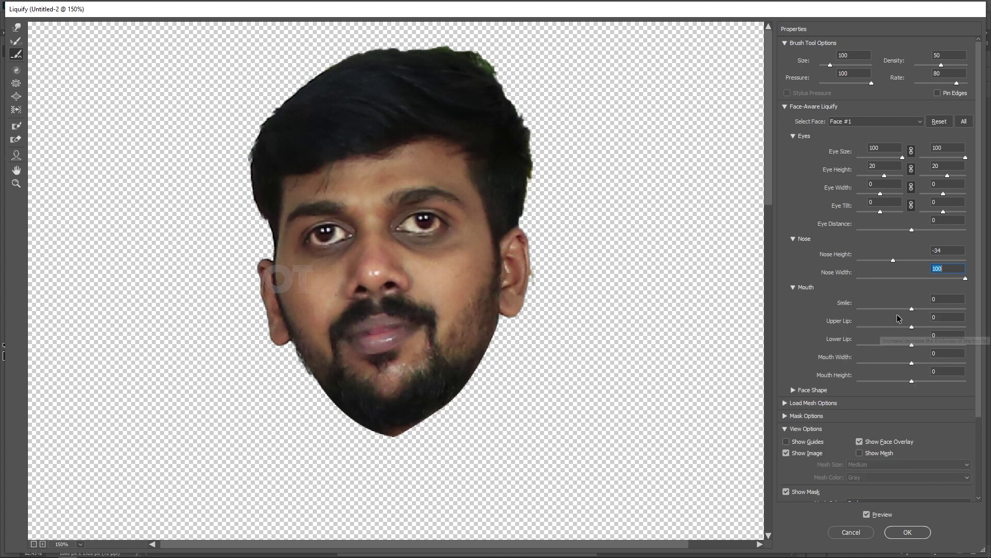
pyautogui.moveTo(912, 309); pyautogui.dragTo(935, 326)
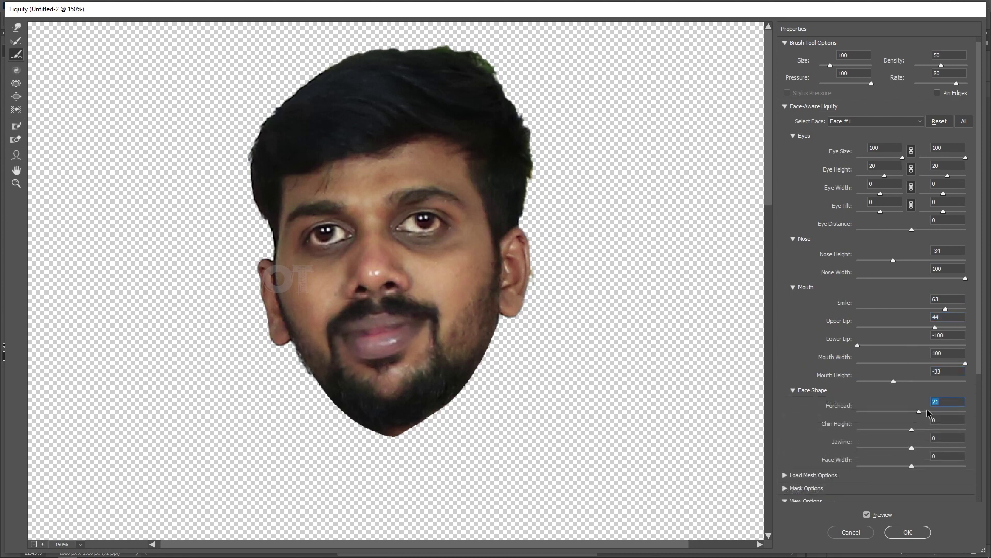
# Step: Set the face shape to forehead 100, chin height 100, jawline 100 and face width 53, and apply the Liquify filter
pyautogui.moveTo(912, 412); pyautogui.dragTo(883, 412)
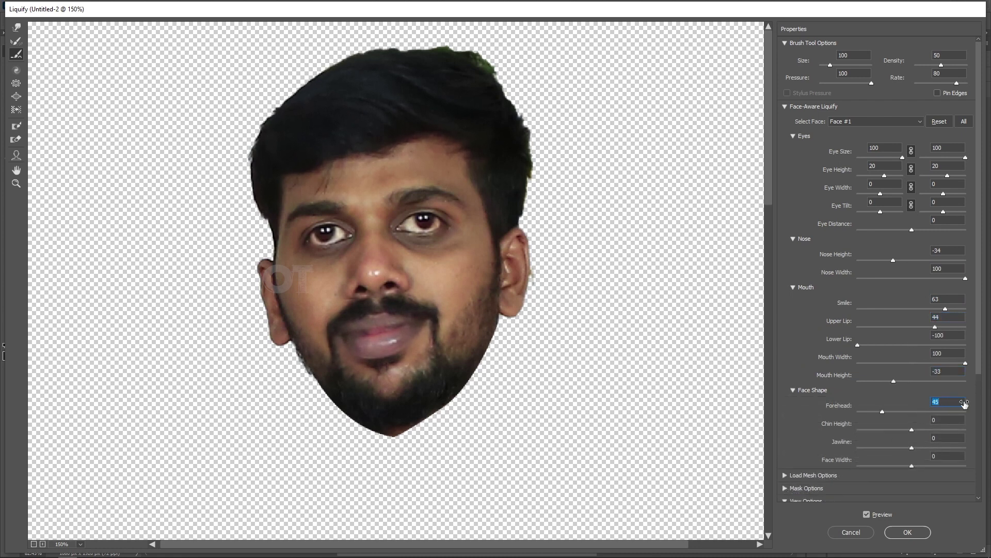
pyautogui.moveTo(965, 403); pyautogui.dragTo(987, 421)
pyautogui.moveTo(912, 429); pyautogui.dragTo(964, 429)
pyautogui.moveTo(837, 423); pyautogui.dragTo(984, 425)
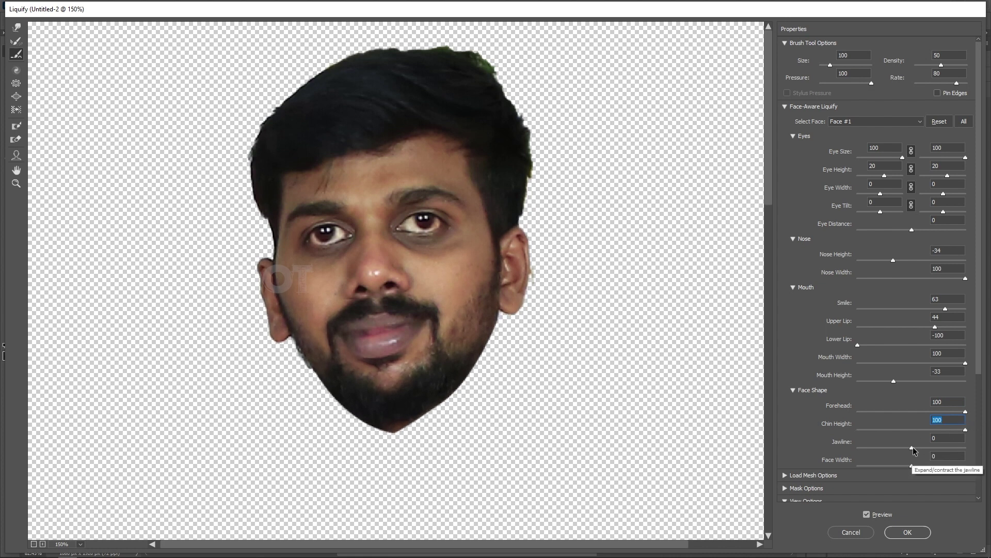
pyautogui.moveTo(913, 447); pyautogui.dragTo(829, 454)
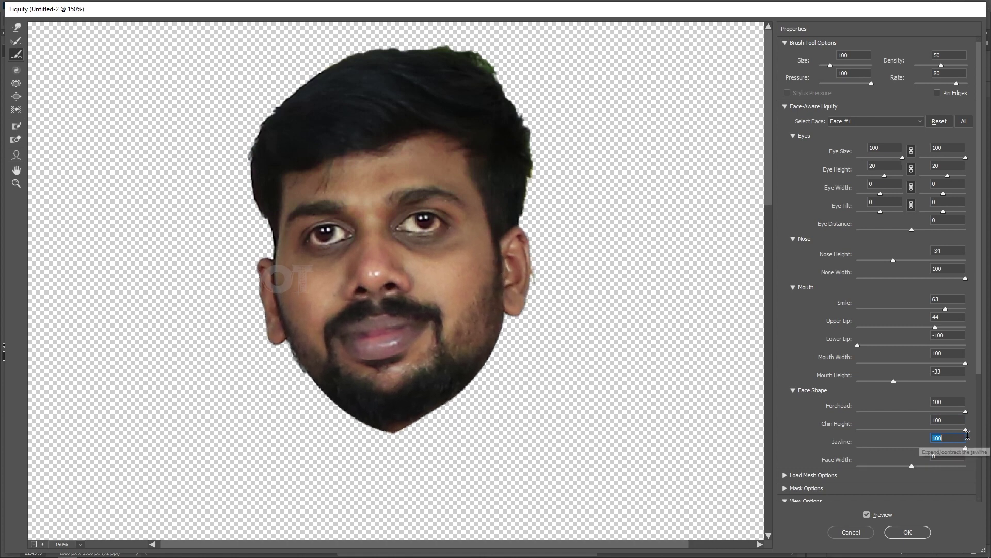
pyautogui.click(948, 447)
pyautogui.moveTo(950, 434); pyautogui.dragTo(976, 435)
pyautogui.moveTo(912, 464); pyautogui.dragTo(941, 455)
pyautogui.scroll(-3, 903, 190)
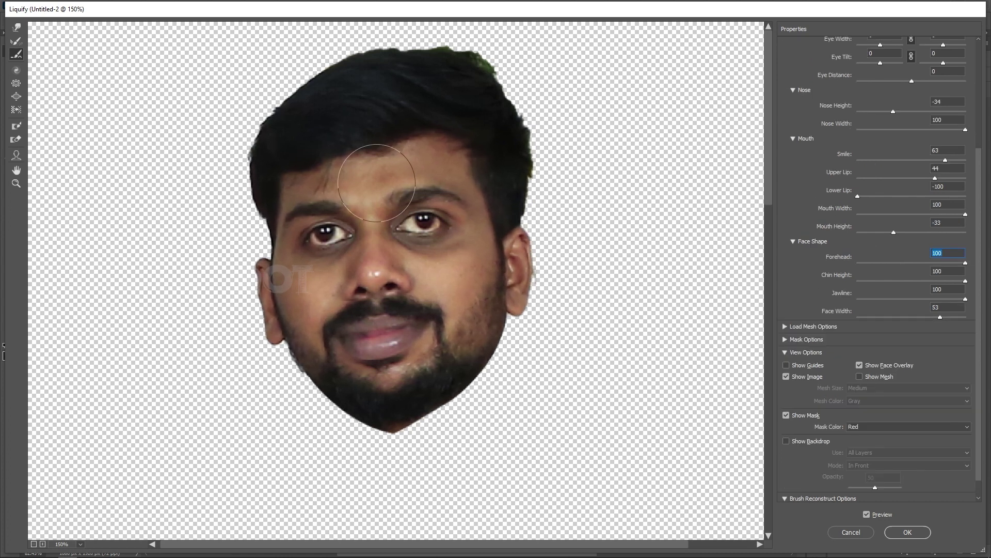
pyautogui.click(899, 534)
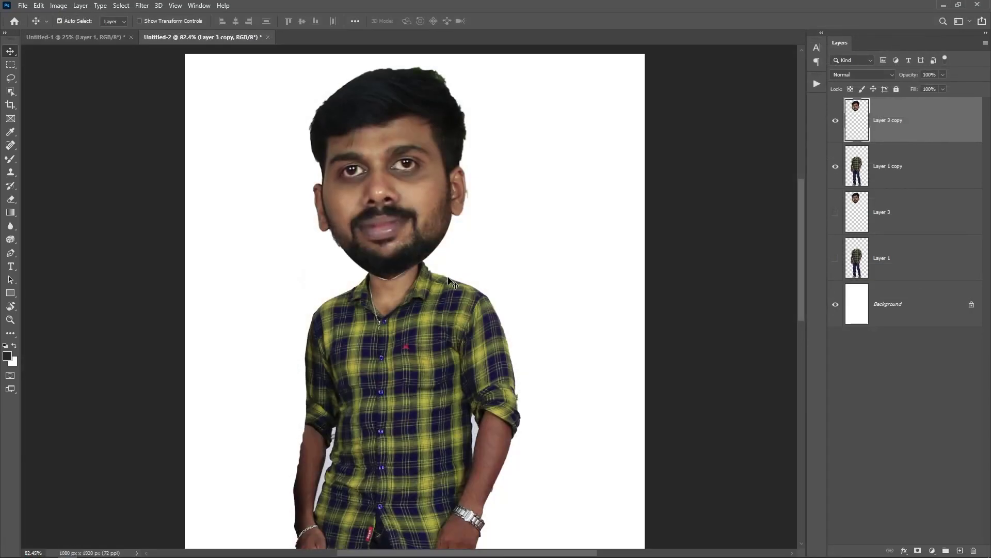
# Step: Move the liquified head copy down slightly so the beard covers the gap at the top of the neck
pyautogui.hotkey('ctrl', '0')
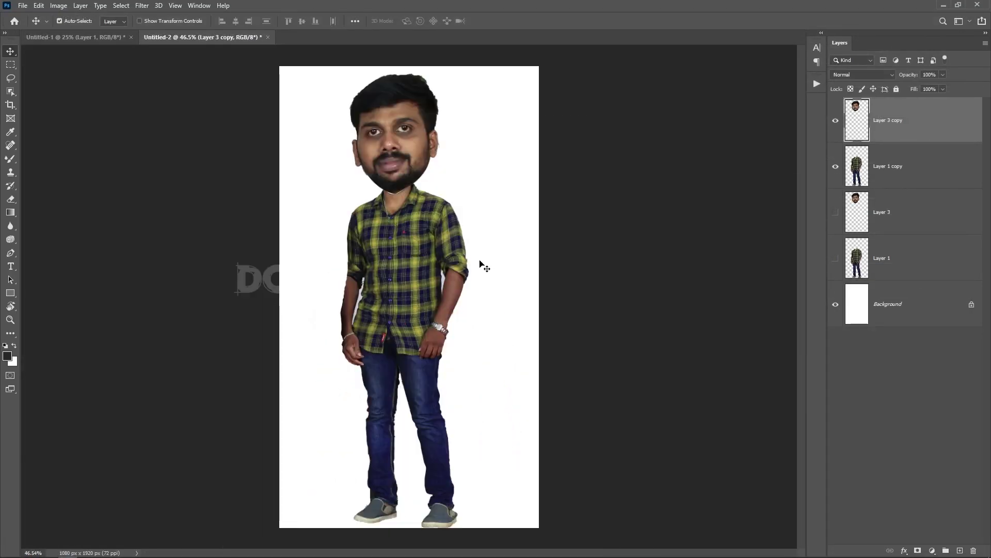
pyautogui.scroll(5, 391, 153)
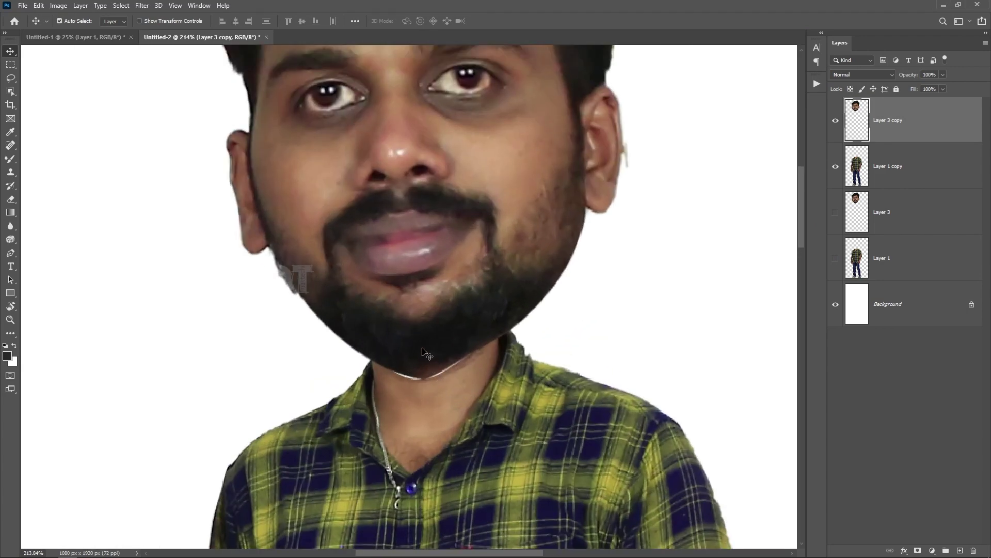
pyautogui.moveTo(424, 351); pyautogui.dragTo(422, 355)
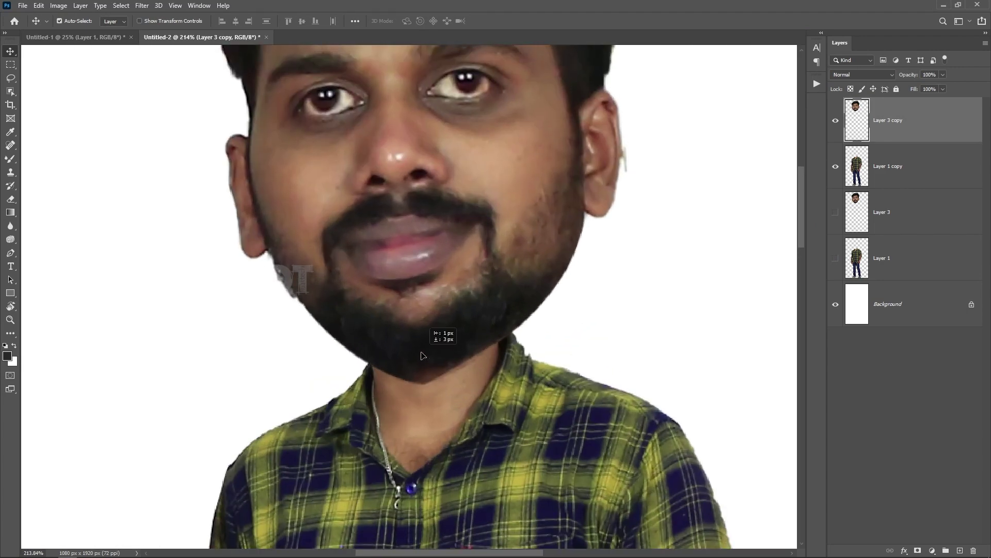
# Step: Open the Camera Raw Filter for the body copy layer and set Noise Reduction to 100
pyautogui.click(416, 410)
pyautogui.scroll(-5, 386, 400)
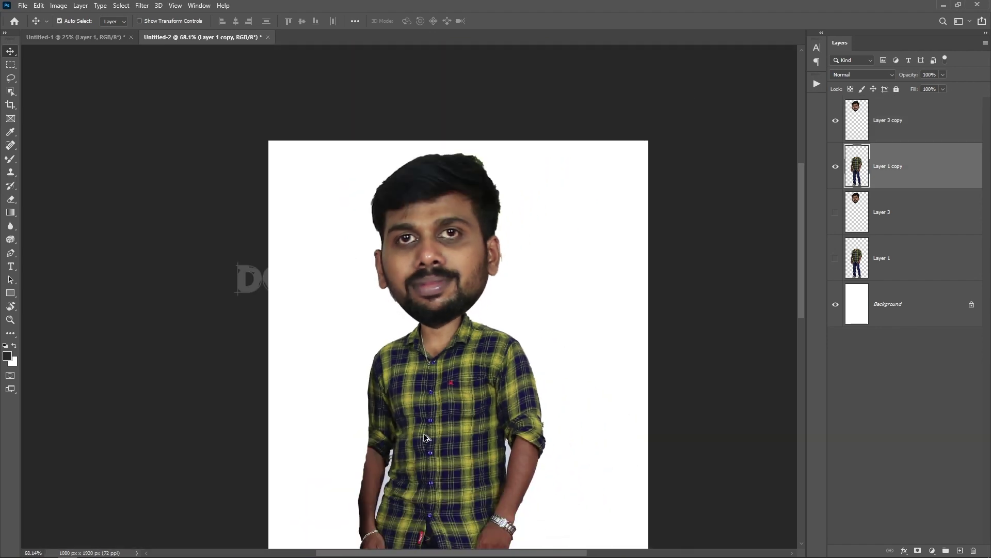
pyautogui.scroll(2, 485, 261)
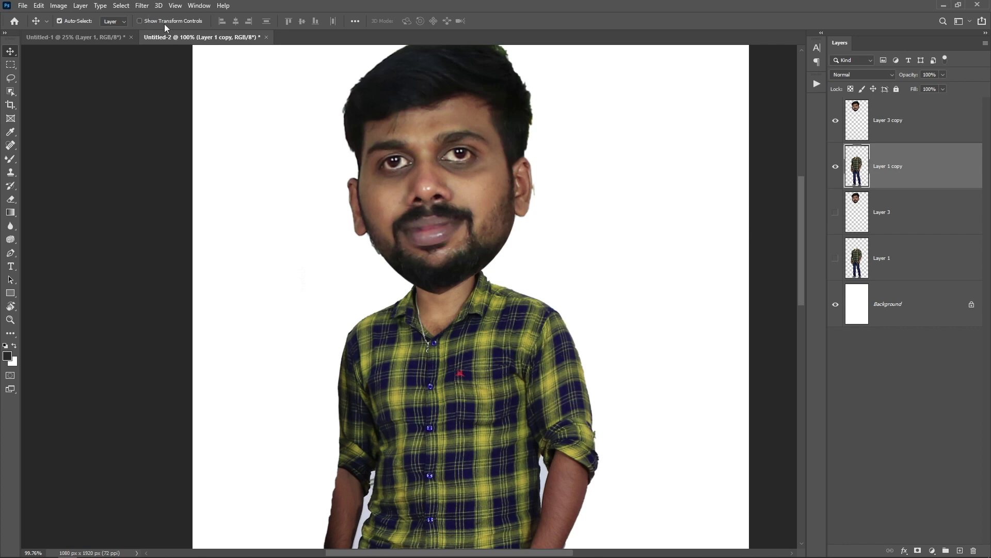
pyautogui.click(142, 5)
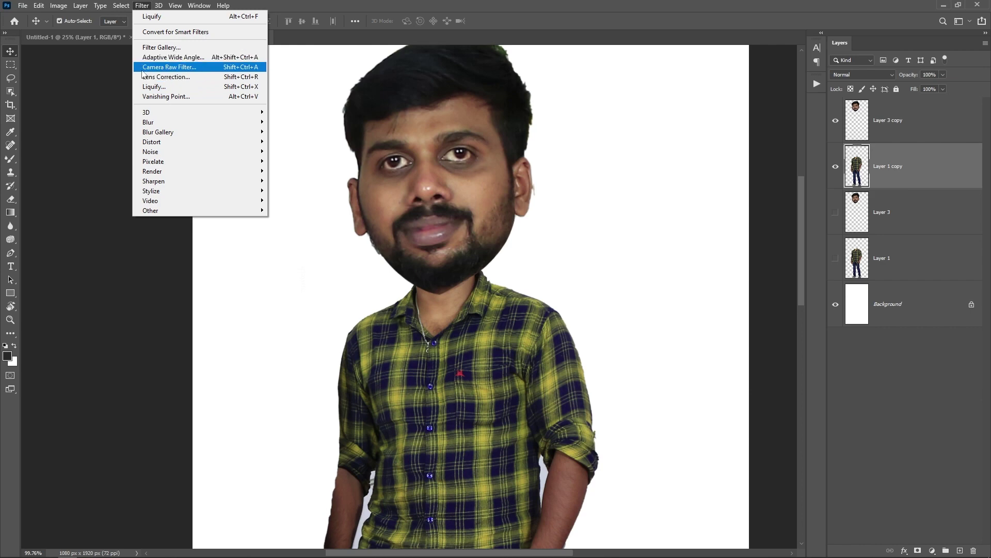
pyautogui.click(187, 72)
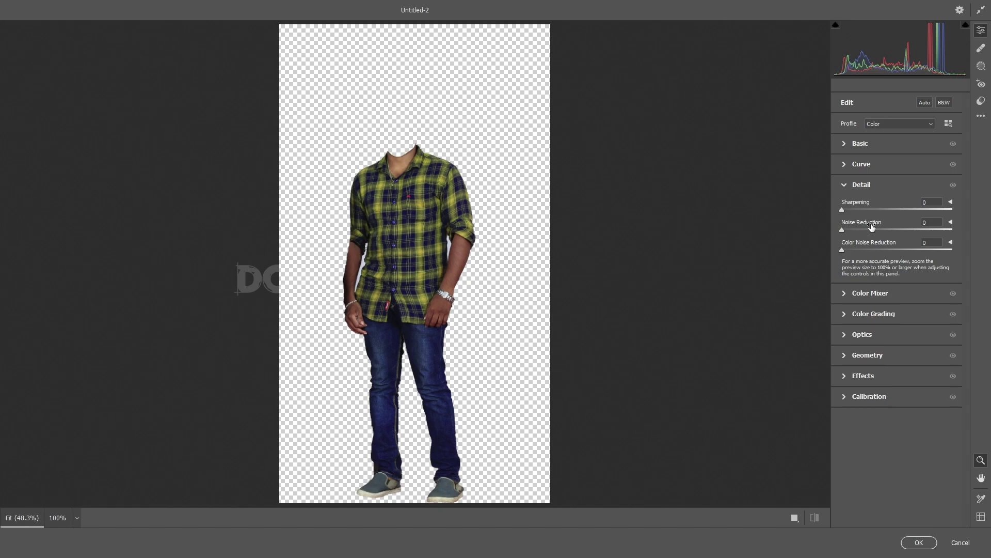
pyautogui.moveTo(418, 215); pyautogui.dragTo(523, 324)
pyautogui.press('space')
pyautogui.moveTo(363, 224); pyautogui.dragTo(425, 333)
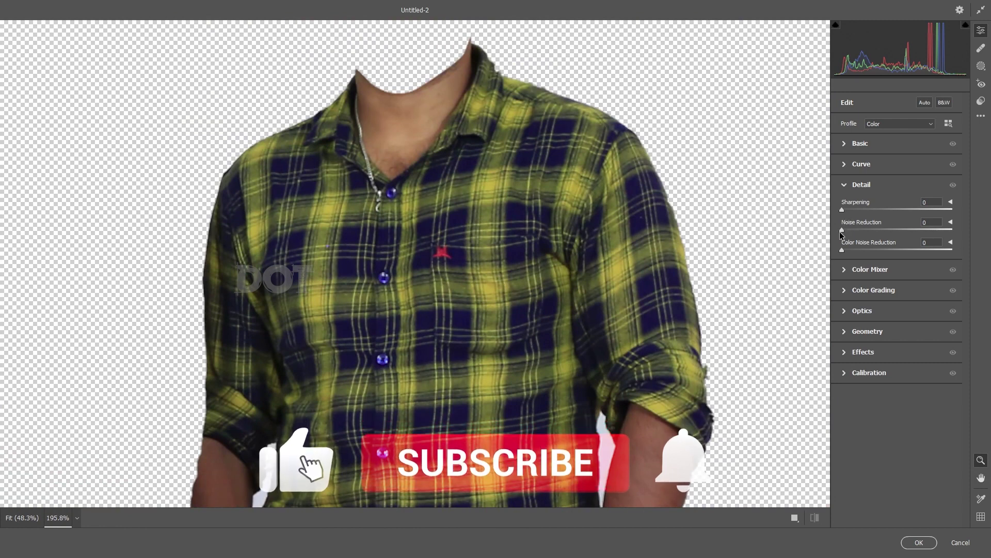
pyautogui.moveTo(842, 230); pyautogui.dragTo(866, 228)
pyautogui.doubleClick(869, 229)
pyautogui.moveTo(990, 225); pyautogui.dragTo(922, 221)
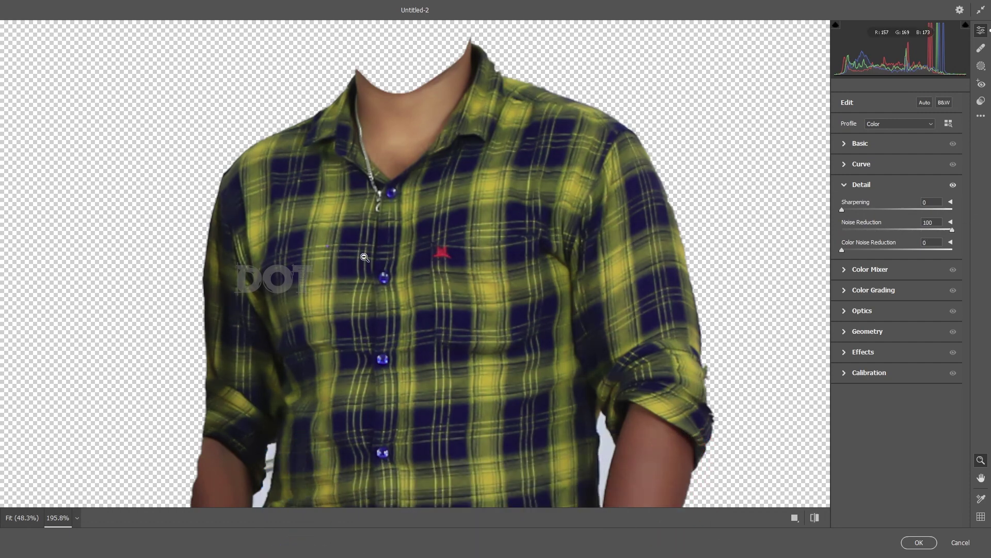
# Step: Set Sharpening to 100 and Color Noise Reduction to 16 for the body copy, and apply the Camera Raw filter
pyautogui.moveTo(416, 440); pyautogui.dragTo(467, 41)
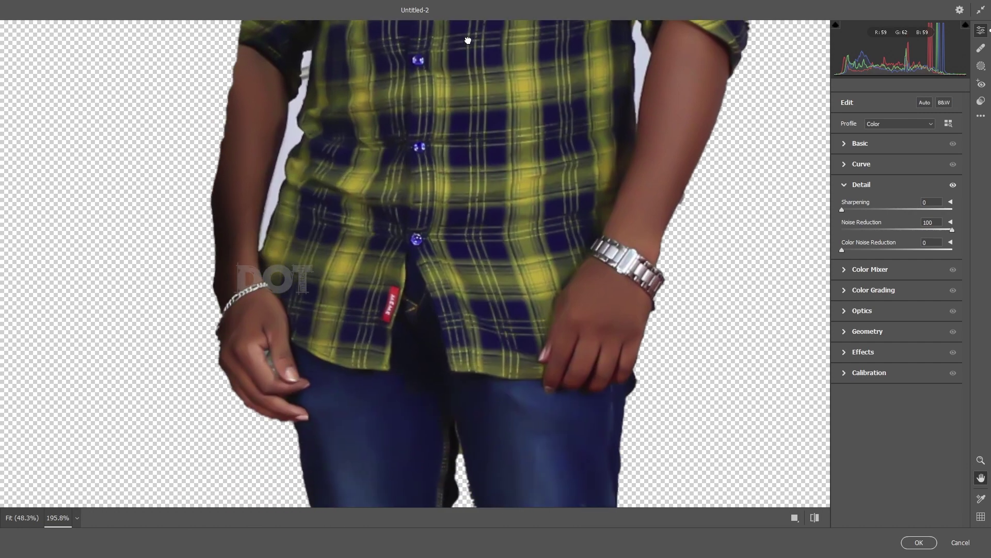
pyautogui.moveTo(488, 417); pyautogui.dragTo(488, 61)
pyautogui.moveTo(479, 304); pyautogui.dragTo(463, 398)
pyautogui.moveTo(481, 135); pyautogui.dragTo(486, 446)
pyautogui.moveTo(458, 41); pyautogui.dragTo(460, 426)
pyautogui.moveTo(483, 182); pyautogui.dragTo(475, 293)
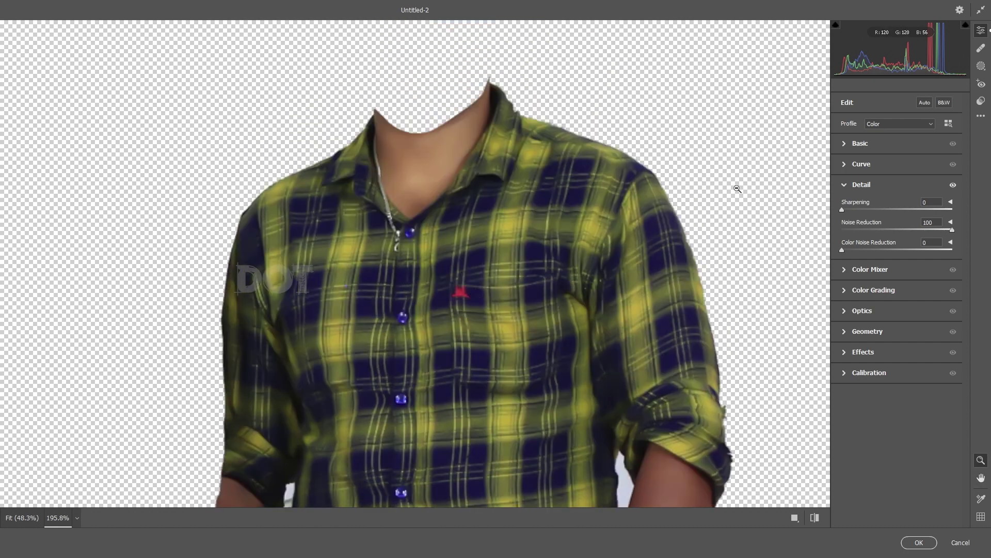
pyautogui.moveTo(904, 211); pyautogui.dragTo(859, 219)
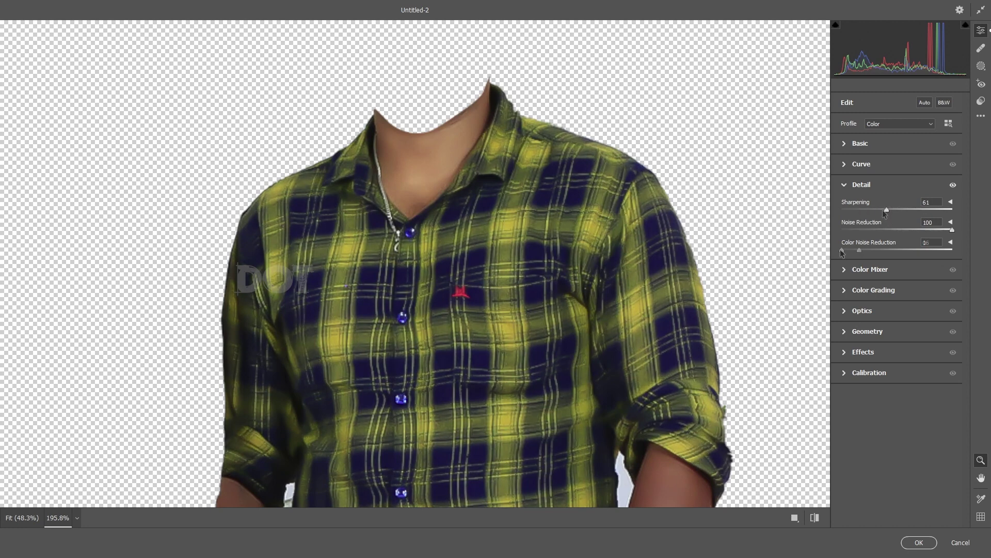
pyautogui.moveTo(912, 213)
pyautogui.mouseDown()
pyautogui.moveTo(927, 219)
pyautogui.moveTo(913, 215)
pyautogui.mouseUp()
pyautogui.click(919, 542)
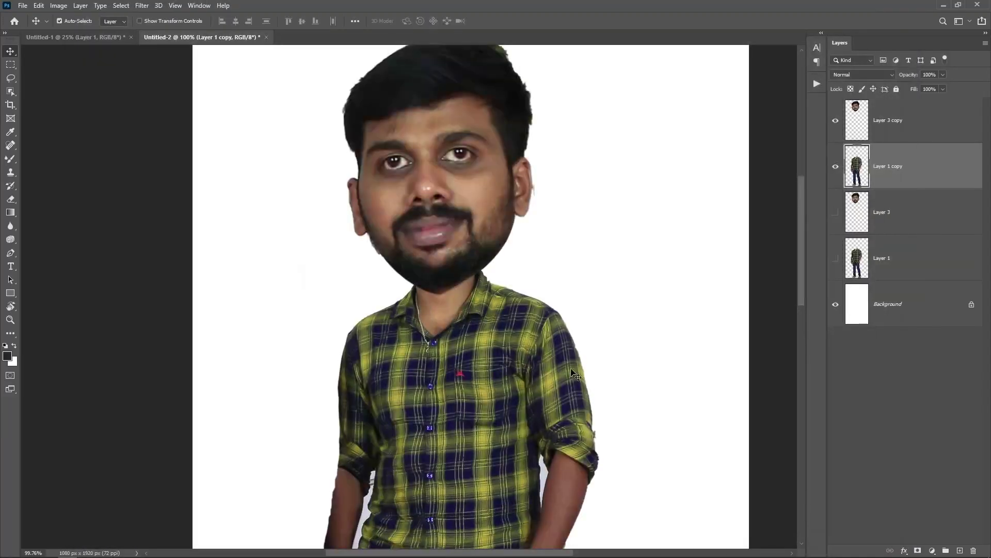
# Step: Compare the filtered body copy with the original body layer by toggling the visibility of each
pyautogui.scroll(-3, 440, 239)
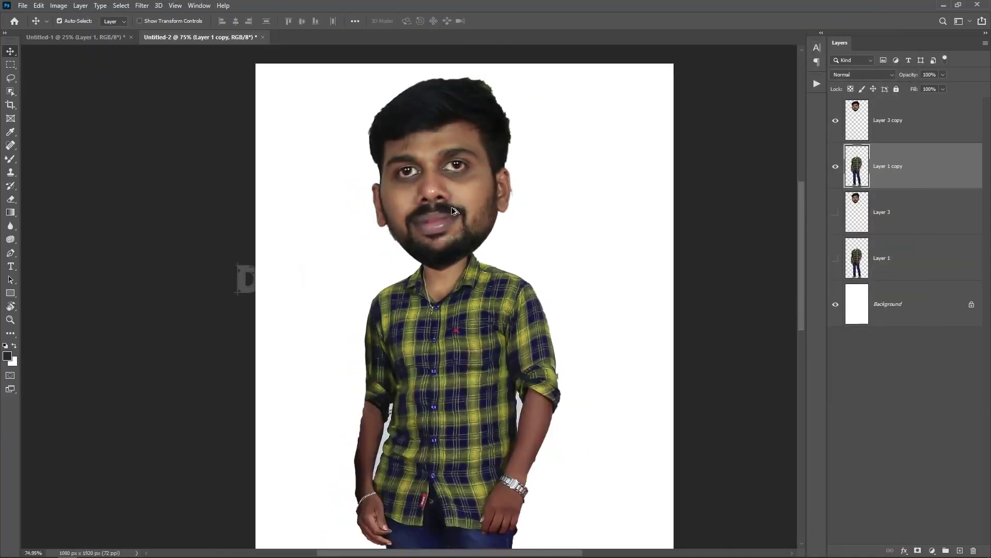
pyautogui.scroll(4, 409, 467)
pyautogui.click(837, 258)
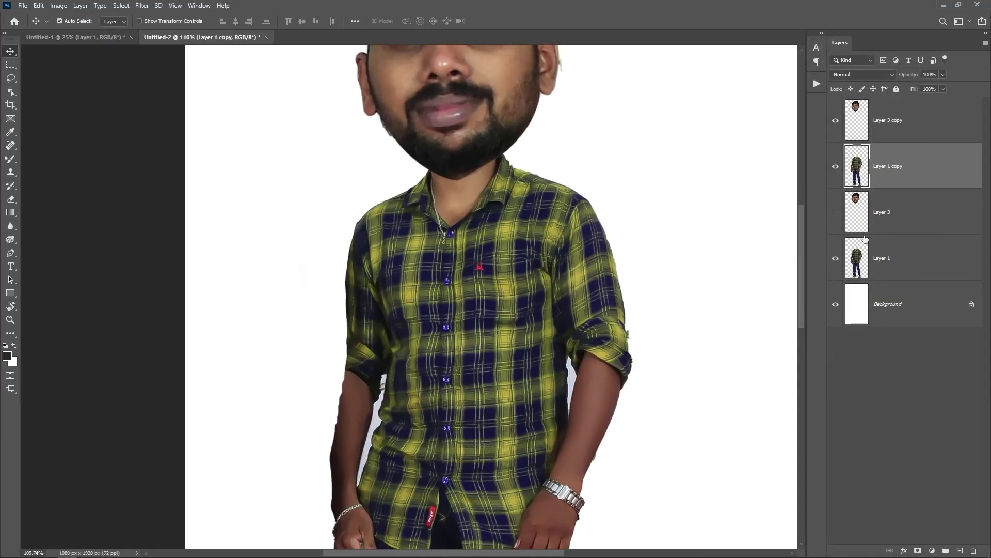
pyautogui.click(835, 169)
pyautogui.click(835, 169)
pyautogui.click(837, 258)
pyautogui.scroll(-3, 436, 277)
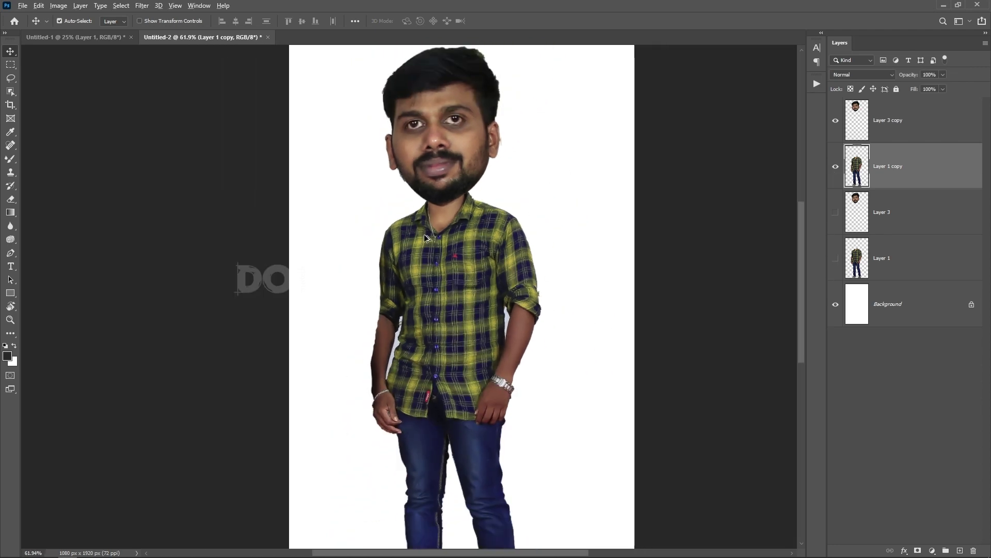
# Step: Apply the Camera Raw Filter to the head copy layer with Noise Reduction 100 and Sharpening 144
pyautogui.scroll(5, 428, 239)
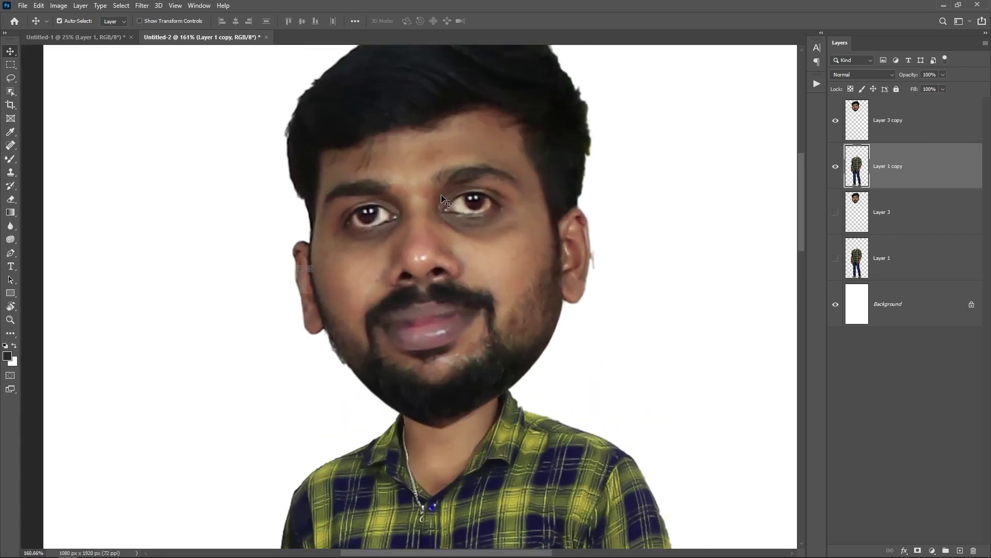
pyautogui.click(441, 254)
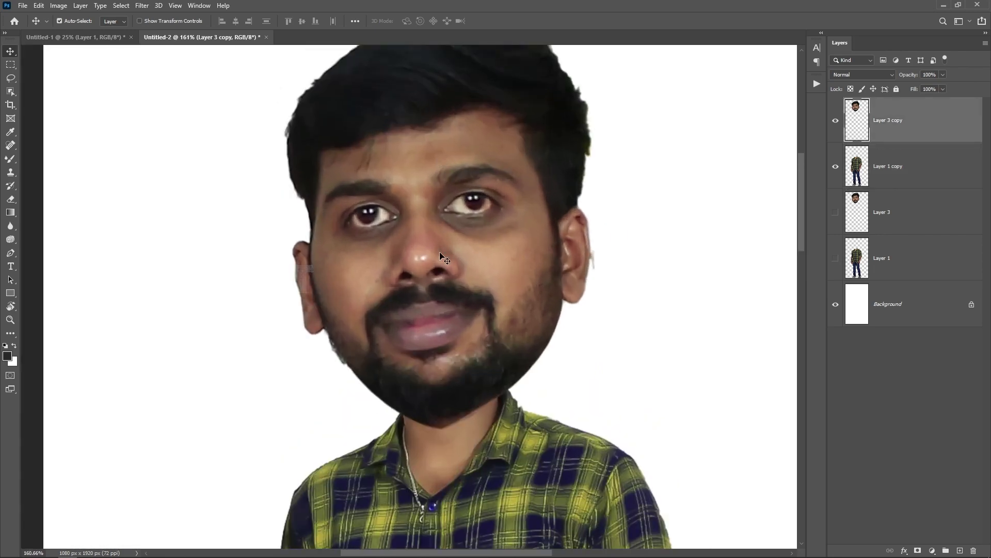
pyautogui.click(142, 6)
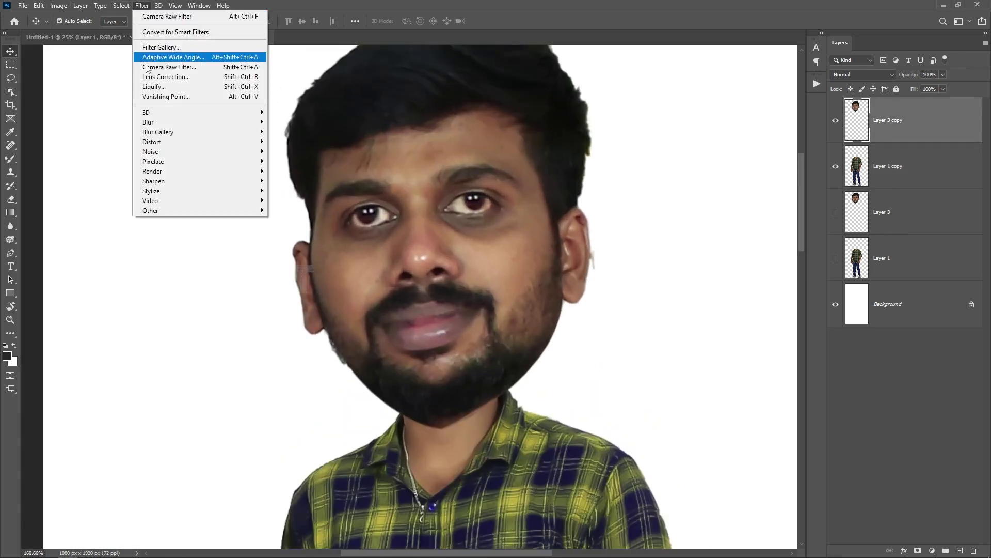
pyautogui.click(191, 72)
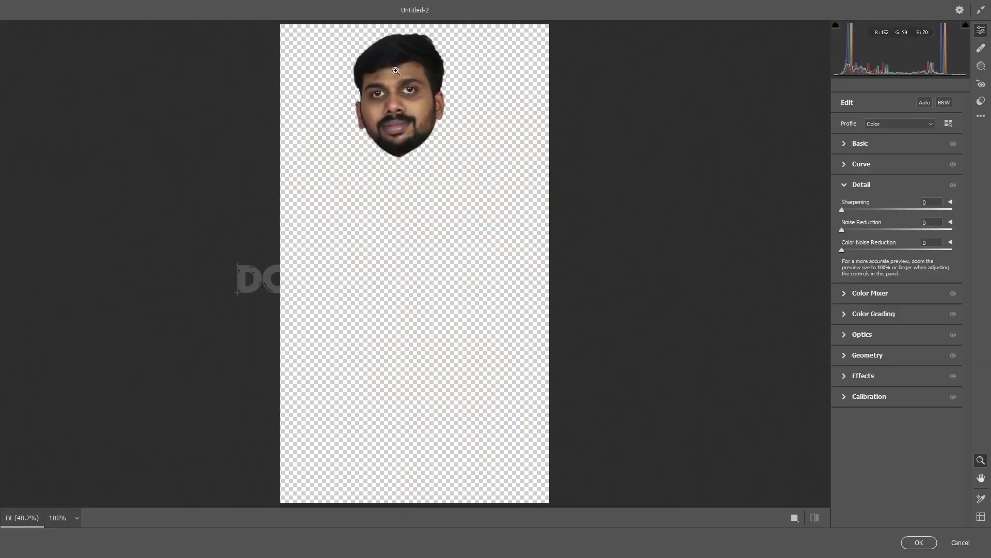
pyautogui.moveTo(396, 72); pyautogui.dragTo(499, 391)
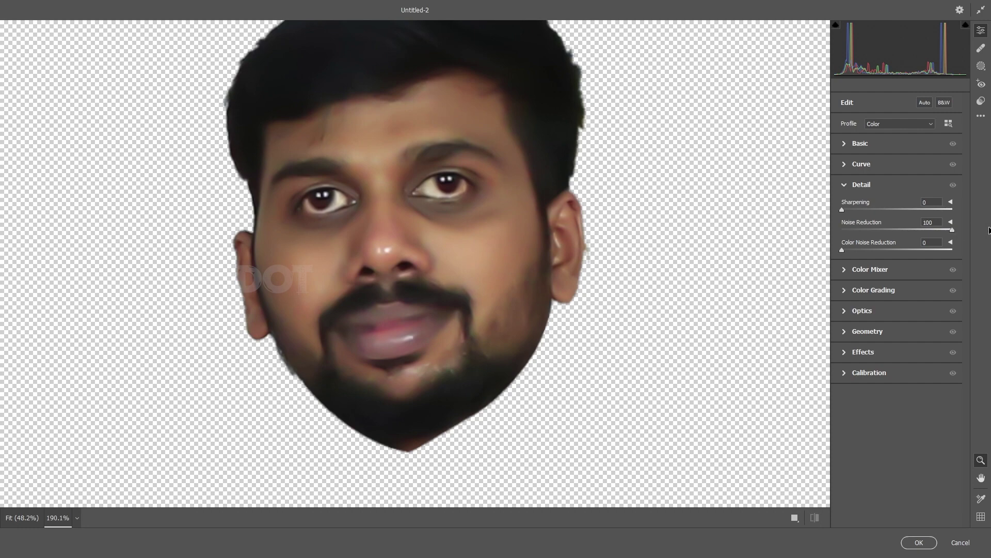
pyautogui.moveTo(842, 209); pyautogui.dragTo(958, 206)
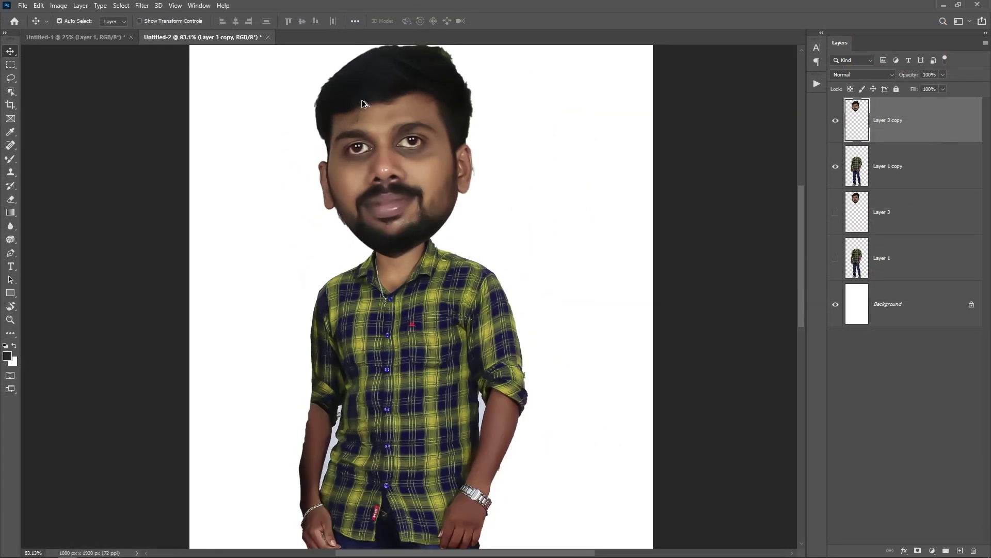
pyautogui.scroll(-2, 390, 155)
pyautogui.scroll(3, 302, 122)
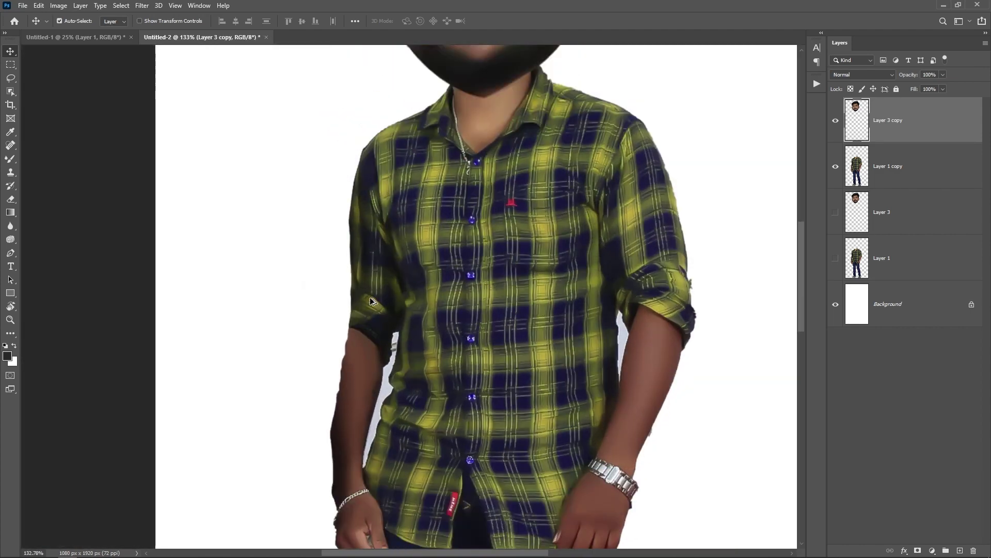
# Step: On the body copy layer, draw a closed Pen path bulging along the outer edge of the bracelet-side forearm and convert it to a selection
pyautogui.scroll(1, 336, 378)
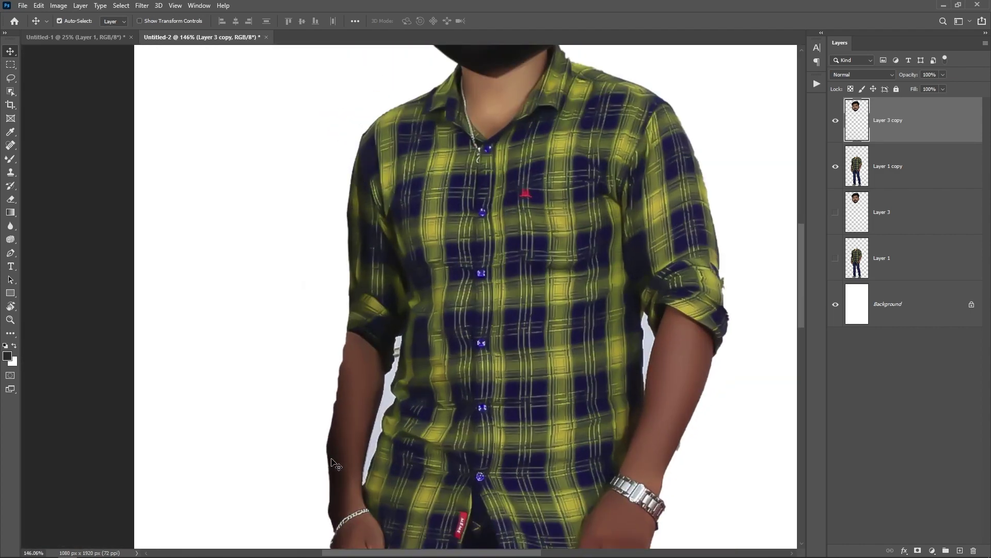
pyautogui.click(338, 412)
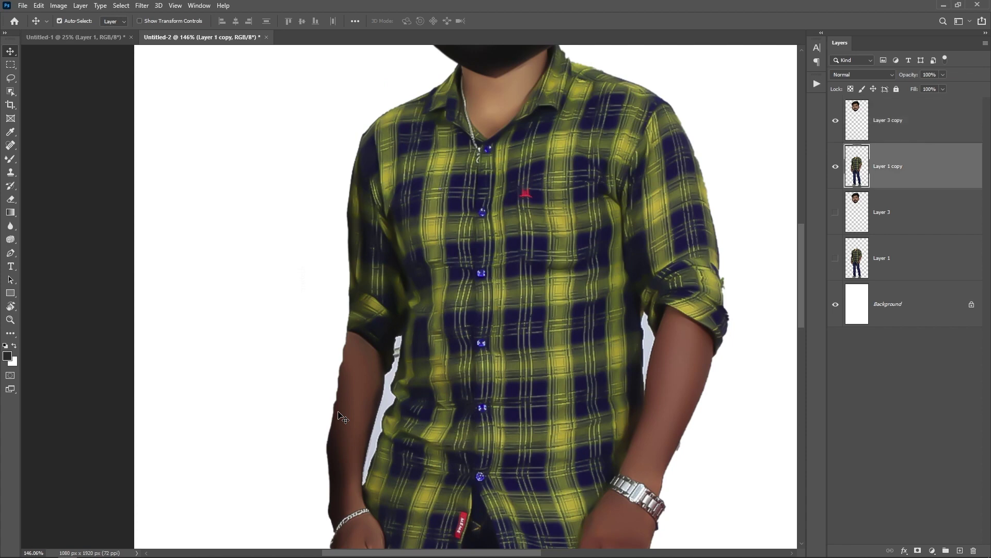
pyautogui.press('p')
pyautogui.scroll(1, 335, 421)
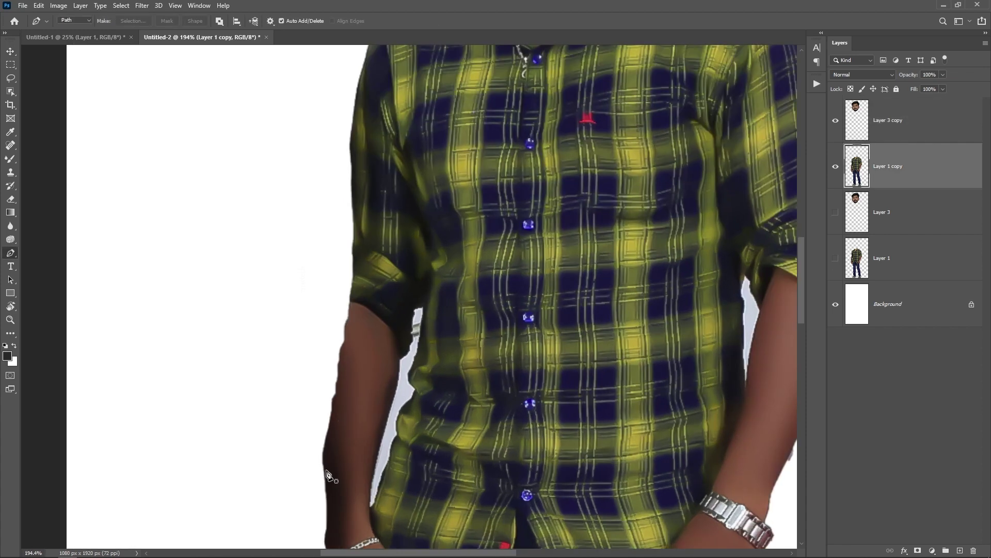
pyautogui.click(322, 464)
pyautogui.moveTo(329, 331); pyautogui.dragTo(339, 290)
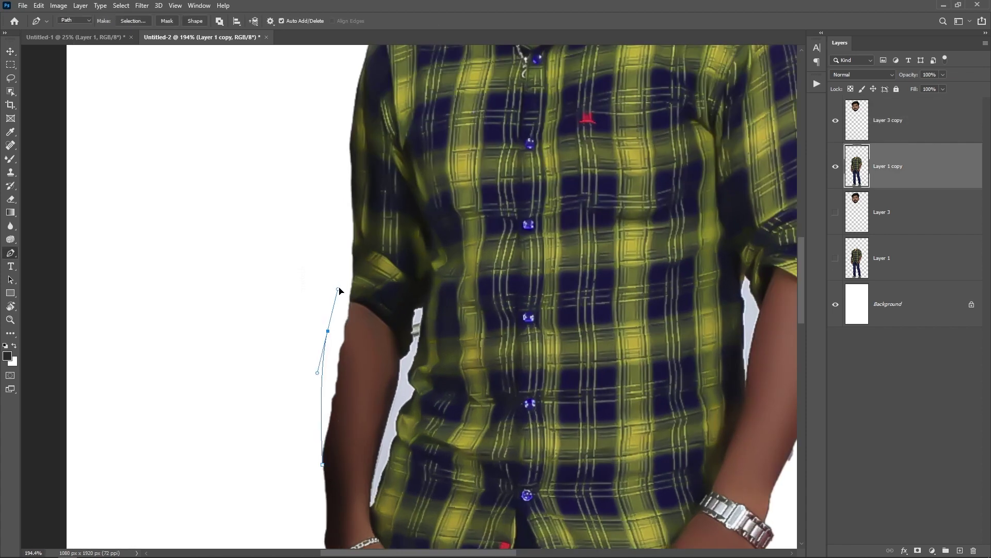
pyautogui.keyDown('alt'); pyautogui.click(328, 331); pyautogui.keyUp('alt')
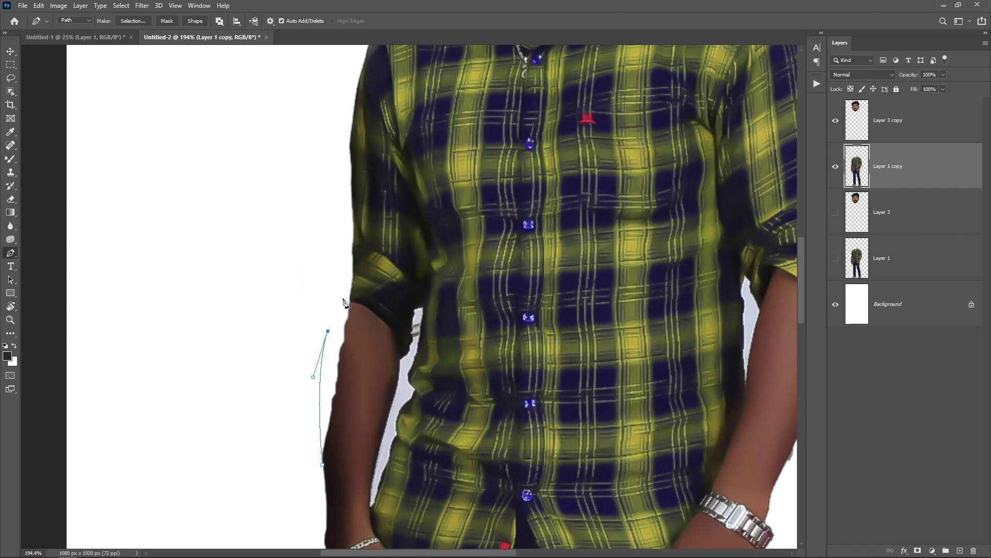
pyautogui.click(342, 297)
pyautogui.moveTo(350, 301); pyautogui.dragTo(360, 304)
pyautogui.moveTo(360, 359); pyautogui.dragTo(361, 389)
pyautogui.moveTo(340, 458); pyautogui.dragTo(328, 471)
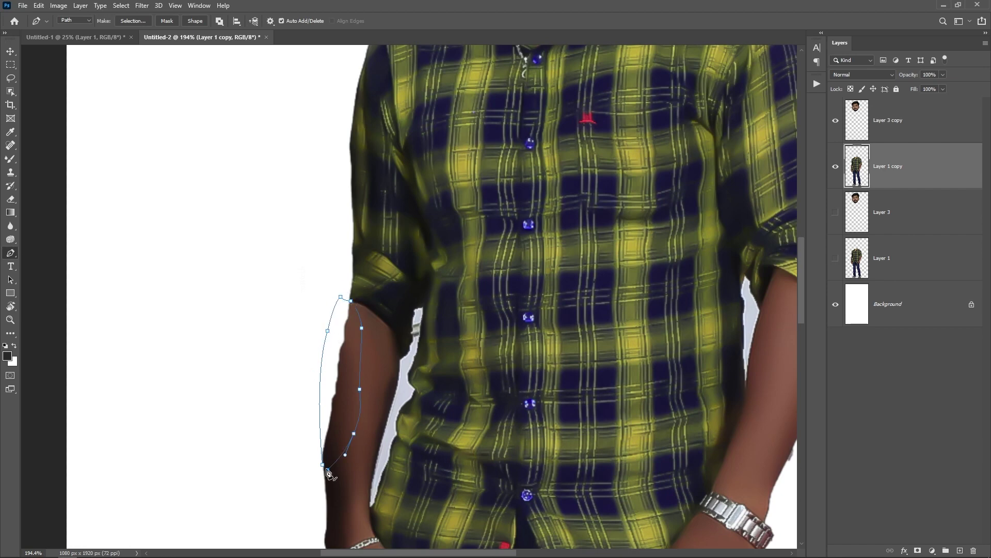
pyautogui.click(322, 465)
pyautogui.hotkey('ctrl', 'Return')
# Step: Paint the forearm selection's outer edge in dark skin colour with an enlarged Soft Round brush, and clear the selection
pyautogui.press('b')
pyautogui.rightClick(306, 364)
pyautogui.doubleClick(429, 287)
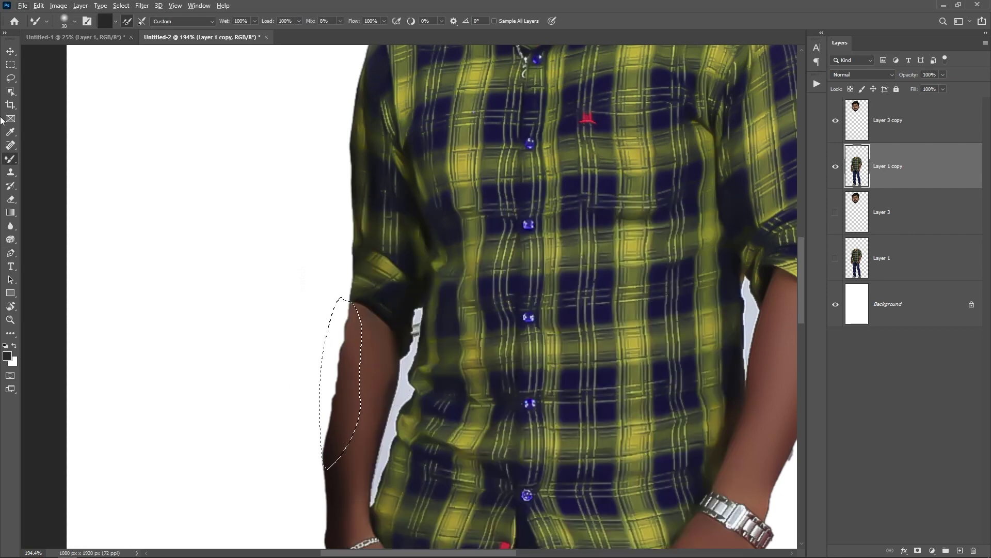
pyautogui.rightClick(10, 158)
pyautogui.click(52, 158)
pyautogui.press(']')
pyautogui.press(']')
pyautogui.press(']')
pyautogui.press(']')
pyautogui.press(']')
pyautogui.press(']')
pyautogui.rightClick(330, 442)
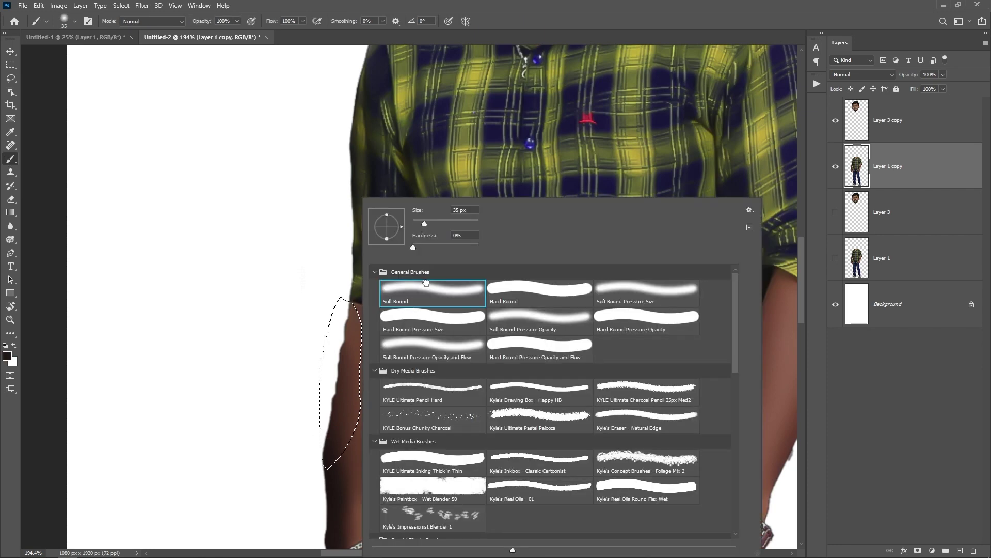
pyautogui.doubleClick(425, 281)
pyautogui.press(']')
pyautogui.press(']')
pyautogui.press(']')
pyautogui.press(']')
pyautogui.moveTo(310, 454)
pyautogui.mouseDown()
pyautogui.moveTo(344, 314)
pyautogui.moveTo(338, 297)
pyautogui.mouseUp()
pyautogui.hotkey('ctrl', 'd')
# Step: Draw a closed Pen path widening the outer edge of the bracelet-side sleeve and convert it to a selection
pyautogui.press('p')
pyautogui.moveTo(356, 130); pyautogui.dragTo(368, 106)
pyautogui.click(354, 301)
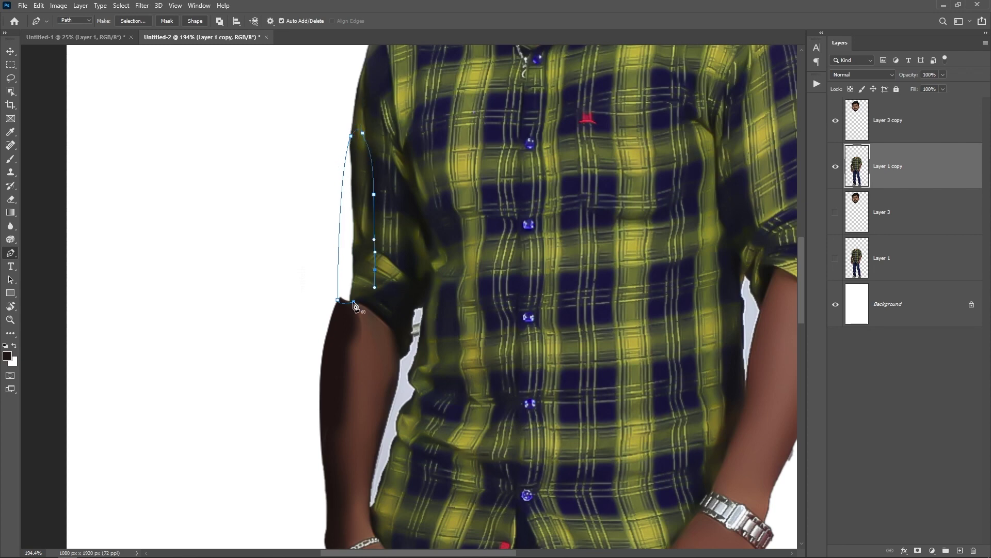
pyautogui.hotkey('ctrl', 'Return')
# Step: Fill the sleeve selection with plaid shirt pattern using the Clone Stamp tool, and clear the selection
pyautogui.rightClick(10, 173)
pyautogui.click(54, 173)
pyautogui.scroll(-3, 384, 377)
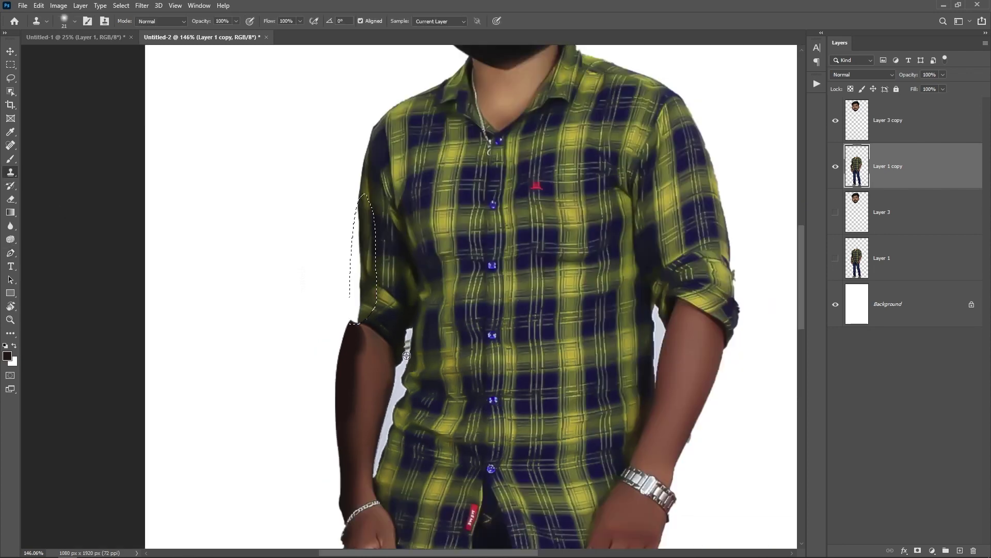
pyautogui.scroll(2, 452, 268)
pyautogui.keyDown('alt'); pyautogui.click(632, 342); pyautogui.keyUp('alt')
pyautogui.moveTo(314, 245)
pyautogui.mouseDown()
pyautogui.moveTo(316, 347)
pyautogui.moveTo(316, 305)
pyautogui.mouseUp()
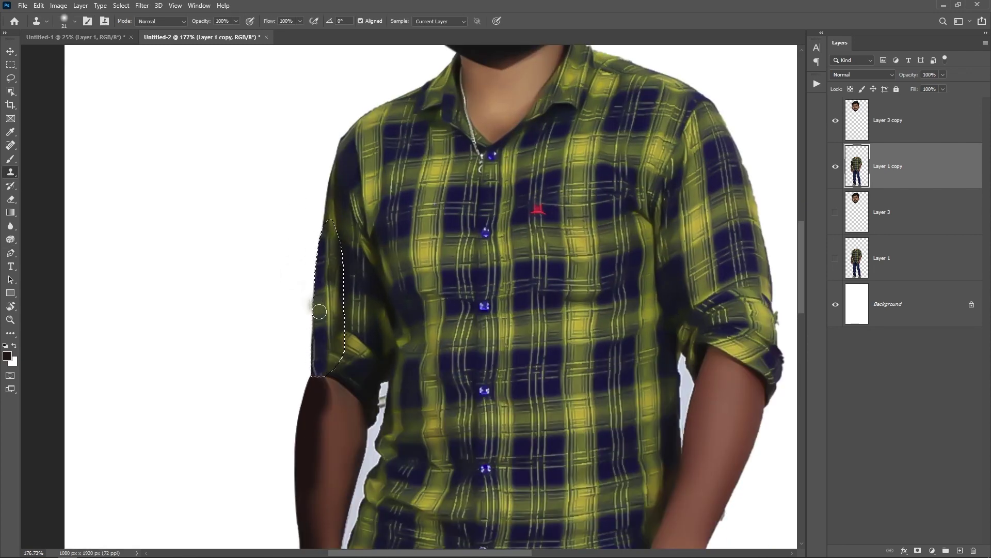
pyautogui.keyDown('alt'); pyautogui.click(340, 344); pyautogui.keyUp('alt')
pyautogui.moveTo(313, 349); pyautogui.dragTo(307, 371)
pyautogui.hotkey('ctrl', 'd')
pyautogui.scroll(-3, 316, 394)
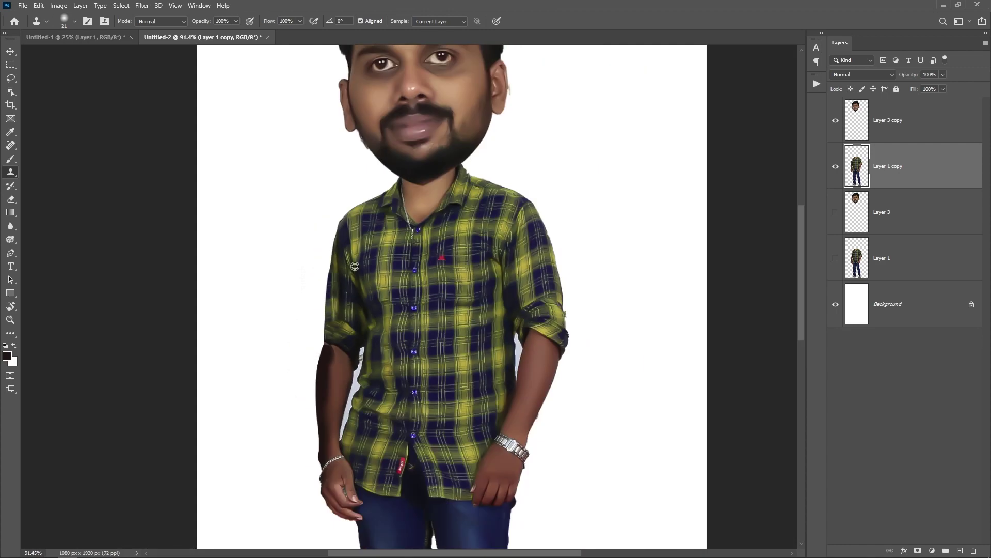
# Step: Paint the dark skin tone over the light gap between the sleeve hem and forearm with a smaller brush
pyautogui.scroll(5, 346, 344)
pyautogui.press('b')
pyautogui.press('[')
pyautogui.press('[')
pyautogui.press('[')
pyautogui.press('[')
pyautogui.press('[')
pyautogui.press('[')
pyautogui.press('[')
pyautogui.press('[')
pyautogui.press('[')
pyautogui.press('[')
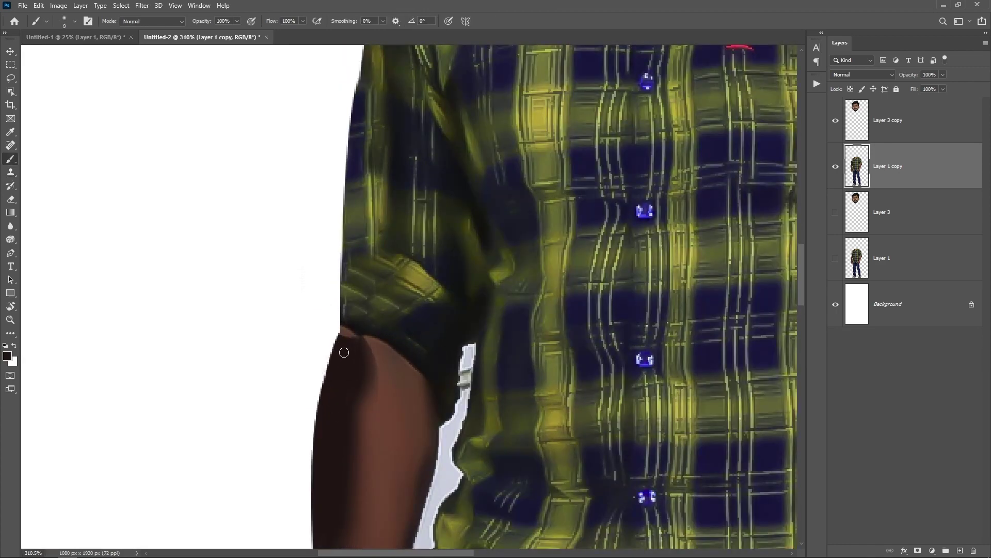
pyautogui.moveTo(344, 347)
pyautogui.mouseDown()
pyautogui.moveTo(348, 328)
pyautogui.moveTo(368, 355)
pyautogui.mouseUp()
# Step: Sample the forearm's brown tone and blend the dark painted area into it with a larger brush at 19% opacity
pyautogui.keyDown('alt'); pyautogui.click(377, 422); pyautogui.keyUp('alt')
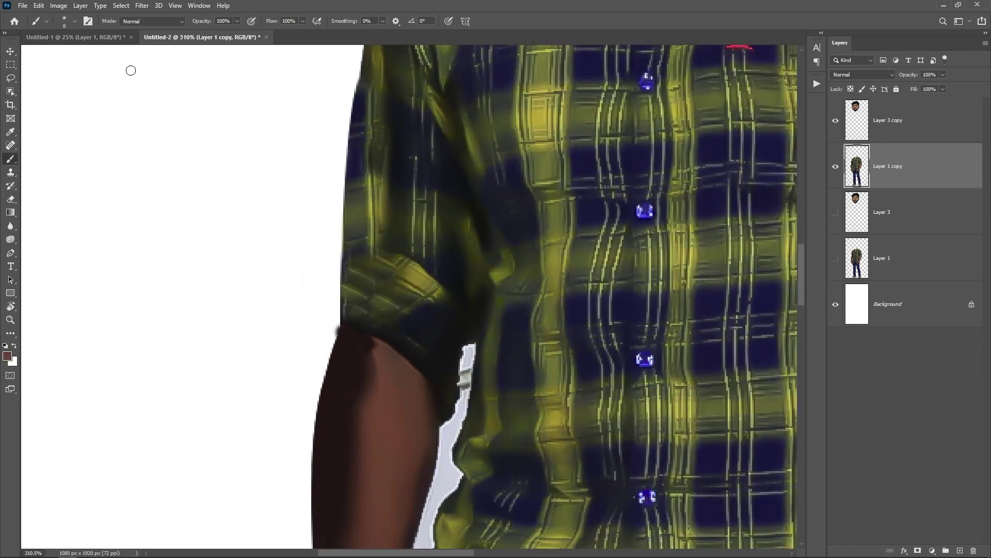
pyautogui.moveTo(237, 21); pyautogui.dragTo(195, 35)
pyautogui.press(']')
pyautogui.press(']')
pyautogui.press(']')
pyautogui.press(']')
pyautogui.press(']')
pyautogui.press(']')
pyautogui.press(']')
pyautogui.press(']')
pyautogui.moveTo(363, 400)
pyautogui.mouseDown()
pyautogui.moveTo(365, 376)
pyautogui.moveTo(366, 416)
pyautogui.moveTo(402, 280)
pyautogui.mouseUp()
pyautogui.scroll(-1, 366, 416)
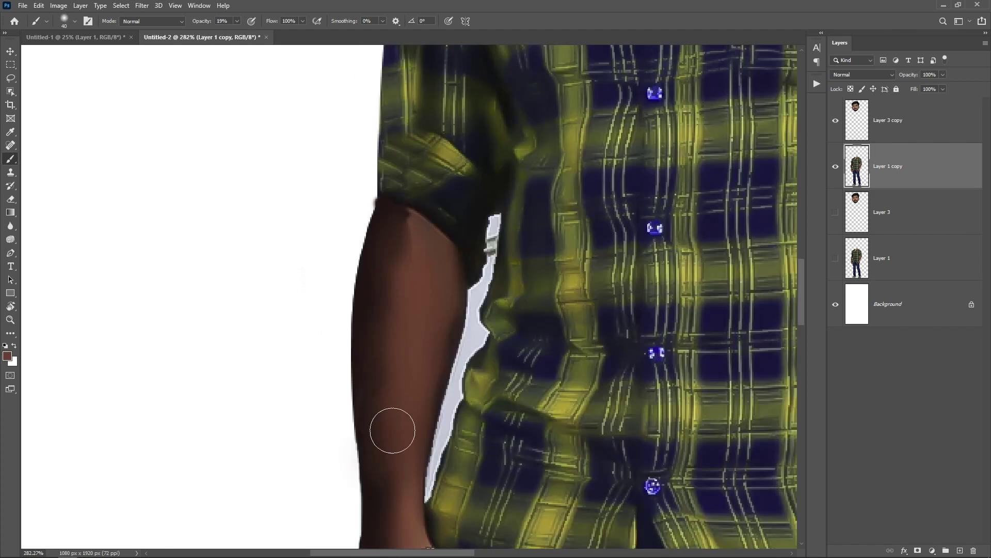
# Step: Outline the outer edge of the bracelet-side forearm just below the sleeve with the Pen tool
pyautogui.press('p')
pyautogui.click(311, 247)
pyautogui.click(377, 194)
pyautogui.moveTo(368, 193)
pyautogui.mouseDown()
pyautogui.moveTo(375, 191)
pyautogui.moveTo(354, 221)
pyautogui.mouseUp()
pyautogui.click(329, 289)
pyautogui.scroll(-10, 330, 290)
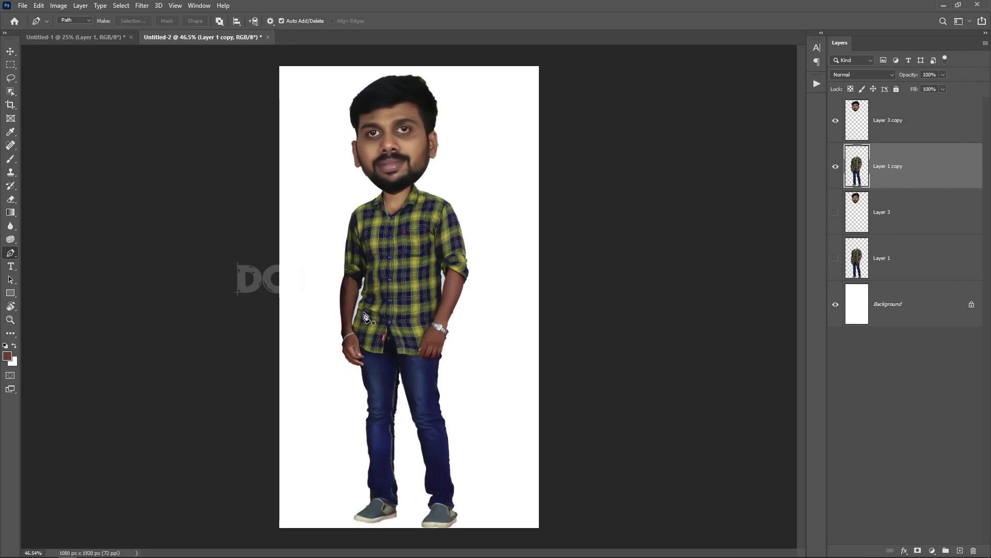
pyautogui.scroll(5, 371, 247)
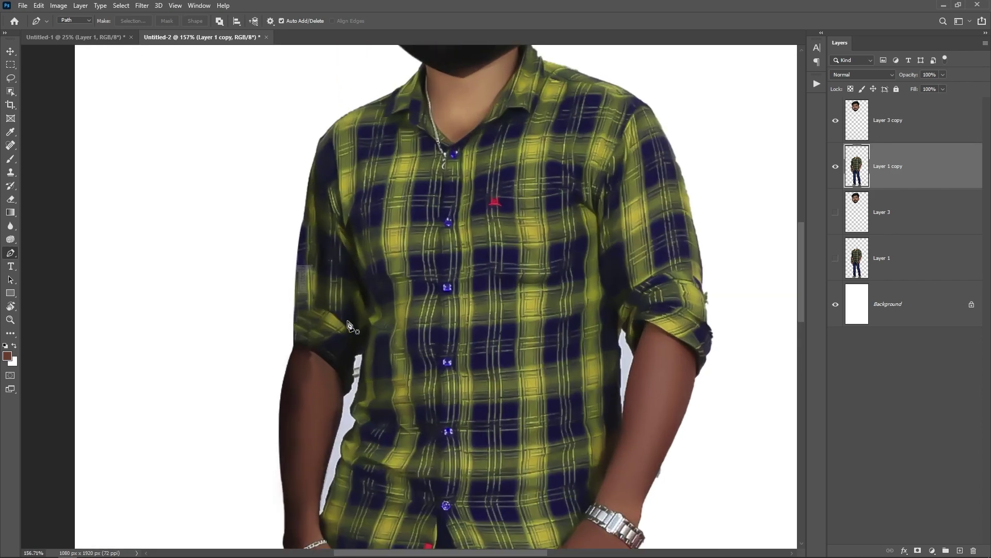
pyautogui.scroll(-5, 343, 330)
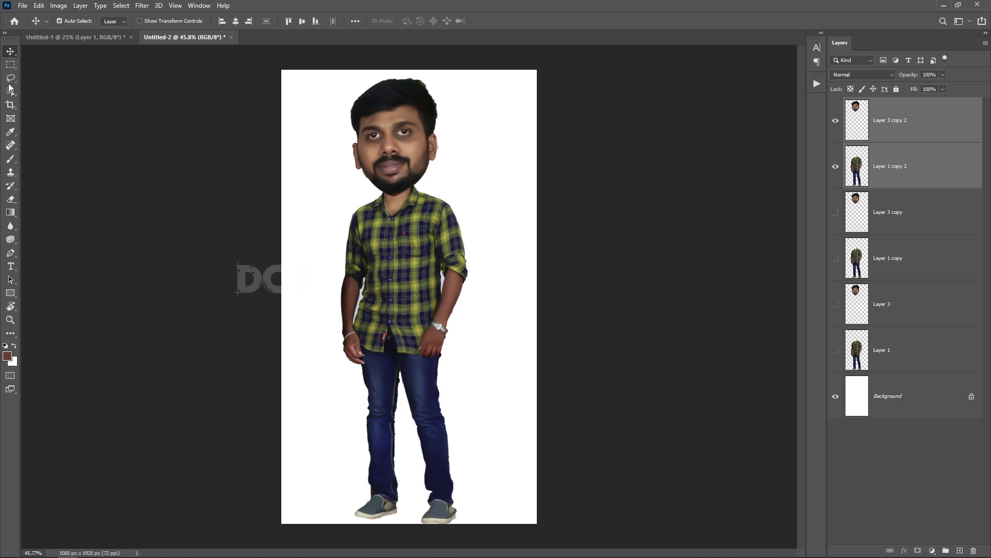
# Step: Smudge the hair and beard edges on Layer 3 copy 2 into fine strands using a soft round brush at 24% strength
pyautogui.click(10, 226)
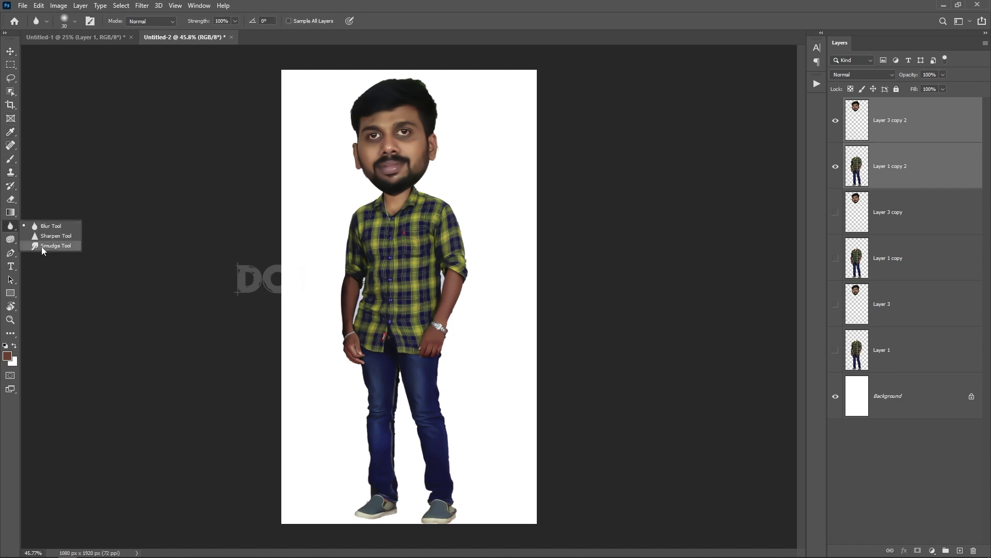
pyautogui.click(42, 246)
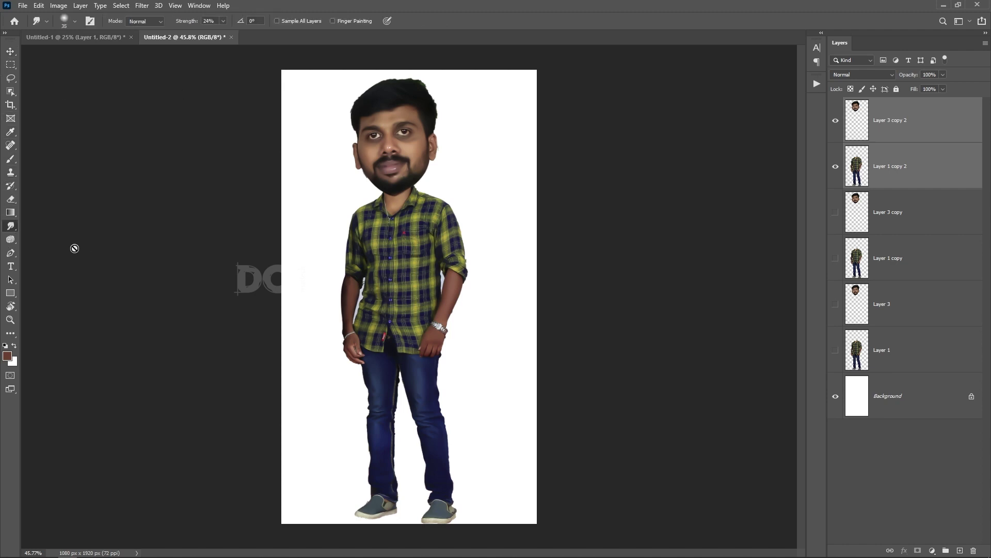
pyautogui.click(948, 177)
pyautogui.click(909, 112)
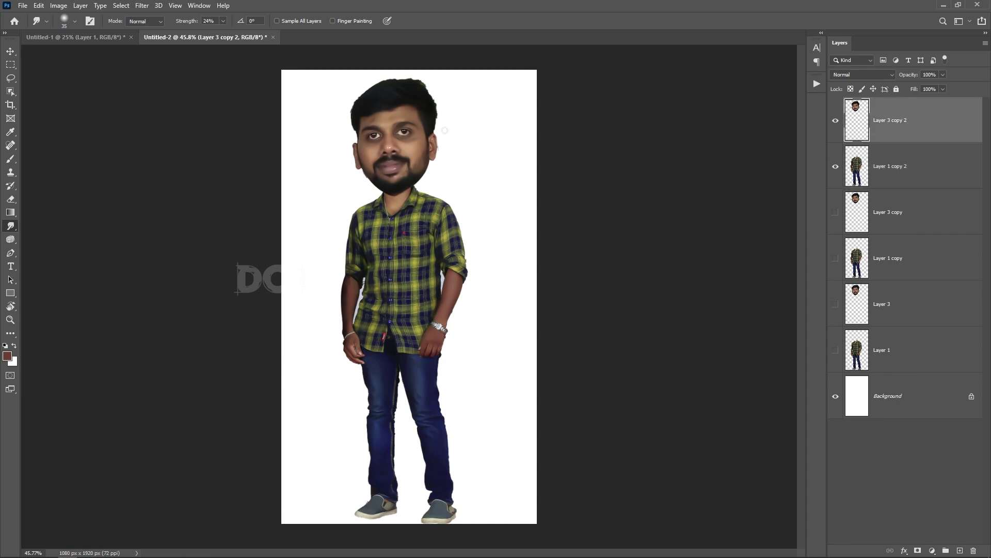
pyautogui.scroll(8, 444, 170)
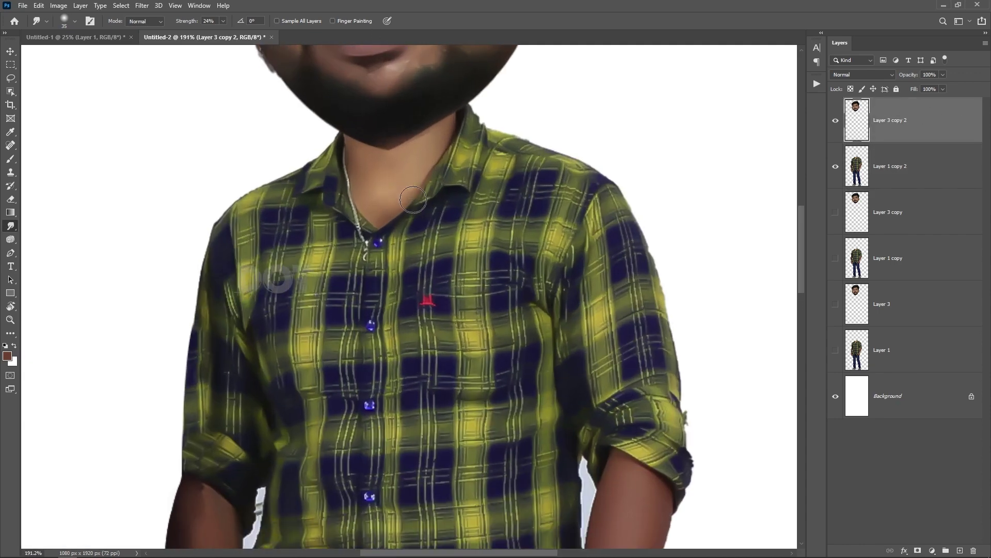
pyautogui.scroll(6, 413, 200)
pyautogui.rightClick(318, 177)
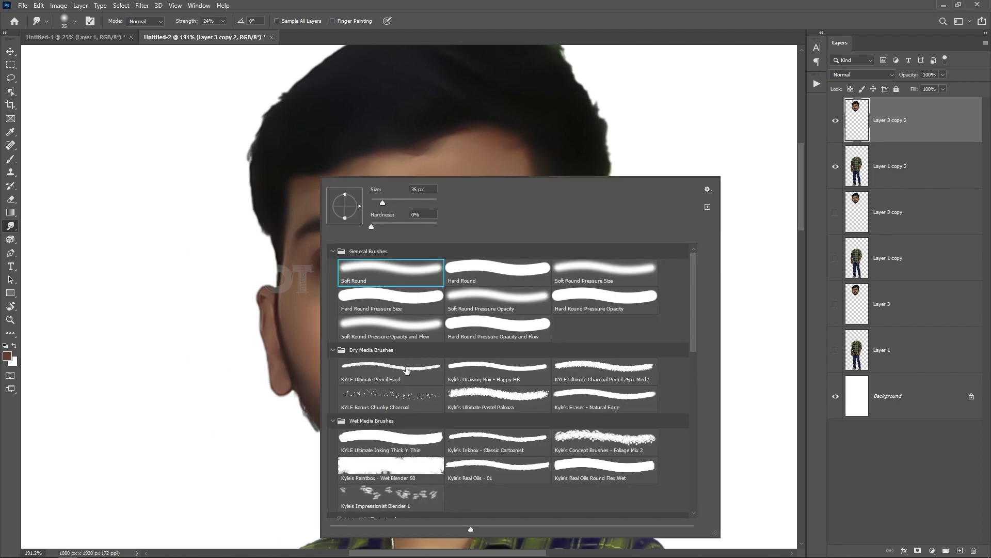
pyautogui.doubleClick(399, 278)
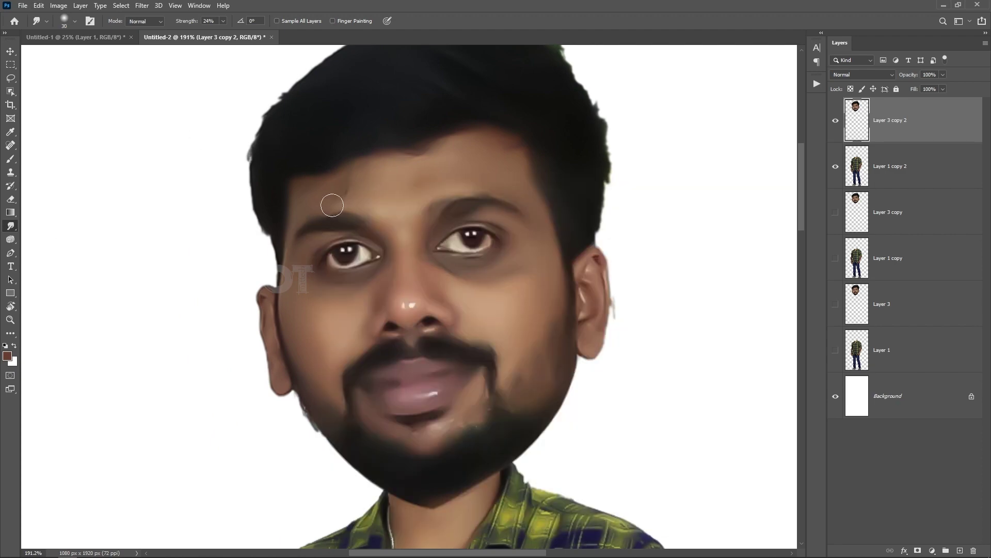
pyautogui.scroll(-4, 349, 356)
pyautogui.scroll(5, 323, 217)
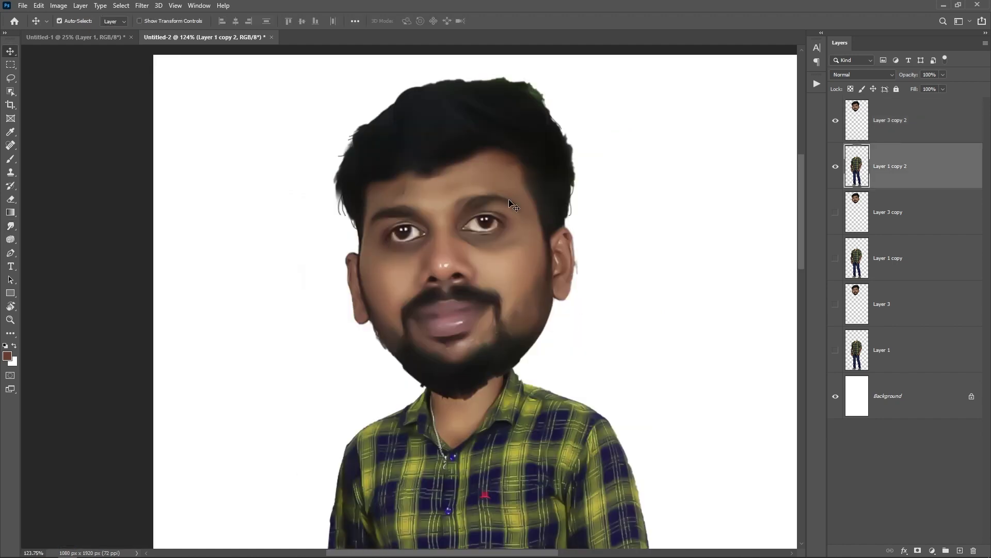
# Step: Smooth the outer edge of the watch-side forearm on Layer 1 copy 2 with a smaller Forward Warp brush in Liquify
pyautogui.click(142, 6)
pyautogui.moveTo(199, 6)
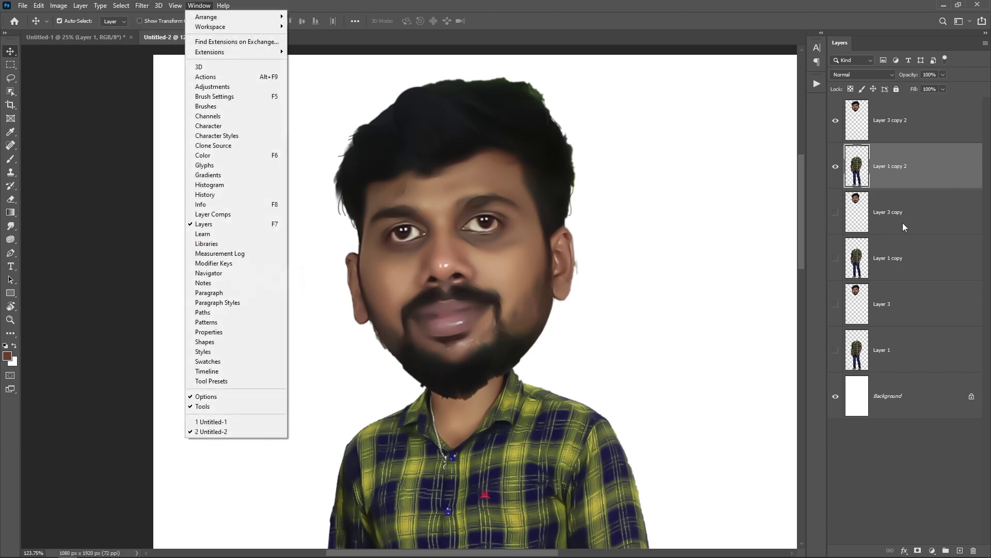
pyautogui.moveTo(140, 5)
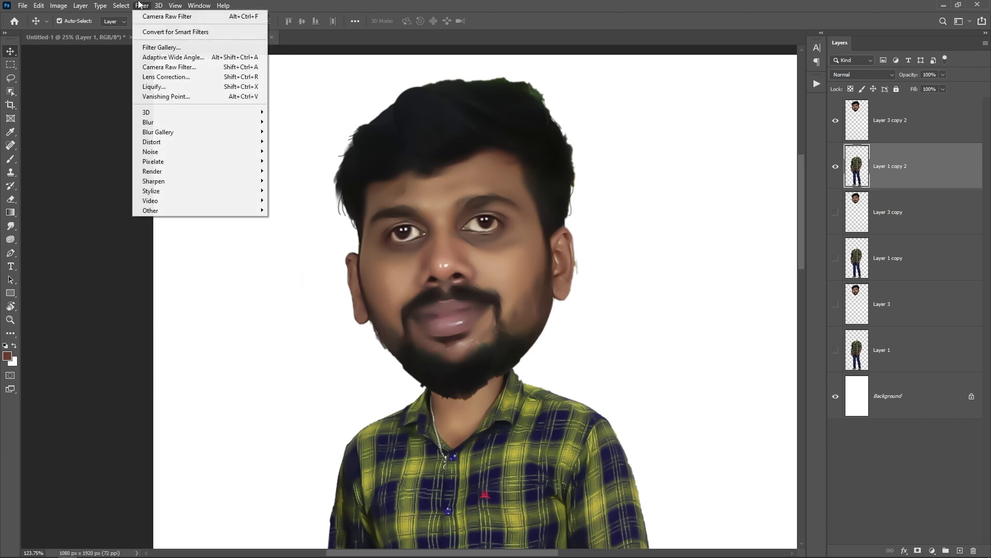
pyautogui.click(152, 87)
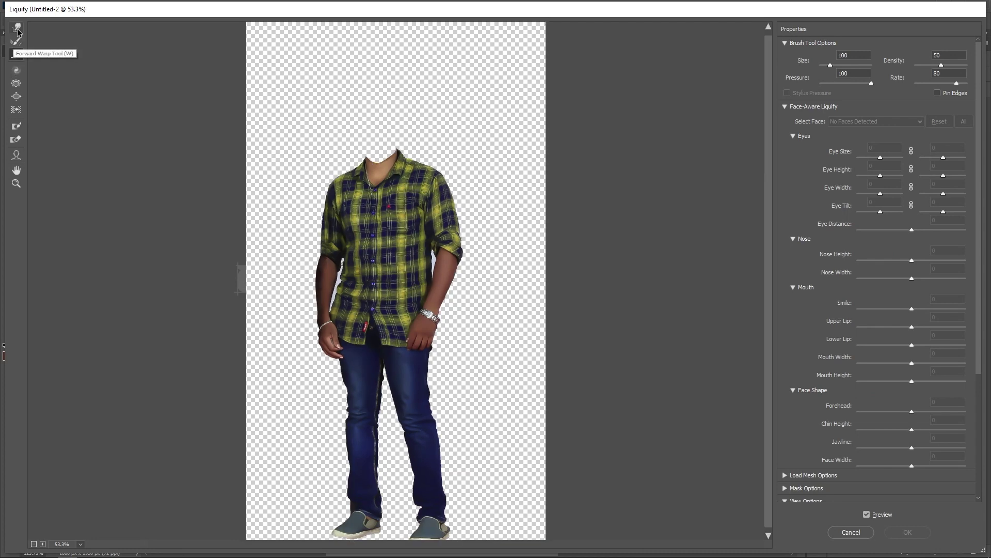
pyautogui.click(17, 28)
pyautogui.hotkey('ctrl', '+')
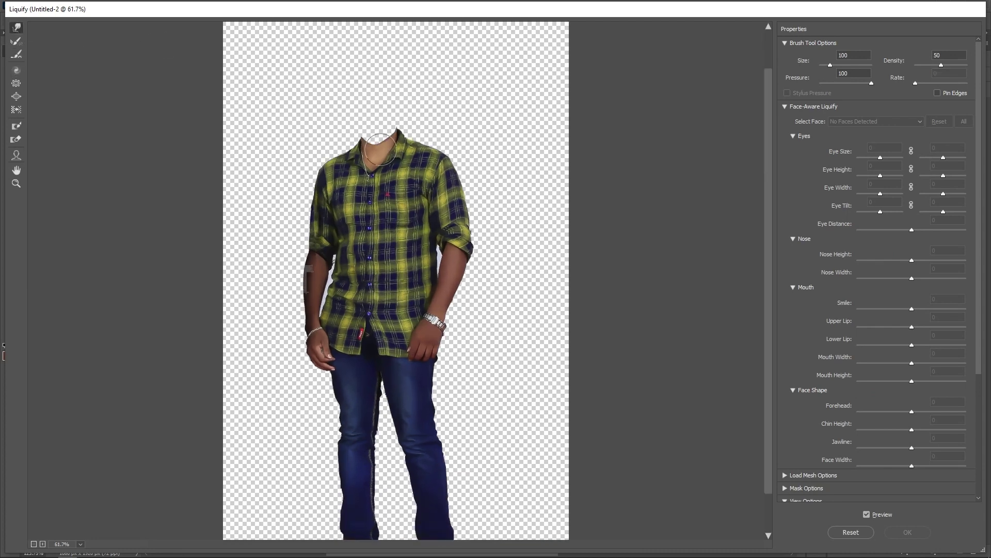
pyautogui.hotkey('ctrl', '+')
pyautogui.hotkey('ctrl', '+')
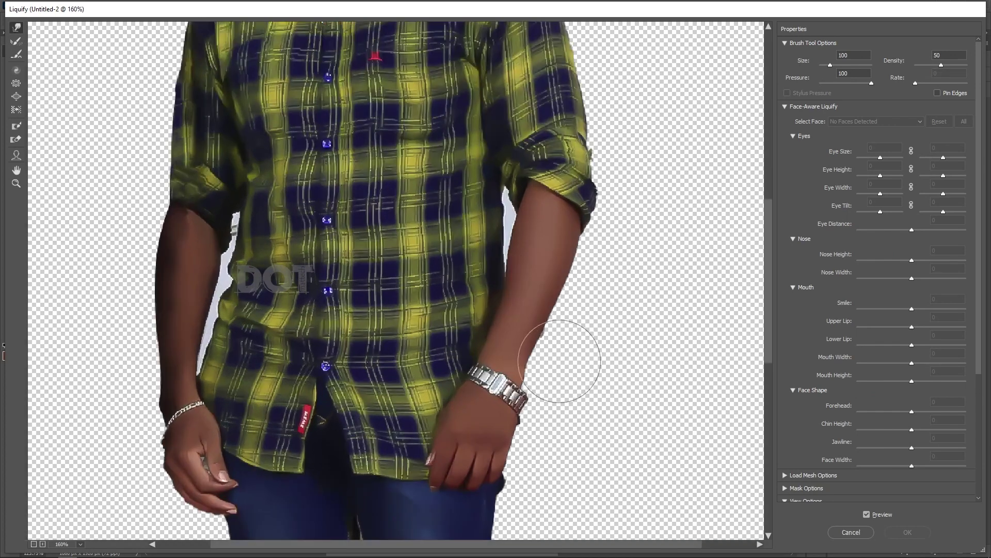
pyautogui.press('[')
pyautogui.press('[')
pyautogui.press('[')
pyautogui.press('[')
pyautogui.press('[')
pyautogui.press('[')
pyautogui.press('[')
pyautogui.press('[')
pyautogui.moveTo(567, 220)
pyautogui.mouseDown()
pyautogui.moveTo(569, 275)
pyautogui.moveTo(527, 368)
pyautogui.mouseUp()
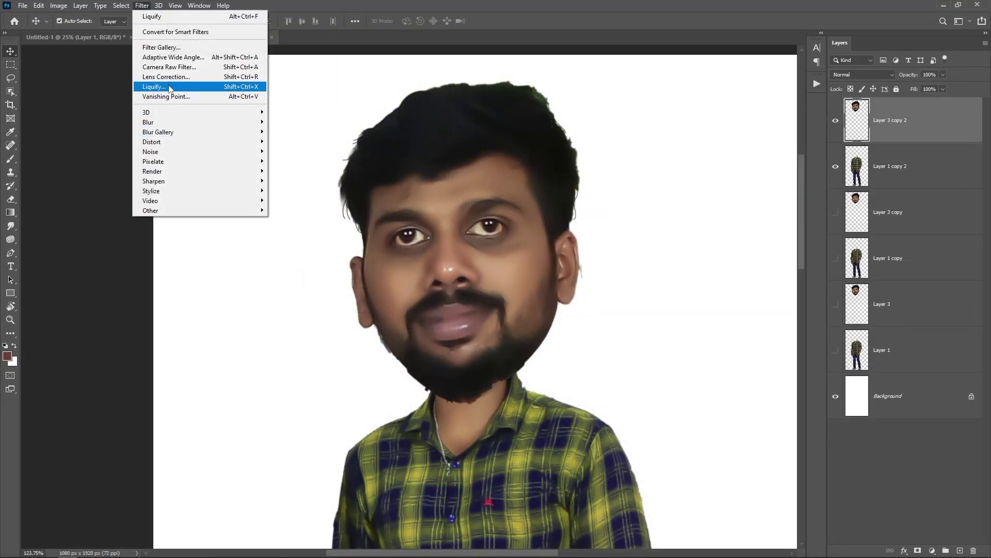
# Step: Reshape the hair outline on Layer 3 copy 2 with the Forward Warp tool in the Liquify filter
pyautogui.click(170, 89)
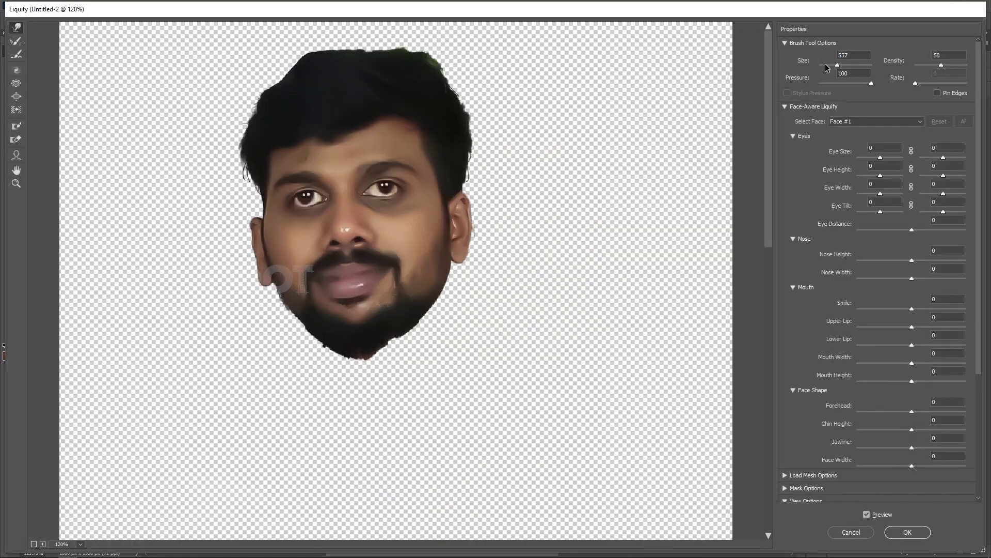
pyautogui.press('[')
pyautogui.press('[')
pyautogui.press('[')
pyautogui.press('[')
pyautogui.press('[')
pyautogui.press('[')
pyautogui.press('[')
pyautogui.press('[')
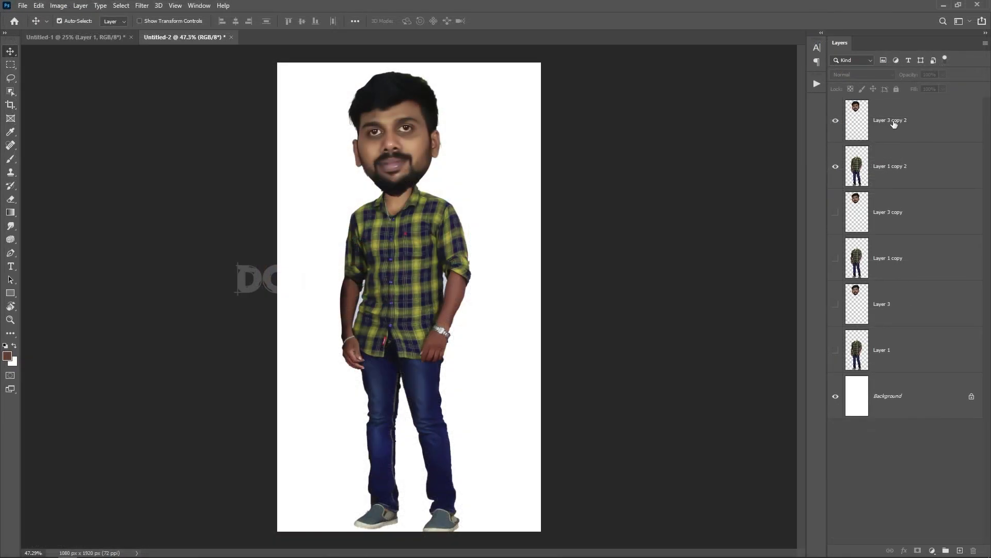
# Step: Merge Layer 3 copy 2 and Layer 1 copy 2 into a single layer
pyautogui.click(894, 124)
pyautogui.keyDown('shift'); pyautogui.click(896, 172); pyautogui.keyUp('shift')
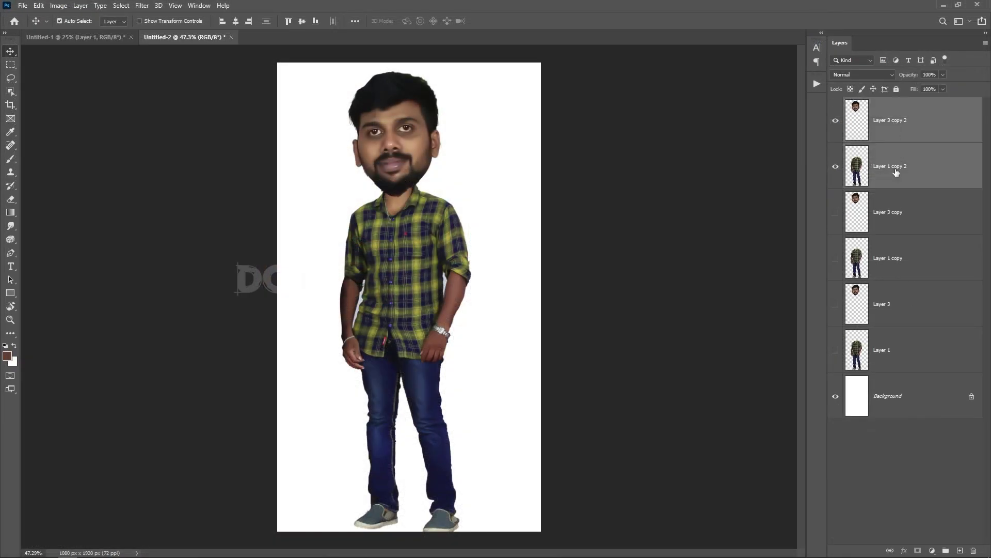
pyautogui.hotkey('ctrl', 'e')
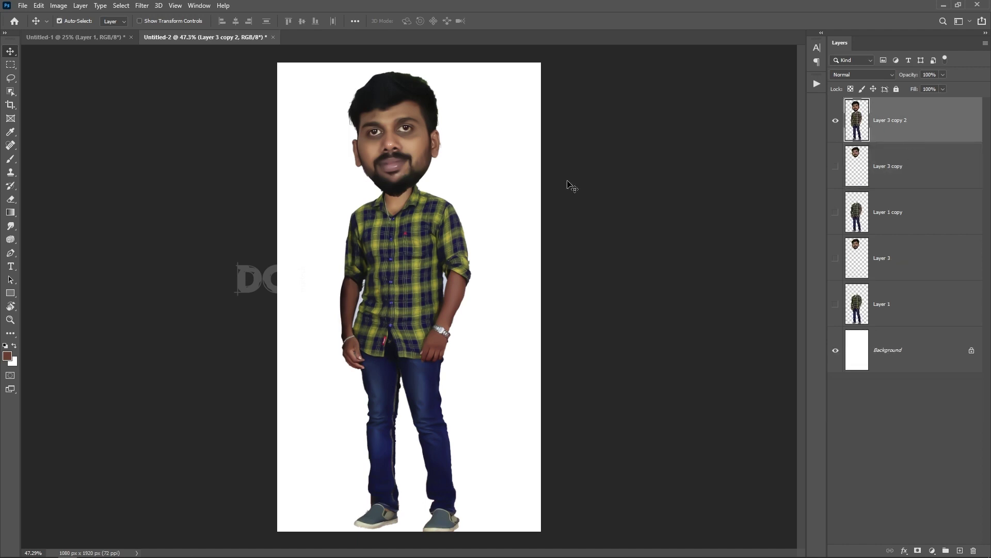
# Step: Apply the Filter Gallery's Poster Edges effect to the merged figure, adjusting its edge intensity and posterization
pyautogui.click(142, 5)
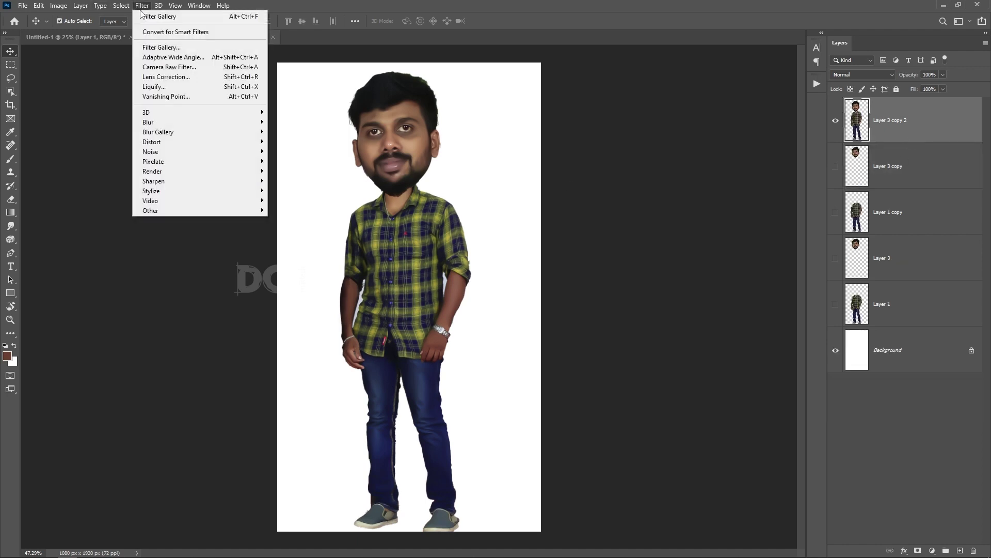
pyautogui.click(197, 51)
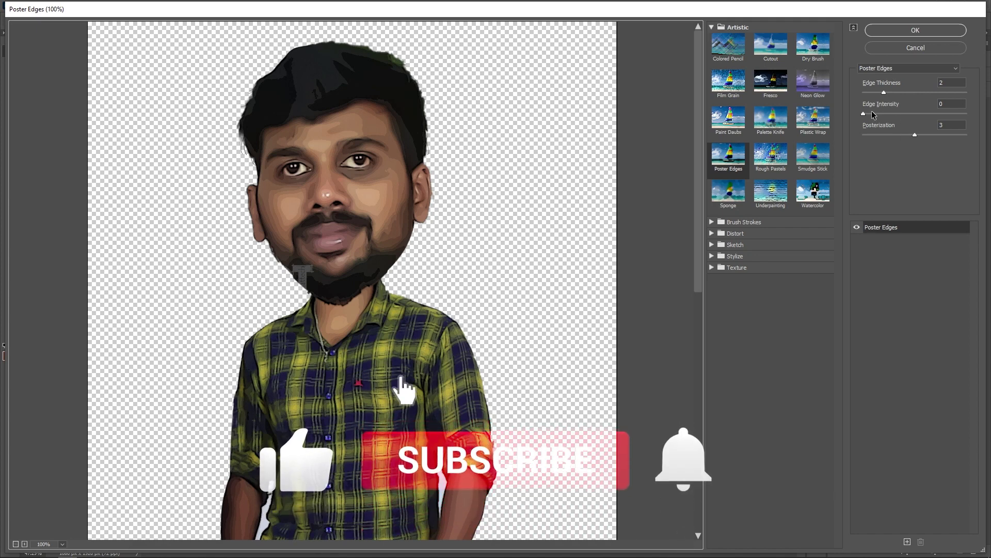
pyautogui.moveTo(866, 113); pyautogui.dragTo(910, 141)
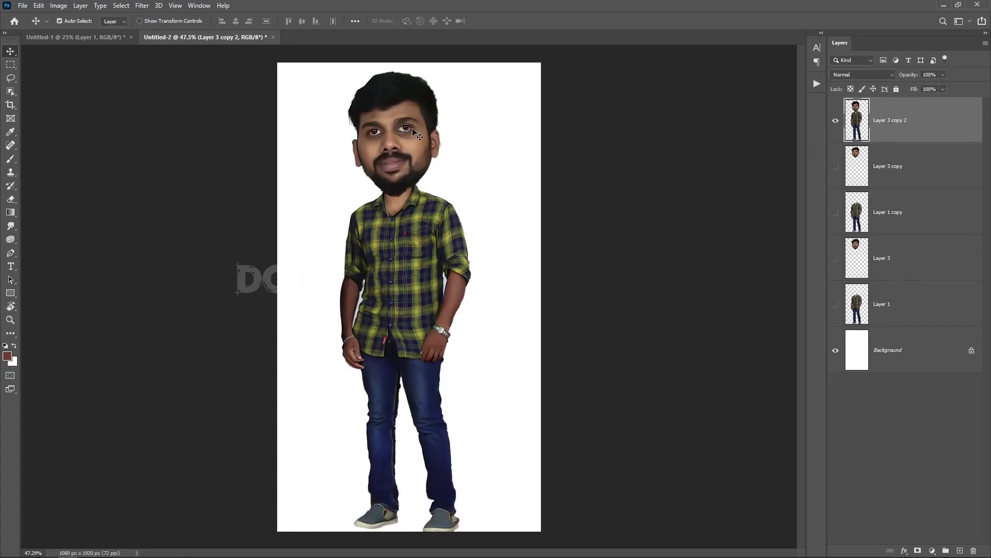
# Step: Compare the filtered figure with the earlier head and body copies by toggling layer visibility, leaving only the filtered figure and background shown
pyautogui.scroll(6, 392, 112)
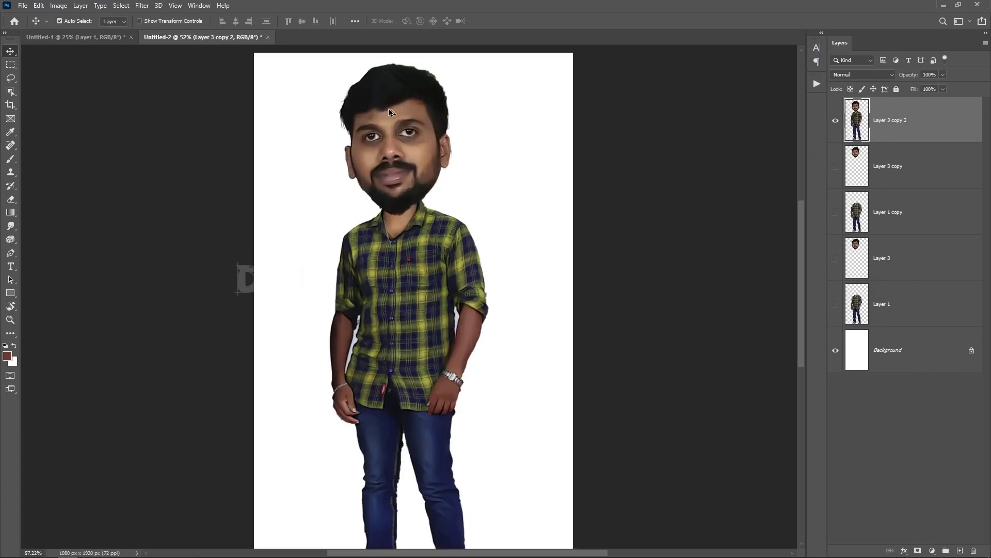
pyautogui.click(835, 121)
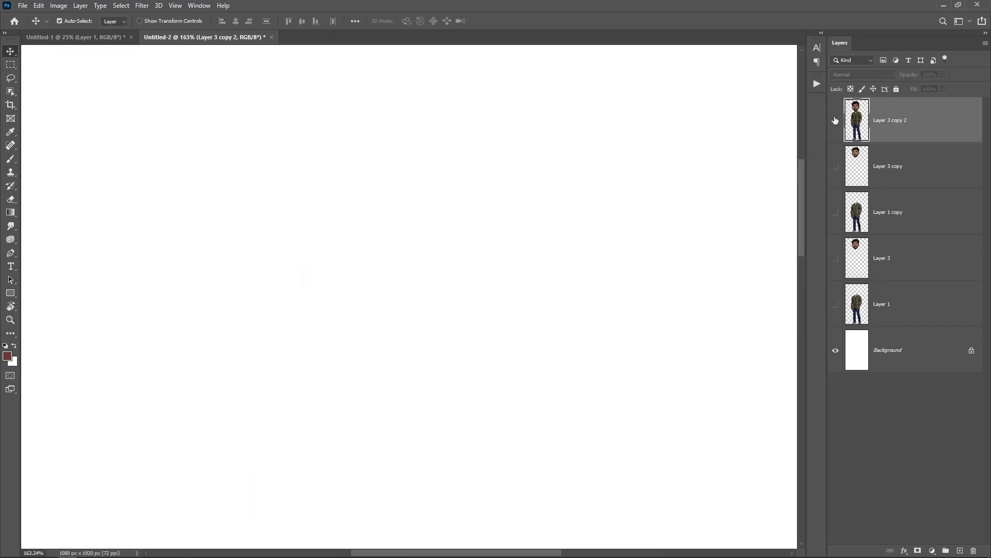
pyautogui.click(835, 120)
pyautogui.click(835, 213)
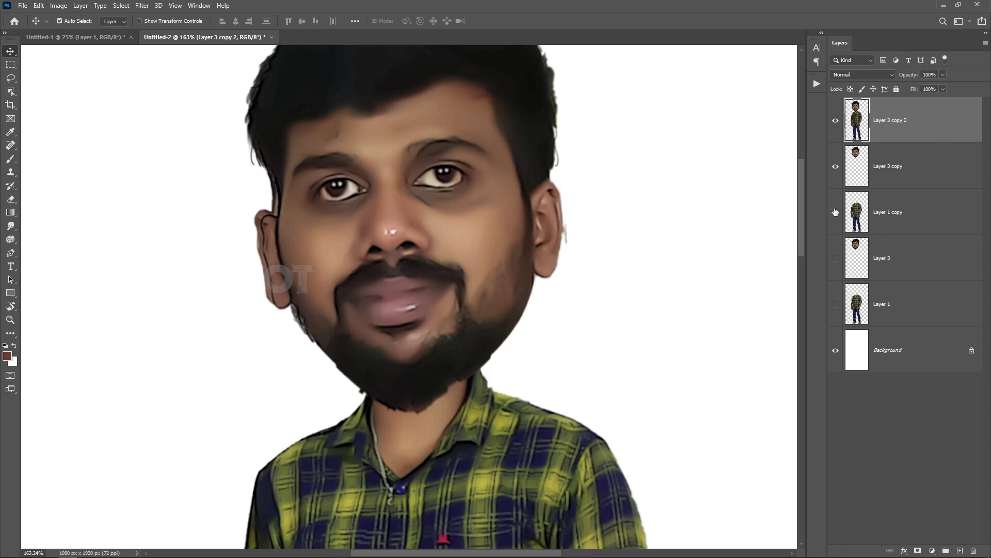
pyautogui.click(836, 120)
pyautogui.click(836, 120)
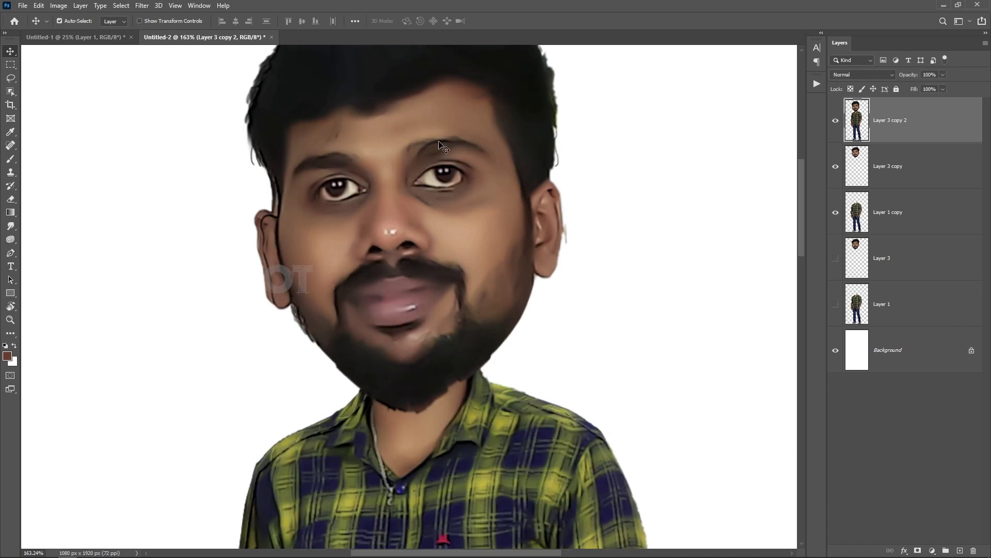
pyautogui.moveTo(838, 178); pyautogui.dragTo(833, 234)
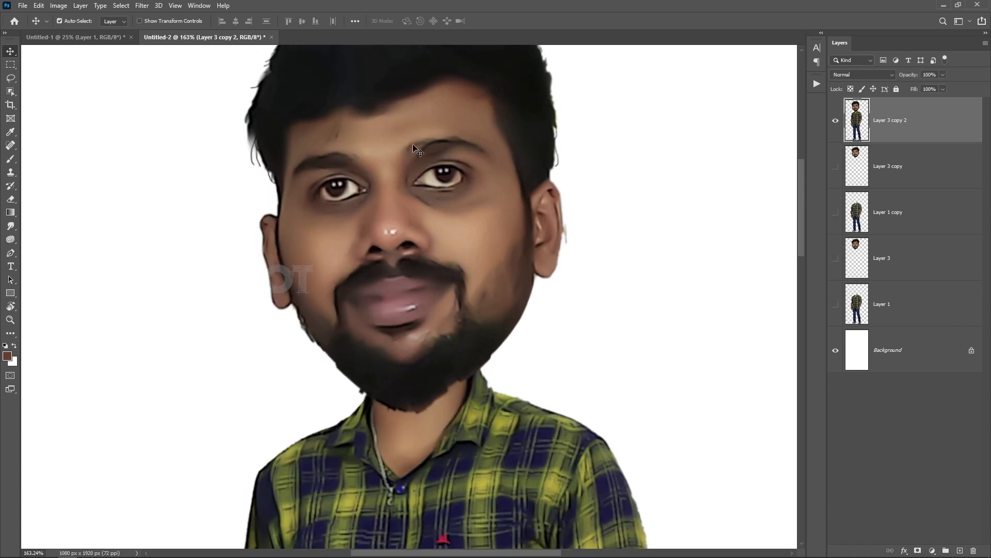
# Step: Duplicate the filtered figure layer and apply Glowing Edges to the copy with edge width 2, edge brightness 8 and smoothness 7
pyautogui.scroll(-4, 424, 207)
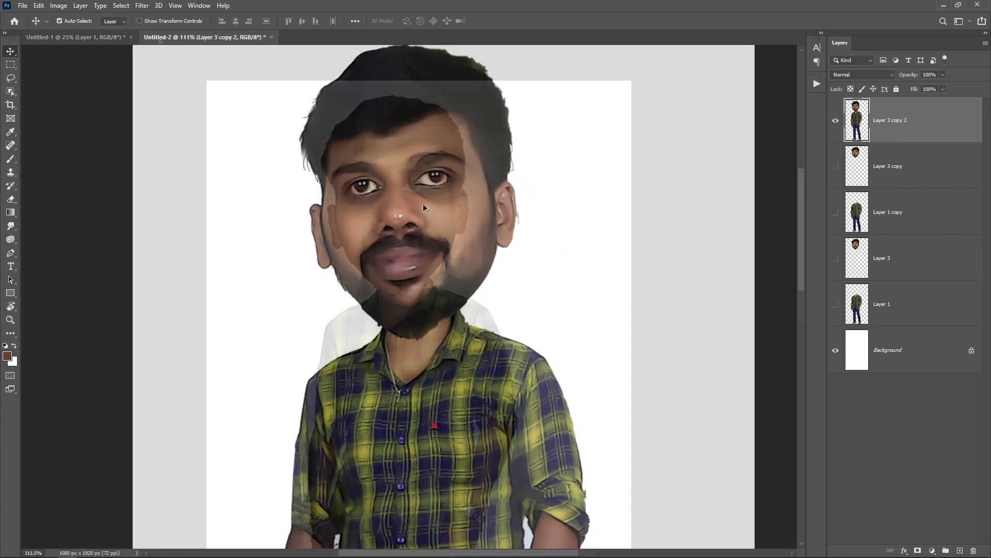
pyautogui.scroll(-2, 425, 208)
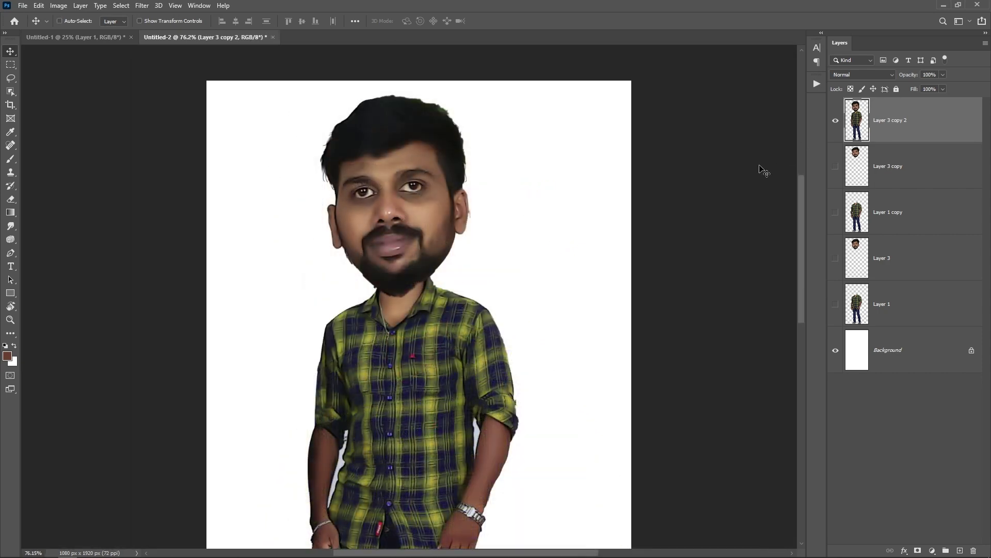
pyautogui.hotkey('ctrl', 'j')
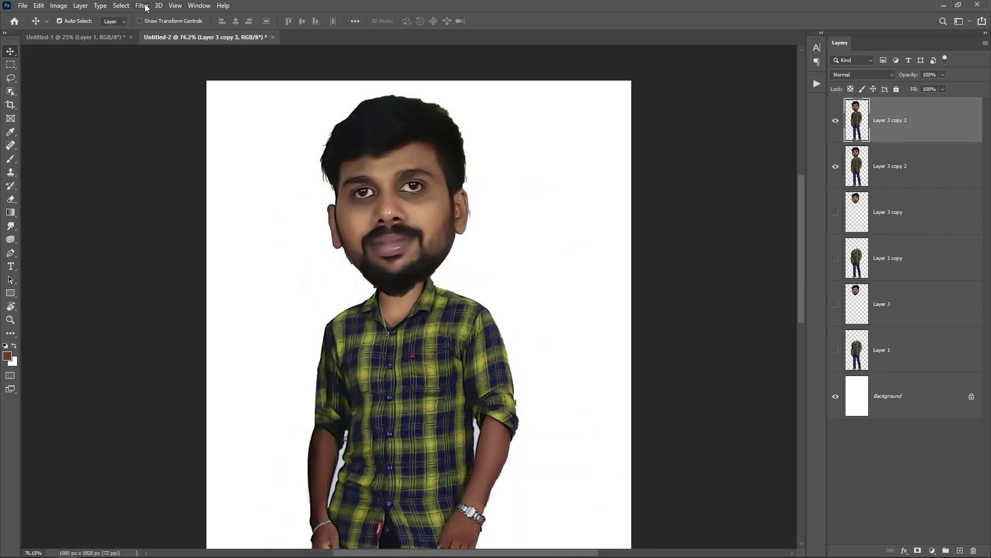
pyautogui.click(142, 6)
pyautogui.click(162, 48)
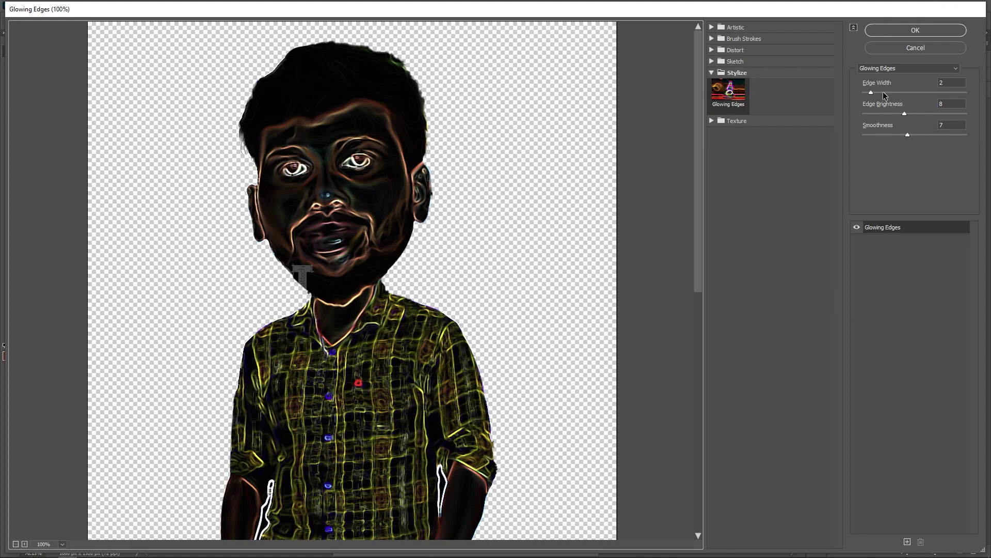
pyautogui.moveTo(878, 92); pyautogui.dragTo(874, 93)
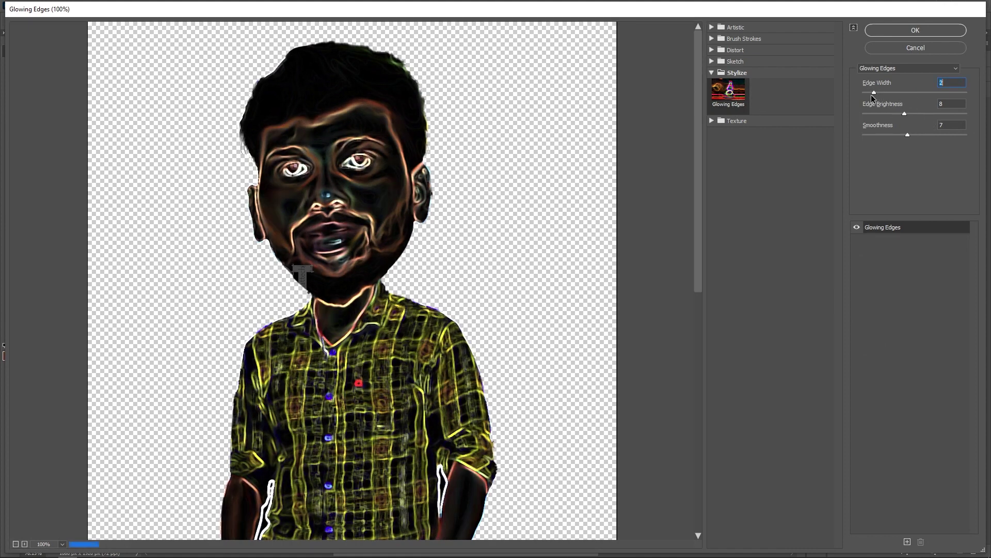
pyautogui.click(911, 32)
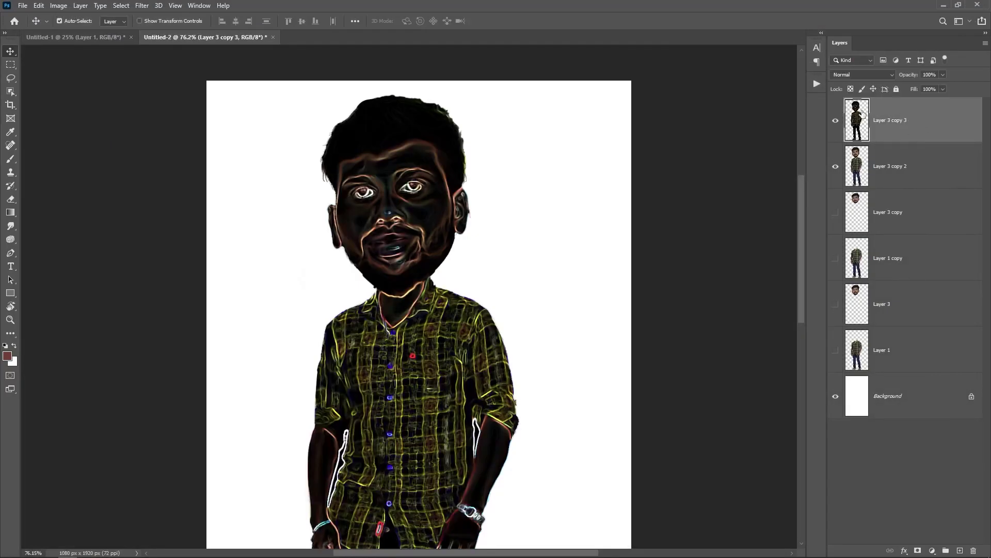
# Step: Blend the glowing-edges layer in Linear Dodge (Add) mode at 14% opacity
pyautogui.click(852, 76)
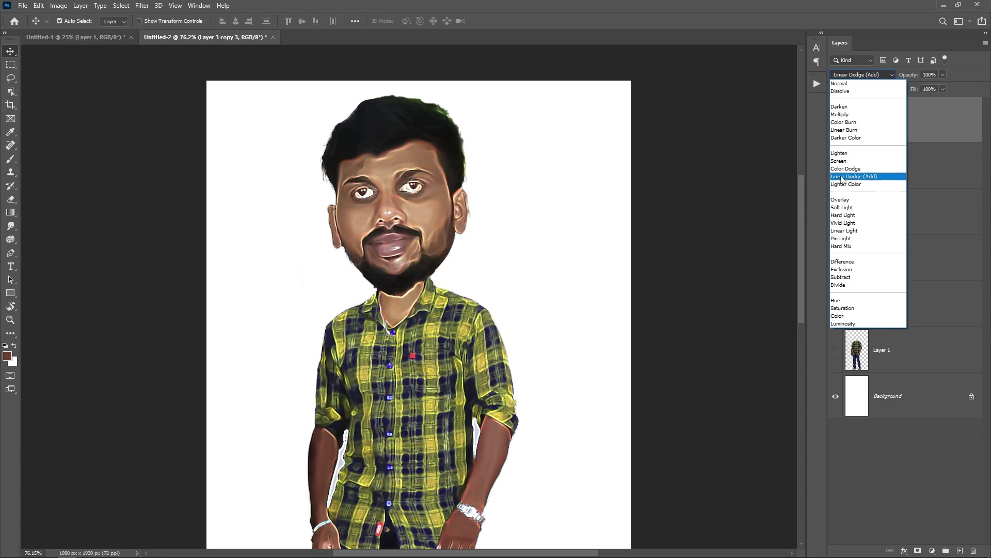
pyautogui.click(864, 177)
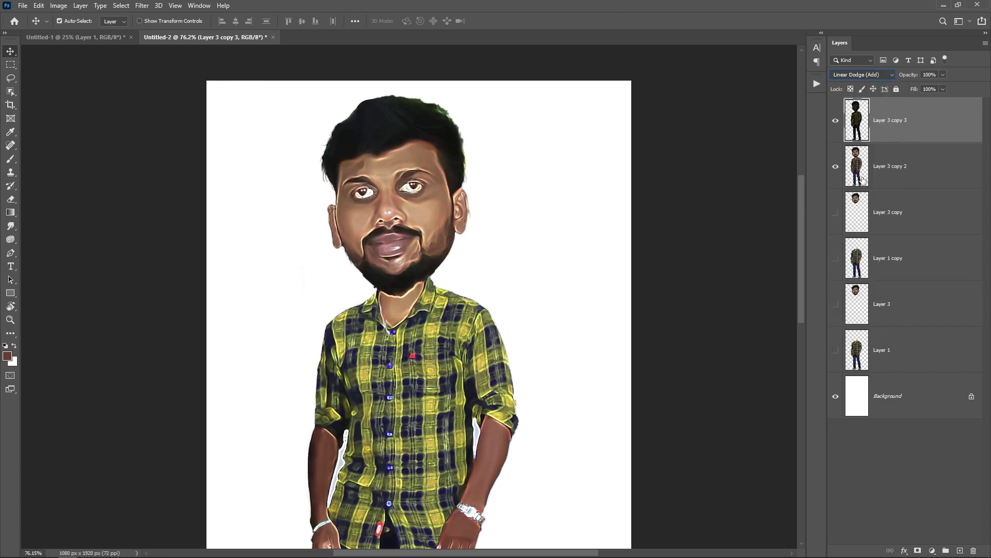
pyautogui.moveTo(707, 90); pyautogui.dragTo(707, 90)
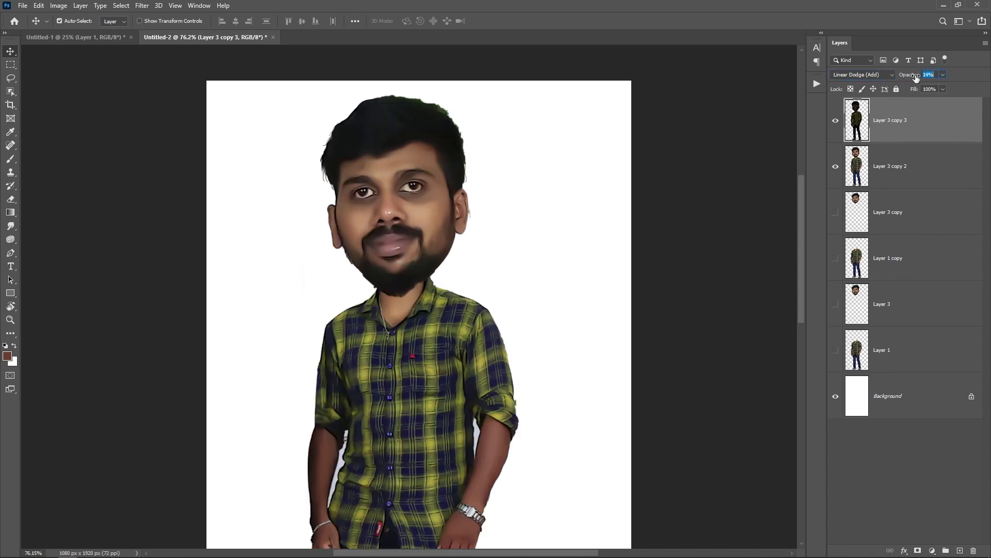
# Step: Set the glowing-edges layer's opacity to 22% and merge it with the filtered figure layer
pyautogui.moveTo(917, 78); pyautogui.dragTo(937, 82)
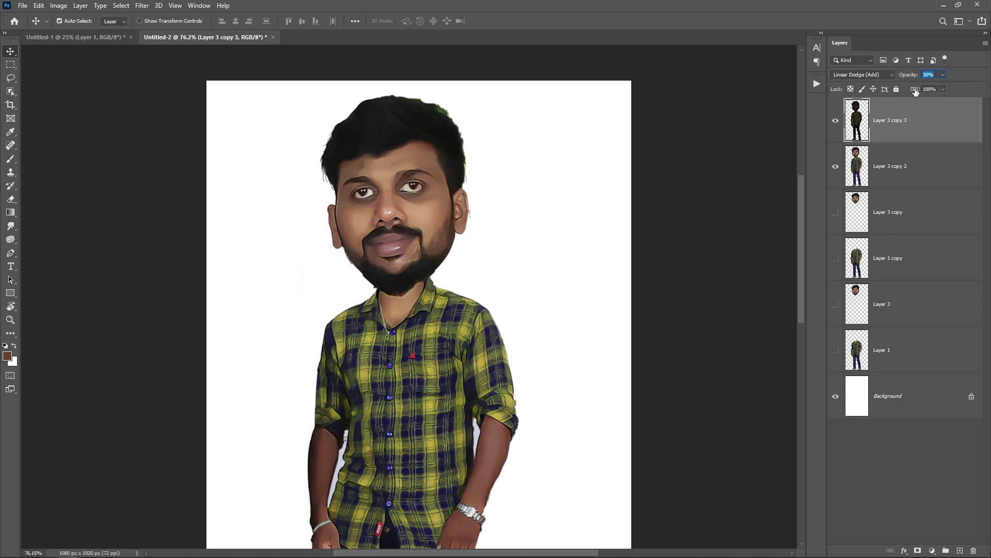
pyautogui.click(913, 170)
pyautogui.keyDown('shift'); pyautogui.click(924, 133); pyautogui.keyUp('shift')
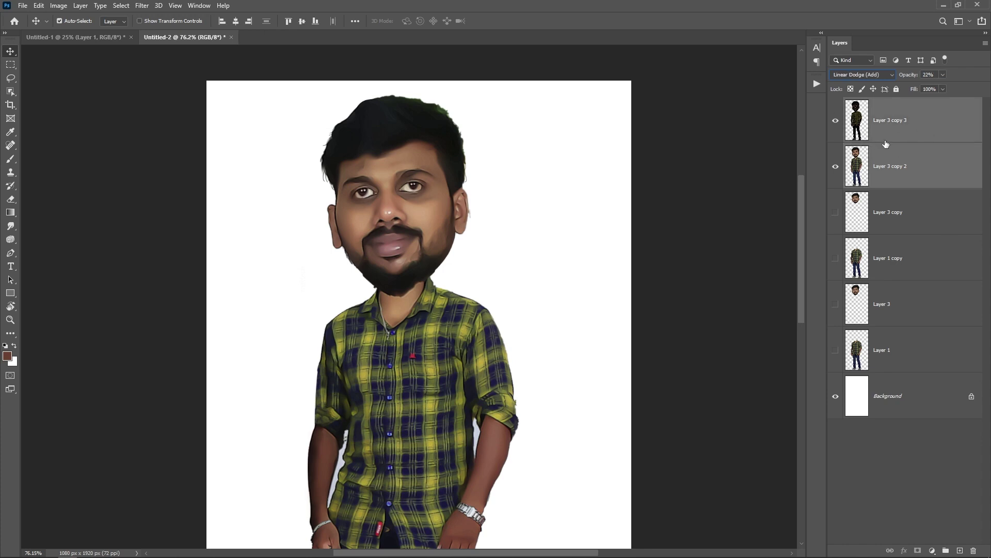
pyautogui.hotkey('ctrl', 'e')
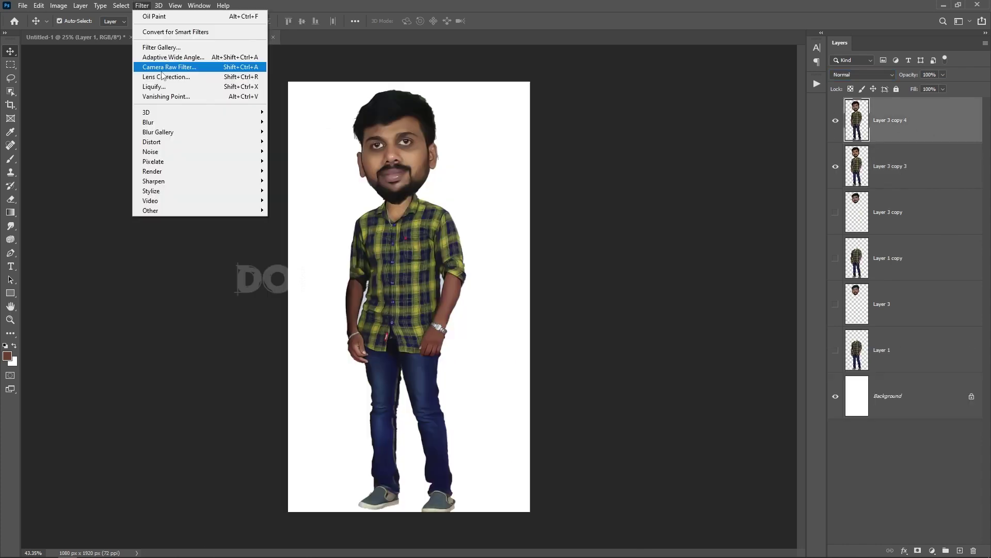
# Step: In Camera Raw, set Temperature +10, Tint +22, Exposure +0.95, Contrast +41, Highlights -17, Shadows +43, Whites +11 and Blacks -50
pyautogui.press('Return')
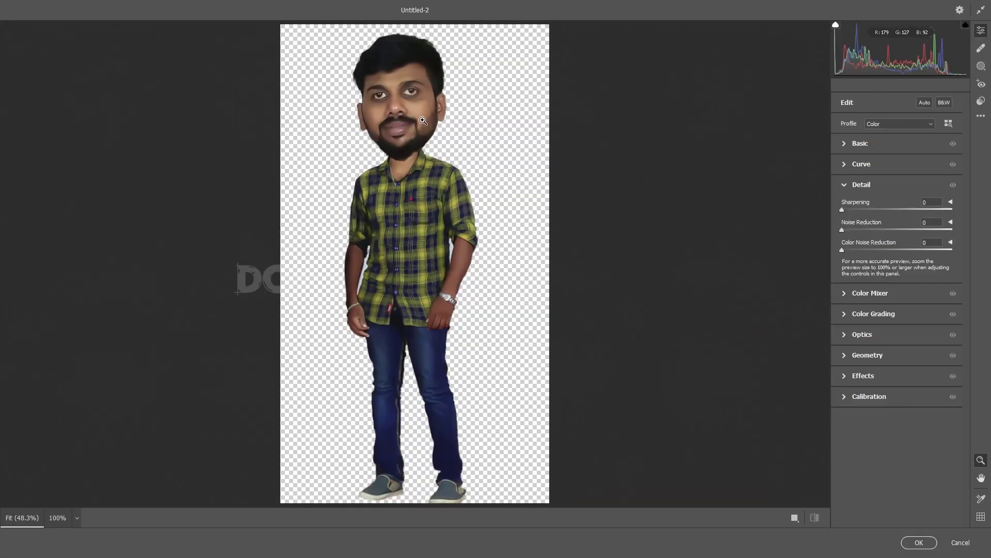
pyautogui.click(848, 140)
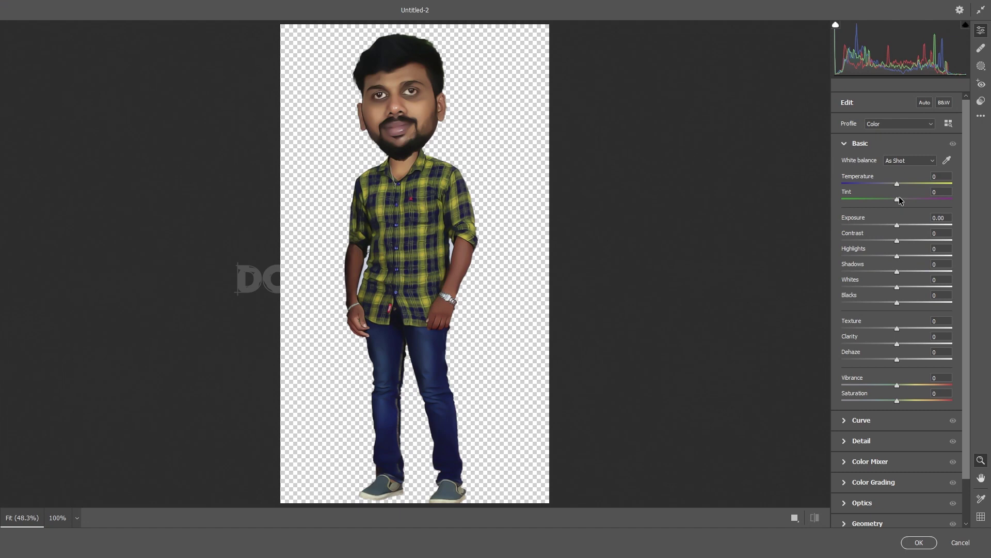
pyautogui.moveTo(899, 199)
pyautogui.mouseDown()
pyautogui.moveTo(923, 198)
pyautogui.moveTo(880, 198)
pyautogui.moveTo(925, 198)
pyautogui.moveTo(879, 182)
pyautogui.moveTo(915, 185)
pyautogui.moveTo(908, 197)
pyautogui.moveTo(928, 199)
pyautogui.moveTo(907, 197)
pyautogui.moveTo(897, 183)
pyautogui.mouseUp()
pyautogui.moveTo(897, 225); pyautogui.dragTo(918, 241)
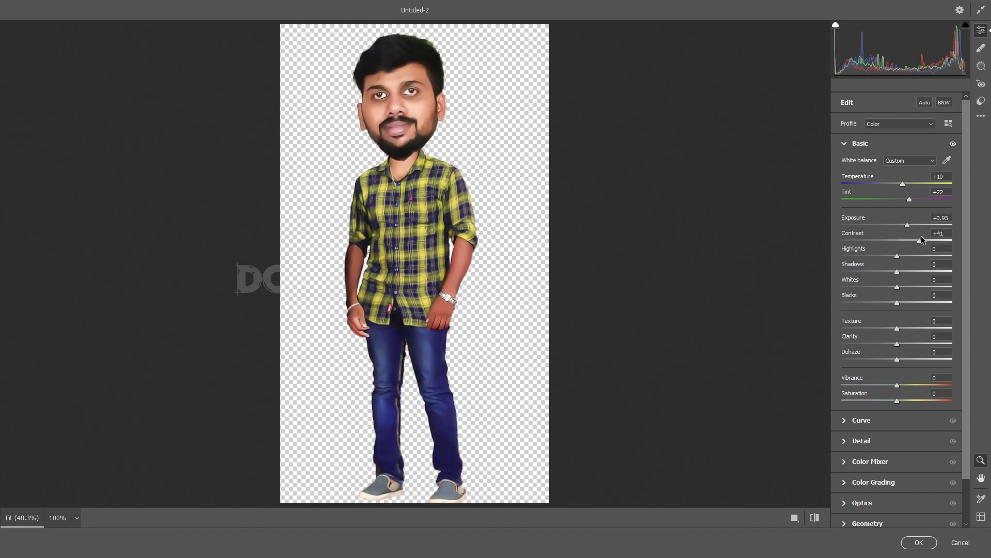
pyautogui.moveTo(896, 256); pyautogui.dragTo(868, 301)
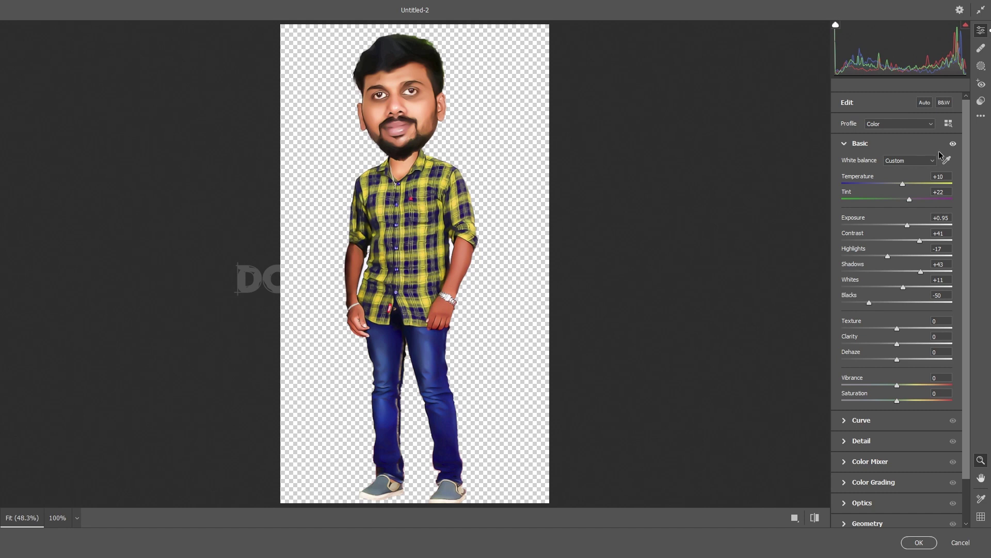
# Step: Compare the Basic adjustments with the original and set Texture to +100, Clarity to -13 and Vibrance to -18
pyautogui.click(953, 144)
pyautogui.click(953, 144)
pyautogui.moveTo(897, 330); pyautogui.dragTo(948, 331)
pyautogui.moveTo(409, 110); pyautogui.dragTo(480, 321)
pyautogui.moveTo(407, 116); pyautogui.dragTo(415, 176)
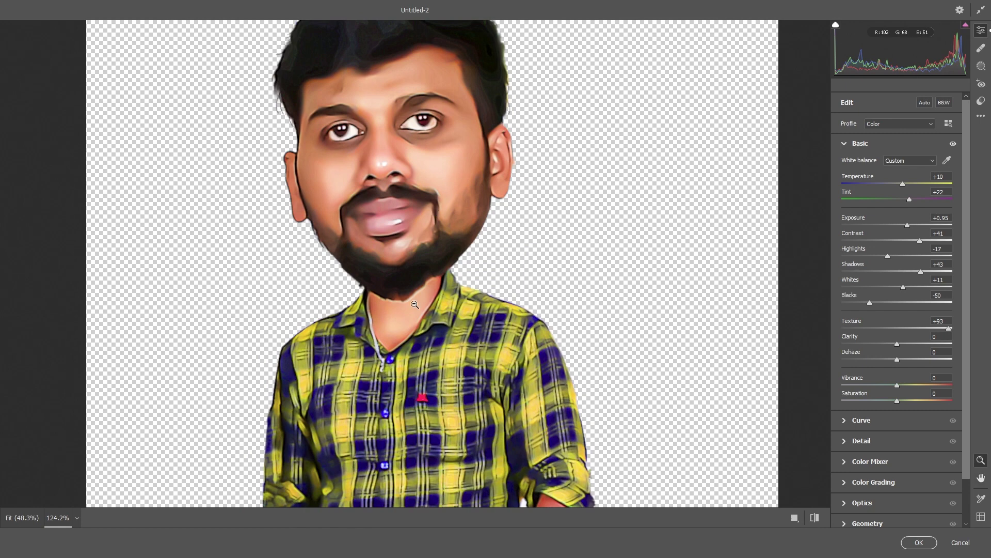
pyautogui.moveTo(936, 329); pyautogui.dragTo(965, 328)
pyautogui.moveTo(897, 344)
pyautogui.mouseDown()
pyautogui.moveTo(944, 350)
pyautogui.moveTo(890, 349)
pyautogui.mouseUp()
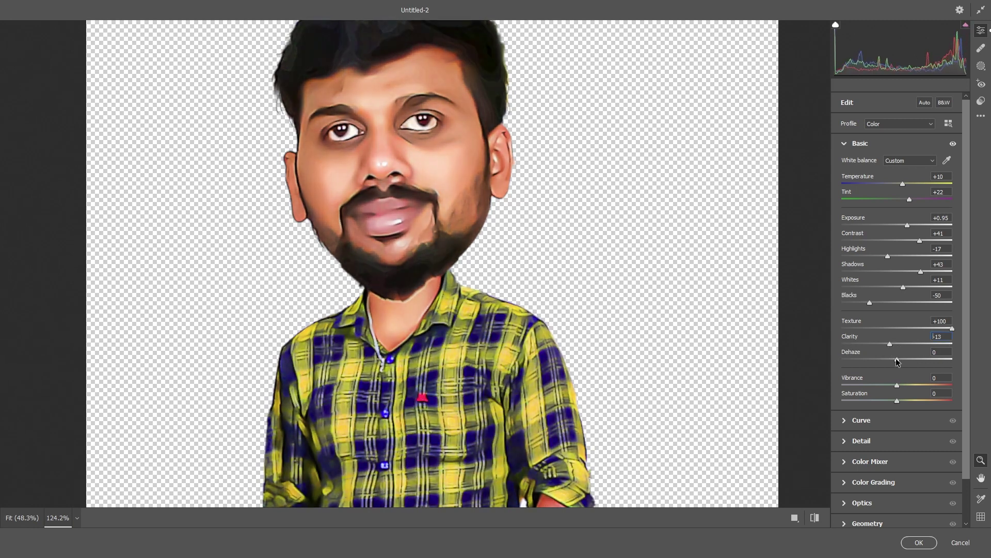
pyautogui.moveTo(897, 385); pyautogui.dragTo(888, 386)
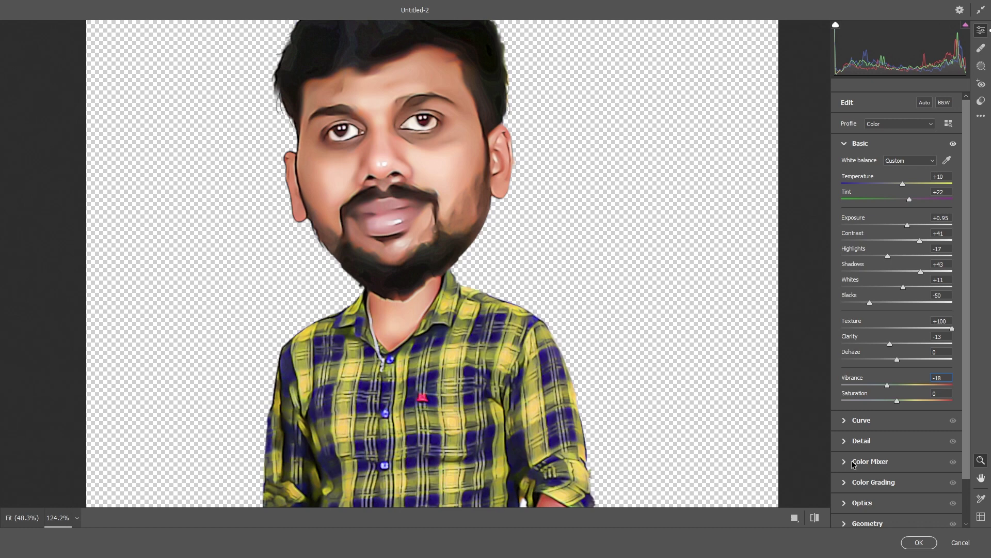
# Step: Slightly raise the luminance of the midtones and shadows with Color Grading
pyautogui.scroll(-2, 857, 454)
pyautogui.click(853, 430)
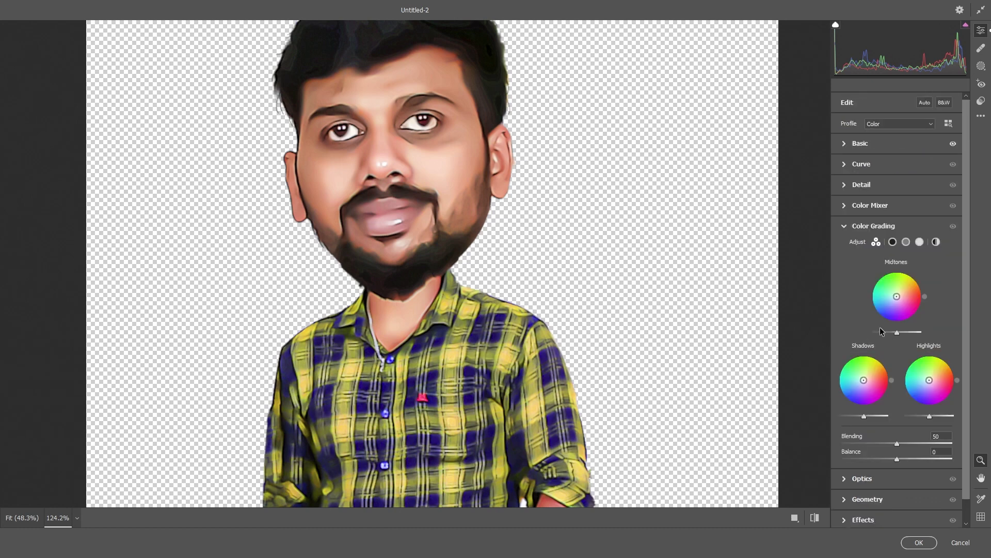
pyautogui.moveTo(897, 333)
pyautogui.mouseDown()
pyautogui.moveTo(884, 338)
pyautogui.moveTo(902, 340)
pyautogui.mouseUp()
pyautogui.moveTo(864, 416)
pyautogui.mouseDown()
pyautogui.moveTo(878, 416)
pyautogui.moveTo(867, 417)
pyautogui.mouseUp()
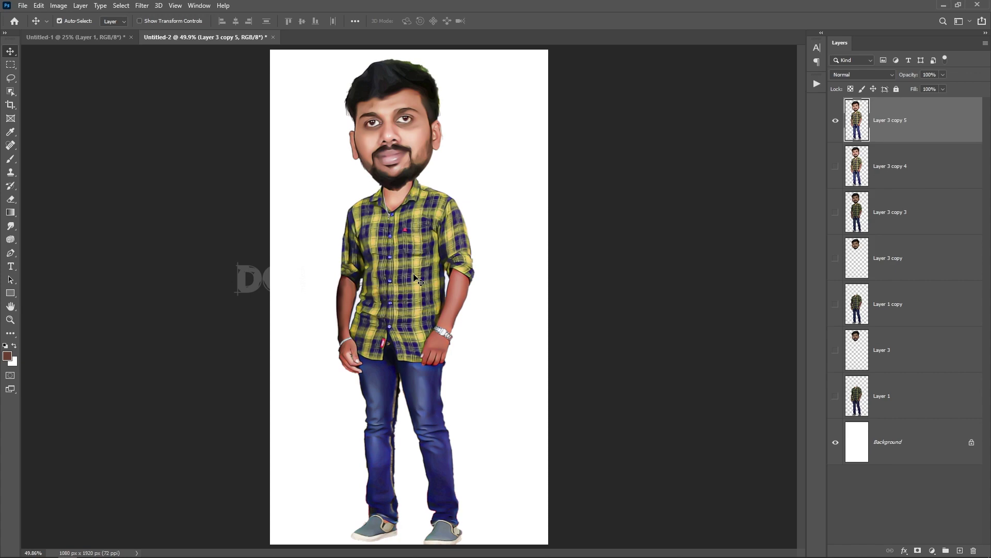
# Step: Liquify the figure by pulling the front of the hair upward into a pointed peak with the Forward Warp tool
pyautogui.click(142, 5)
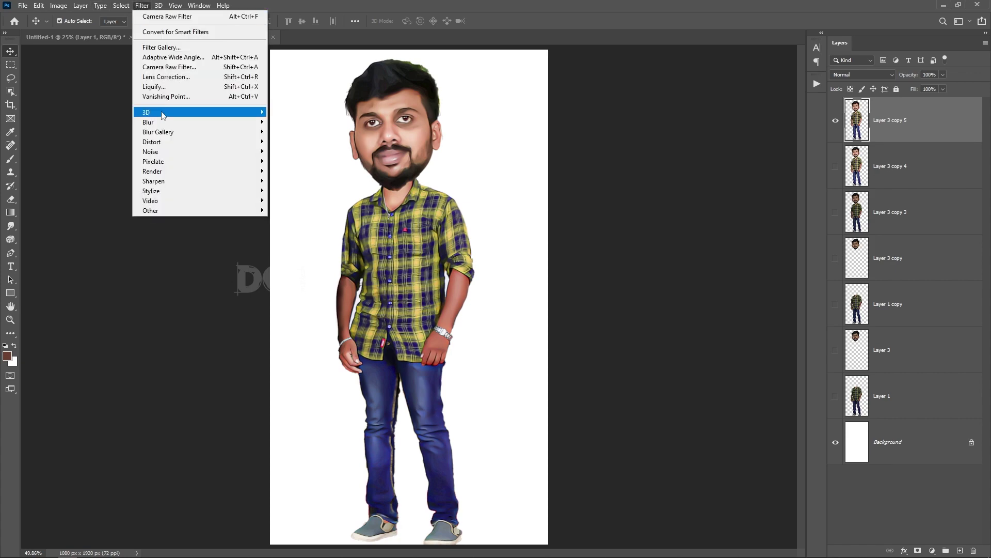
pyautogui.click(155, 81)
pyautogui.scroll(5, 442, 91)
pyautogui.press(']')
pyautogui.moveTo(318, 77); pyautogui.dragTo(267, 26)
pyautogui.moveTo(263, 84); pyautogui.dragTo(272, 21)
pyautogui.hotkey('ctrl', 'z')
pyautogui.hotkey('ctrl', 'z')
pyautogui.press(']')
pyautogui.press(']')
pyautogui.press(']')
pyautogui.moveTo(301, 100)
pyautogui.mouseDown()
pyautogui.moveTo(299, 74)
pyautogui.moveTo(269, 61)
pyautogui.moveTo(282, 87)
pyautogui.moveTo(277, 121)
pyautogui.moveTo(238, 145)
pyautogui.moveTo(271, 54)
pyautogui.moveTo(260, 91)
pyautogui.mouseUp()
pyautogui.press('[')
pyautogui.press('[')
pyautogui.press('[')
pyautogui.press('[')
pyautogui.press('[')
pyautogui.press('[')
pyautogui.press('[')
pyautogui.press('[')
pyautogui.press('[')
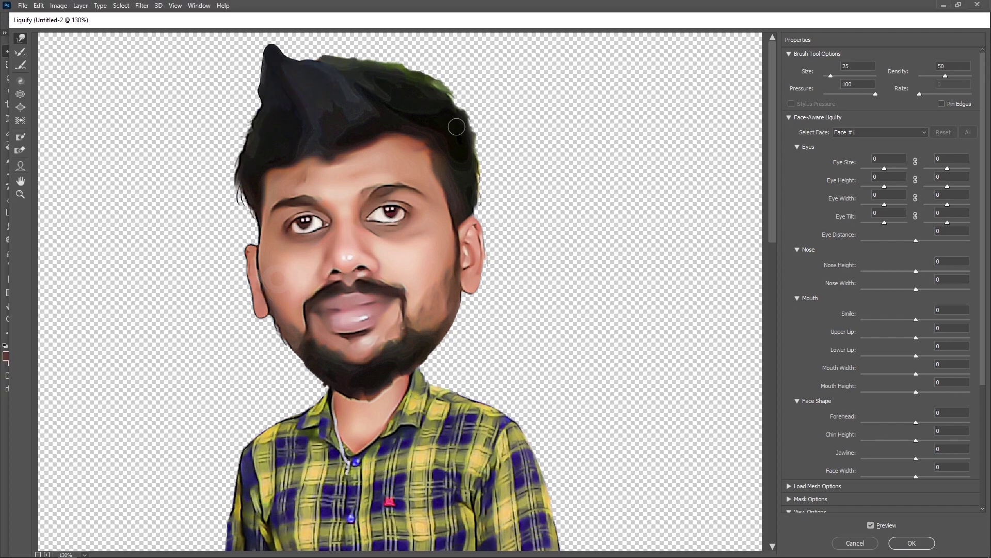
# Step: Try large Pucker and Bloat strokes on the figure's legs, torso and head, and undo them
pyautogui.scroll(-5, 383, 177)
pyautogui.click(20, 93)
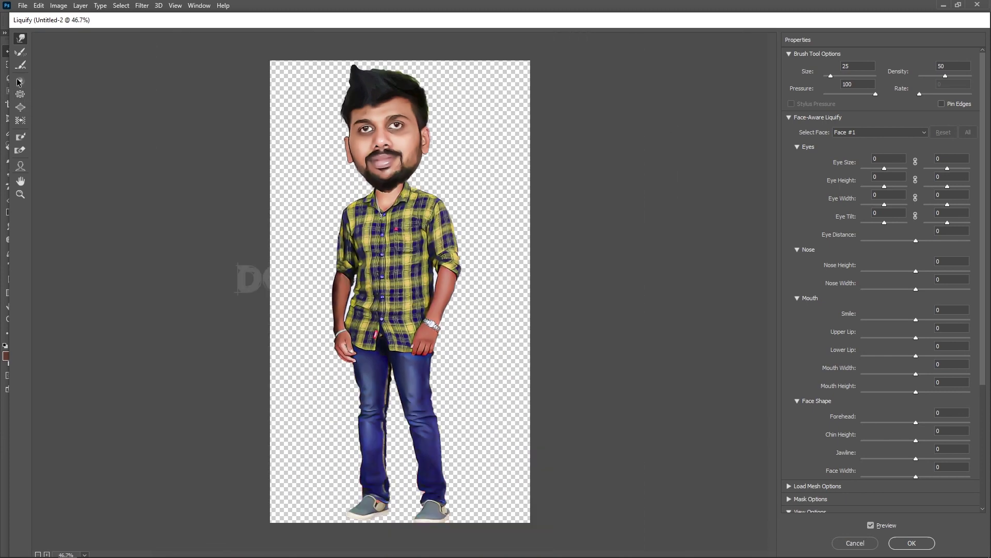
pyautogui.moveTo(442, 476); pyautogui.dragTo(411, 260)
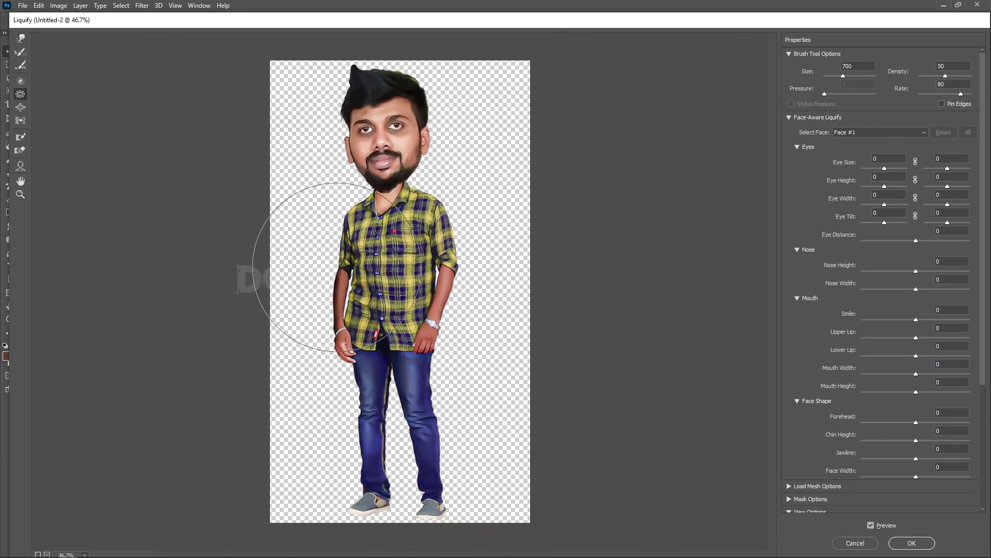
pyautogui.press('b')
pyautogui.press(']')
pyautogui.press(']')
pyautogui.press(']')
pyautogui.press(']')
pyautogui.press(']')
pyautogui.click(415, 263)
pyautogui.click(379, 136)
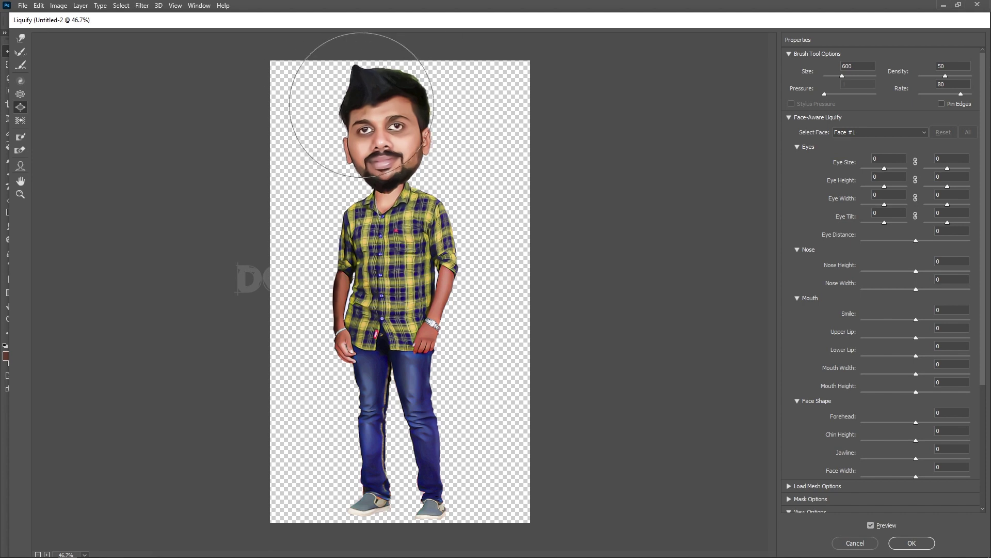
pyautogui.hotkey('ctrl', 'z')
pyautogui.hotkey('ctrl', 'z')
pyautogui.hotkey('ctrl', 'z')
pyautogui.hotkey('ctrl', 'z')
pyautogui.hotkey('ctrl', 'z')
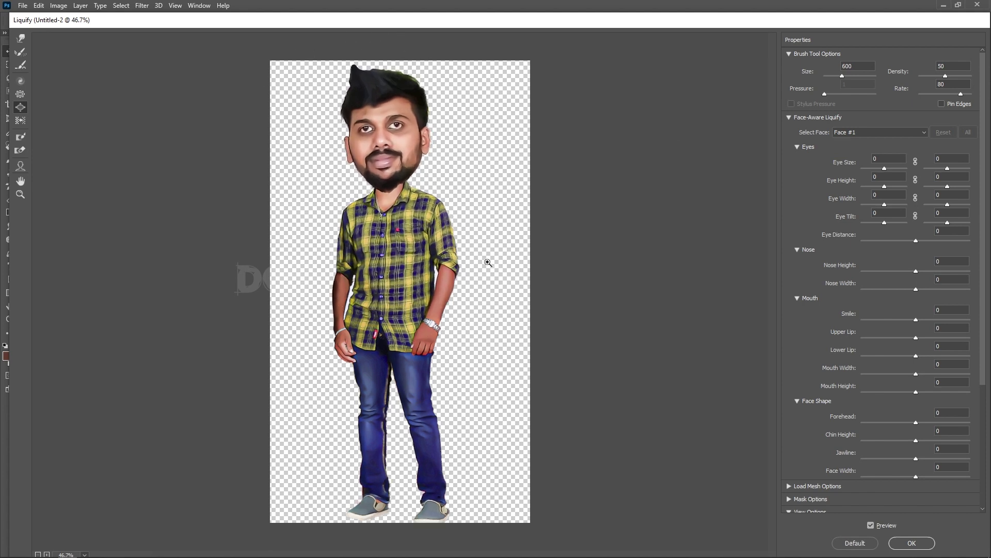
# Step: Slim the figure's arms, torso and legs with smaller Pucker strokes and apply the Liquify changes
pyautogui.press('s')
pyautogui.moveTo(452, 263)
pyautogui.mouseDown()
pyautogui.moveTo(448, 297)
pyautogui.moveTo(383, 379)
pyautogui.moveTo(413, 253)
pyautogui.moveTo(388, 445)
pyautogui.moveTo(408, 266)
pyautogui.moveTo(390, 404)
pyautogui.moveTo(426, 450)
pyautogui.moveTo(383, 269)
pyautogui.moveTo(406, 417)
pyautogui.mouseUp()
pyautogui.click(20, 38)
pyautogui.click(20, 107)
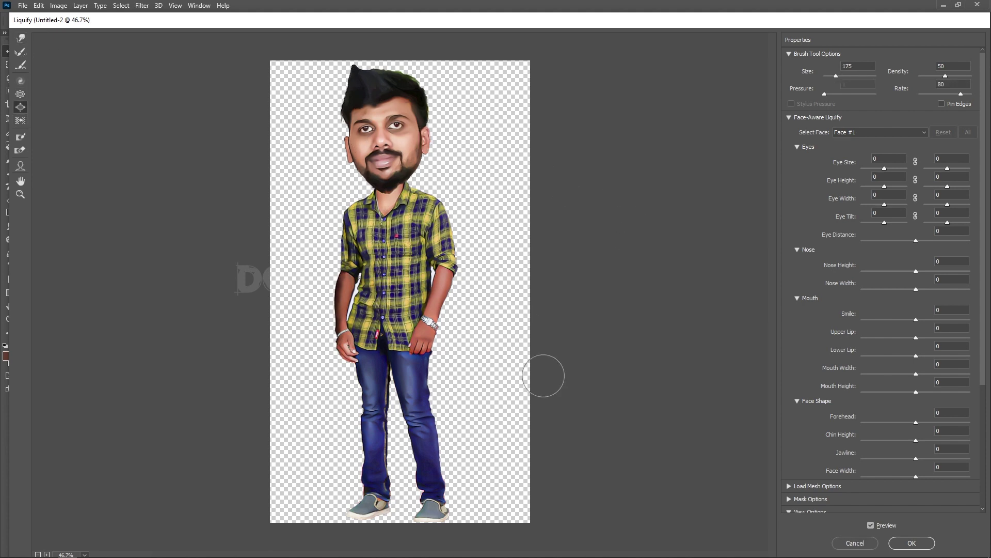
pyautogui.click(912, 543)
# Step: Add a new layer directly above the Background and fill it with black
pyautogui.click(946, 432)
pyautogui.hotkey('alt', 'BackSpace')
pyautogui.hotkey('ctrl', 'z')
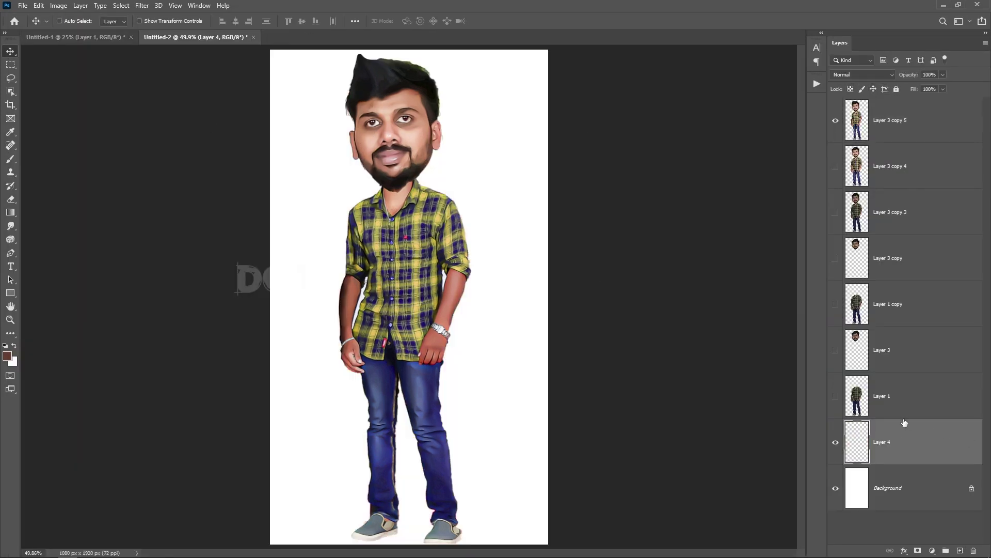
pyautogui.hotkey('ctrl', 'z')
pyautogui.hotkey('ctrl', 'shift', 'z')
pyautogui.press('d')
pyautogui.hotkey('alt', 'BackSpace')
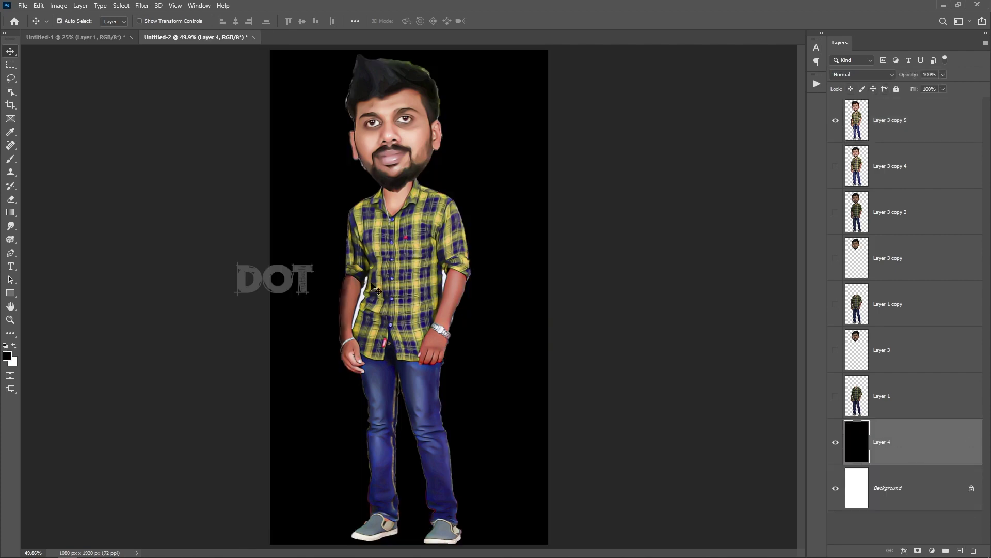
# Step: Delete the leftover white gaps between both arms and the shirt from the figure layer with the Magic Wand
pyautogui.scroll(5, 356, 292)
pyautogui.press('p')
pyautogui.press('w')
pyautogui.hotkey('shift', 'w')
pyautogui.hotkey('shift', 'w')
pyautogui.click(891, 136)
pyautogui.click(391, 281)
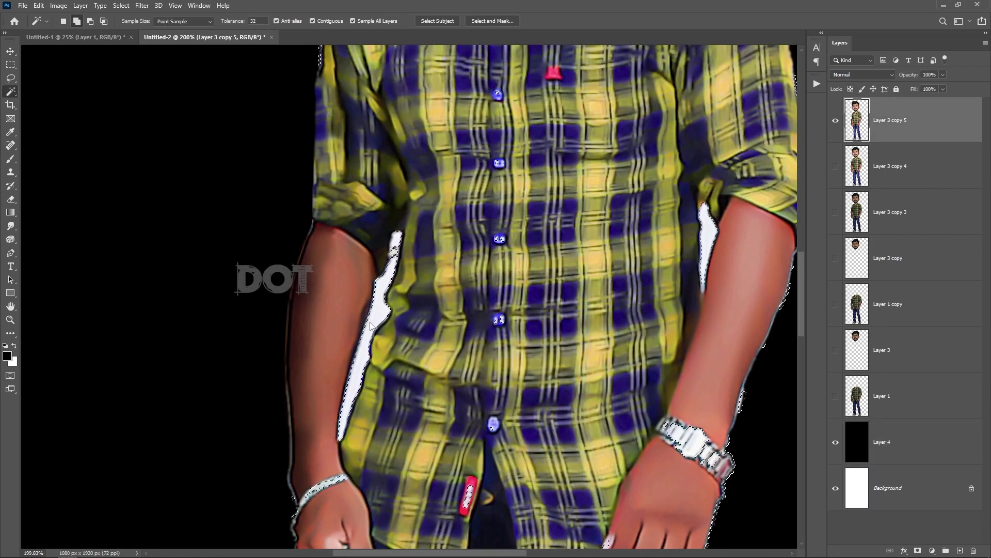
pyautogui.press('Delete')
pyautogui.click(705, 232)
pyautogui.press('Delete')
pyautogui.scroll(-5, 343, 336)
pyautogui.scroll(4, 513, 363)
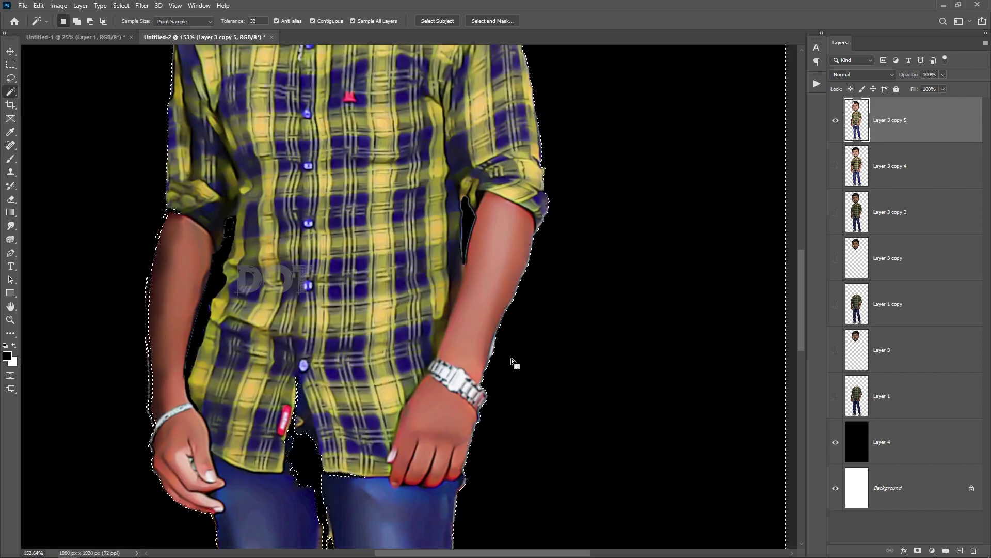
pyautogui.hotkey('ctrl', 'd')
# Step: Outline the pale fringe beneath the ear and along the jaw with a pen path and delete it
pyautogui.scroll(5, 354, 405)
pyautogui.press('p')
pyautogui.scroll(6, 349, 393)
pyautogui.click(283, 334)
pyautogui.click(304, 290)
pyautogui.click(305, 312)
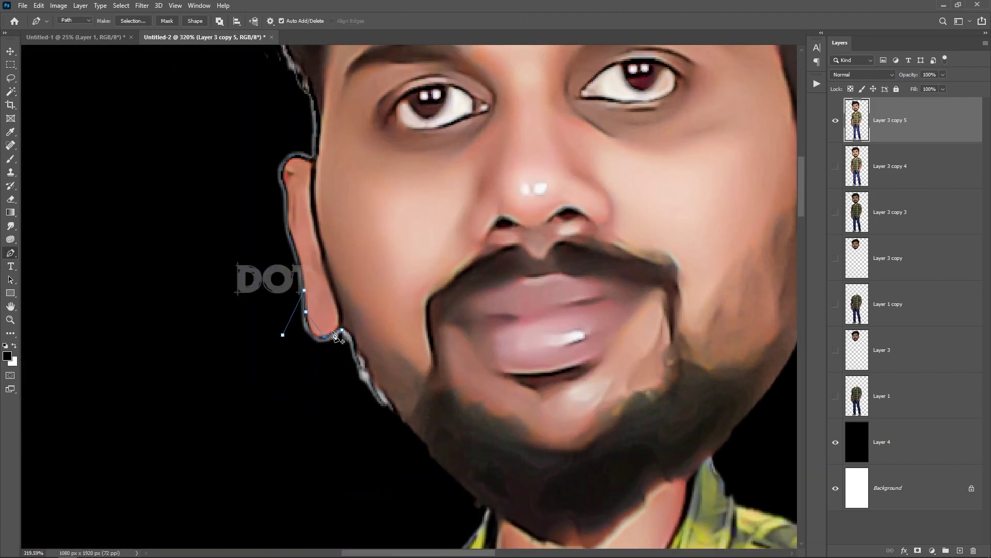
pyautogui.moveTo(354, 344); pyautogui.dragTo(358, 360)
pyautogui.moveTo(368, 377); pyautogui.dragTo(372, 384)
pyautogui.click(390, 431)
pyautogui.hotkey('ctrl', 'Return')
pyautogui.press('Delete')
pyautogui.hotkey('ctrl', 'd')
pyautogui.scroll(-10, 308, 414)
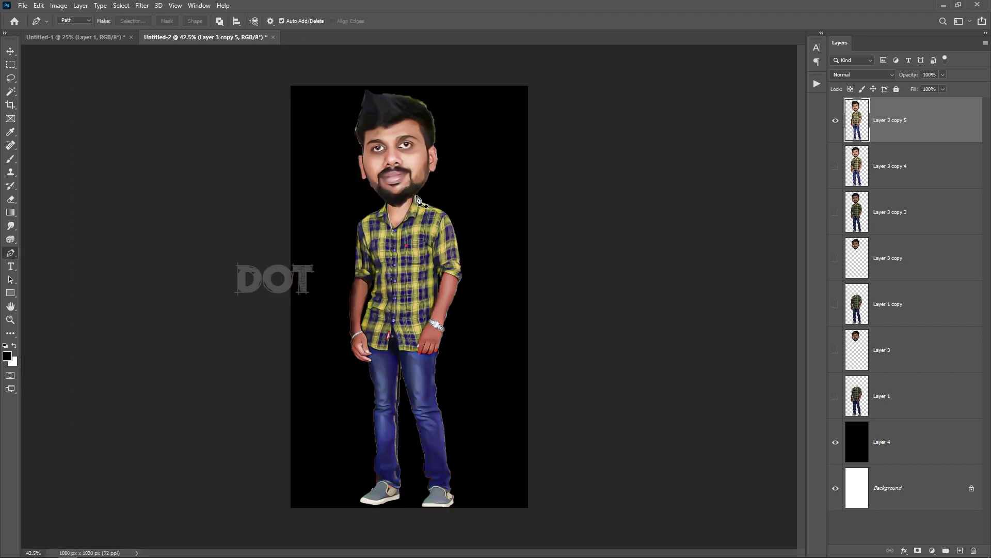
# Step: Give the black layer a linear gradient overlay from dark navy at the base to golden yellow sampled from the shirt
pyautogui.scroll(8, 369, 104)
pyautogui.press('v')
pyautogui.scroll(-6, 429, 191)
pyautogui.doubleClick(914, 442)
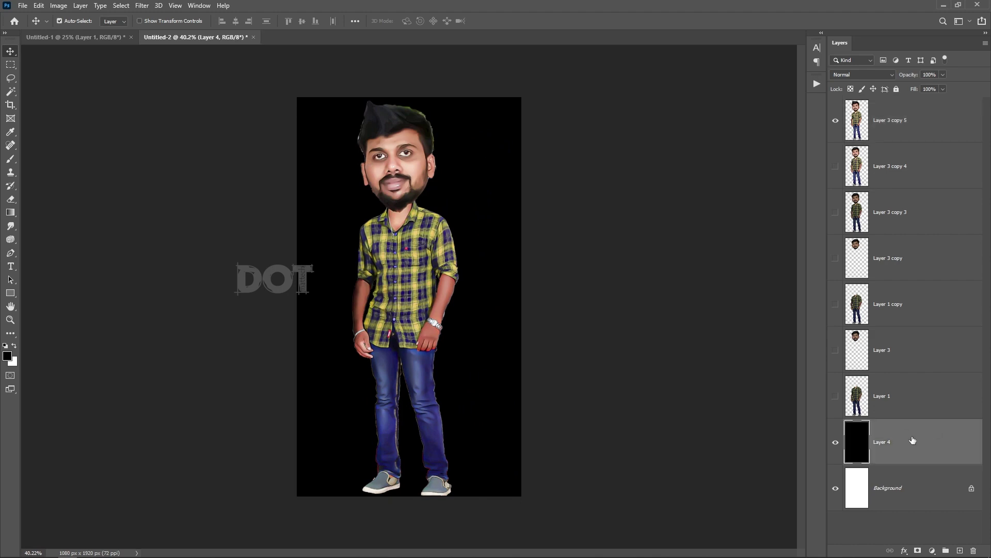
pyautogui.click(620, 320)
pyautogui.click(786, 230)
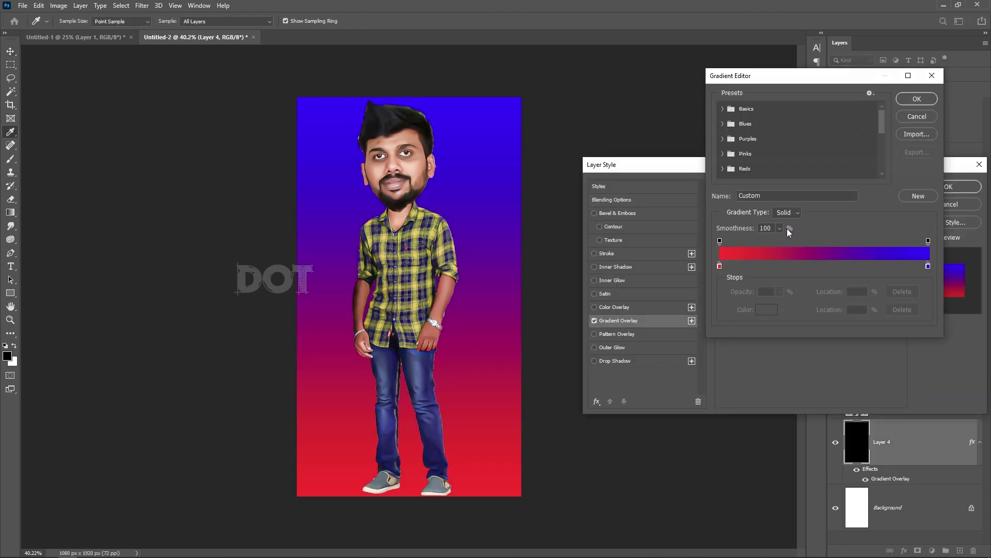
pyautogui.doubleClick(721, 266)
pyautogui.click(721, 282)
pyautogui.press('Return')
pyautogui.click(928, 266)
pyautogui.click(773, 312)
pyautogui.moveTo(454, 243); pyautogui.dragTo(416, 232)
pyautogui.press('Return')
pyautogui.press('Return')
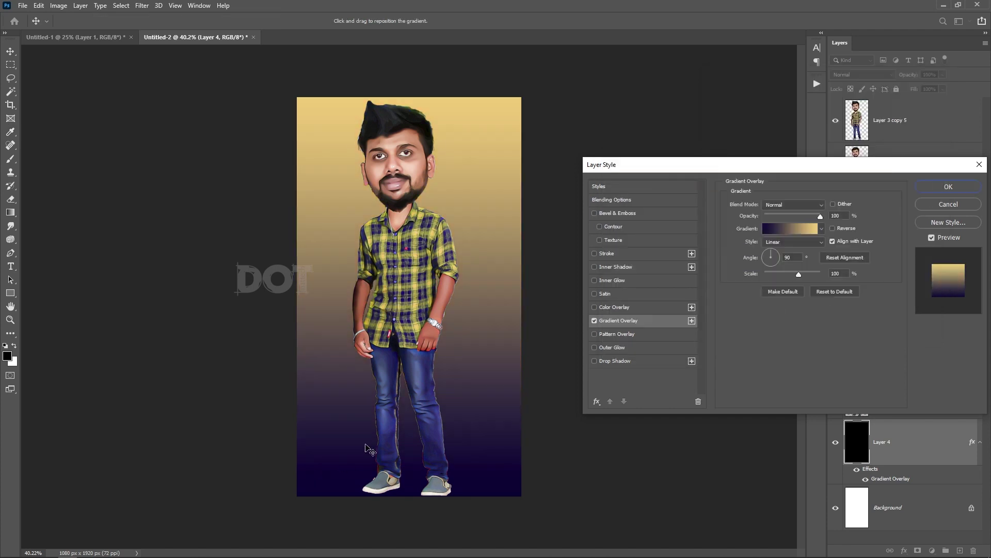
# Step: Add a white, centre-positioned stroke of about 29 px around the figure
pyautogui.click(609, 253)
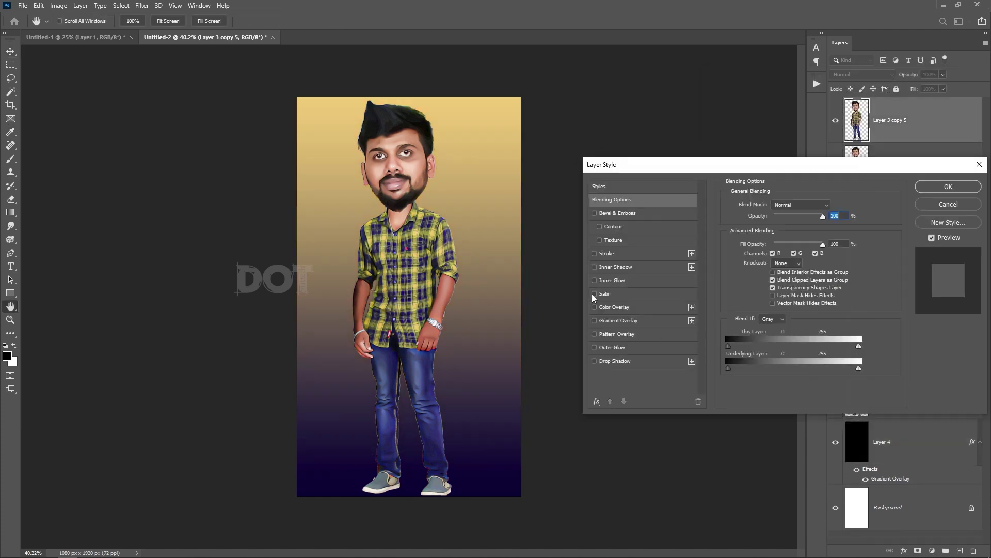
pyautogui.click(607, 253)
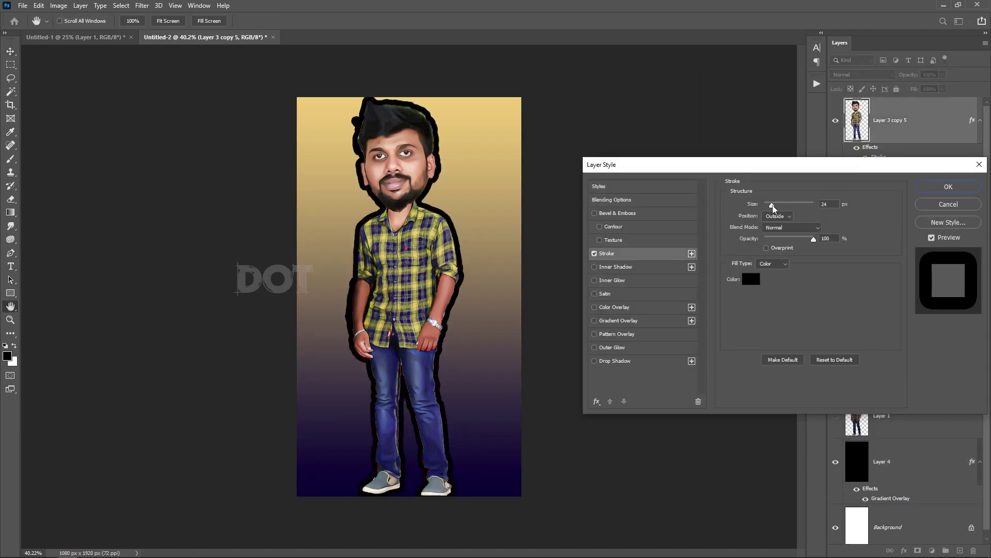
pyautogui.moveTo(764, 204); pyautogui.dragTo(765, 206)
pyautogui.scroll(5, 377, 185)
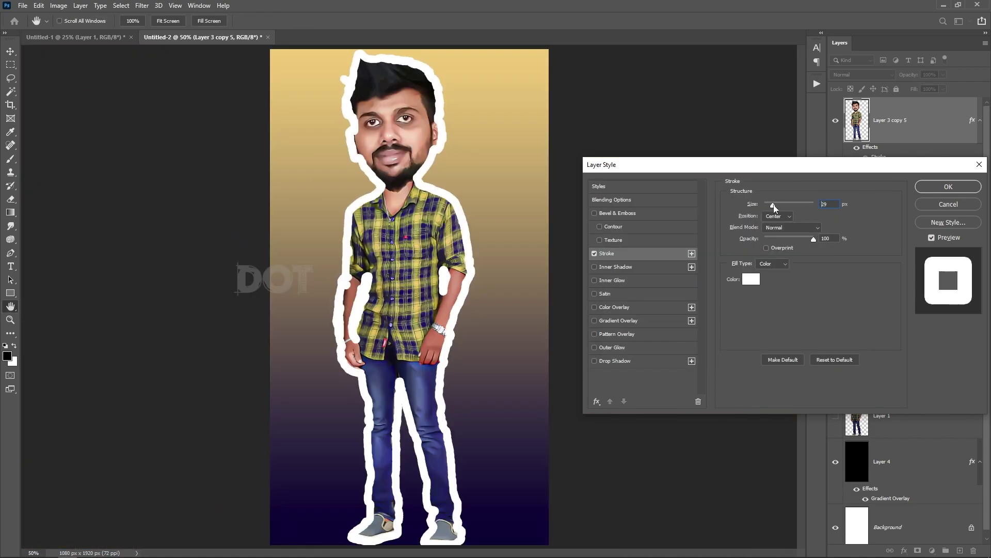
pyautogui.moveTo(773, 205)
pyautogui.mouseDown()
pyautogui.moveTo(781, 205)
pyautogui.moveTo(773, 209)
pyautogui.mouseUp()
pyautogui.press('Return')
pyautogui.scroll(3, 403, 155)
pyautogui.scroll(-4, 403, 155)
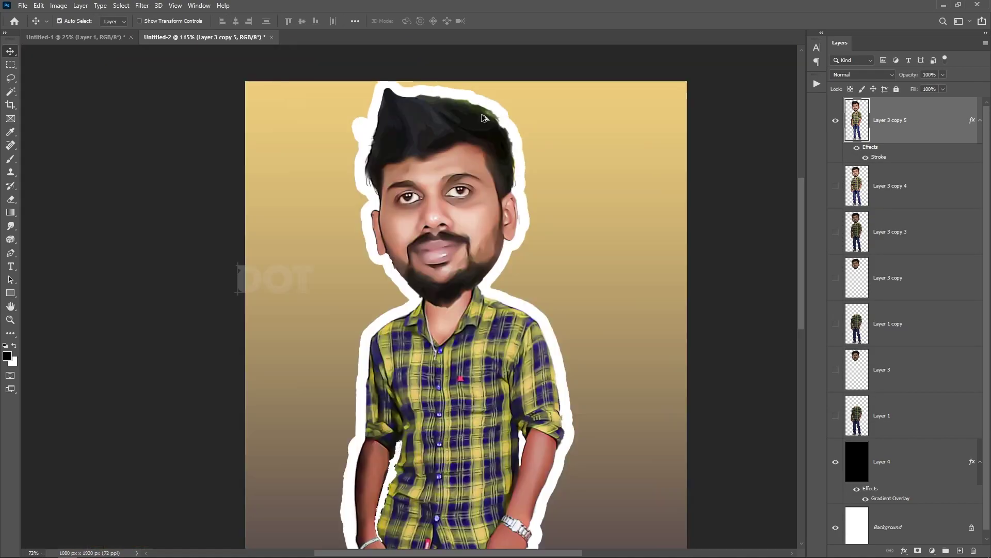
# Step: Scale down and reposition the outlined figure, duplicate it and hide the original layer
pyautogui.hotkey('ctrl', 't')
pyautogui.moveTo(350, 98); pyautogui.dragTo(355, 120)
pyautogui.press('Return')
pyautogui.moveTo(435, 270); pyautogui.dragTo(435, 263)
pyautogui.hotkey('ctrl', 'j')
pyautogui.click(835, 185)
pyautogui.hotkey('ctrl', 't')
pyautogui.rightClick(398, 212)
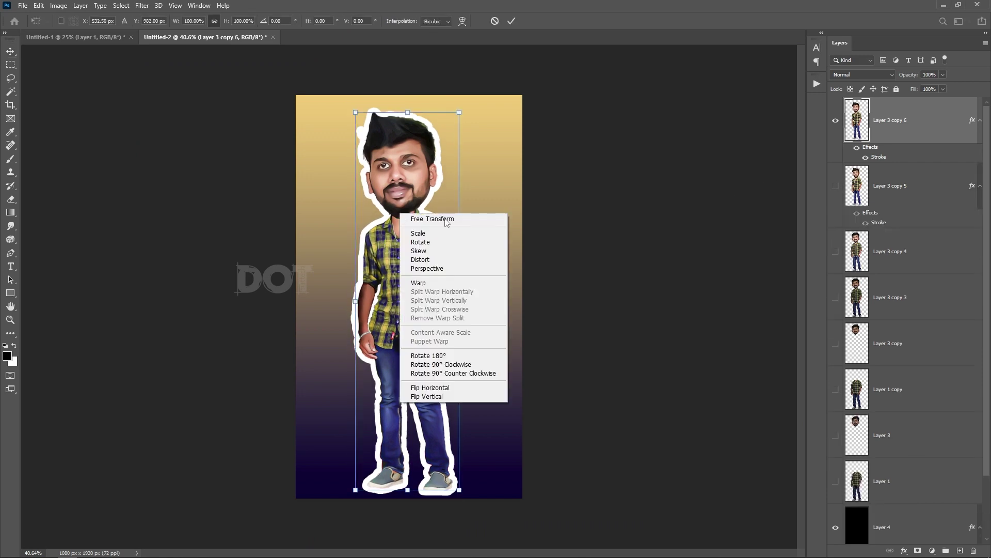
pyautogui.click(419, 283)
pyautogui.moveTo(461, 112); pyautogui.dragTo(471, 99)
pyautogui.moveTo(355, 113); pyautogui.dragTo(348, 106)
pyautogui.moveTo(381, 356); pyautogui.dragTo(393, 361)
pyautogui.moveTo(460, 490); pyautogui.dragTo(451, 499)
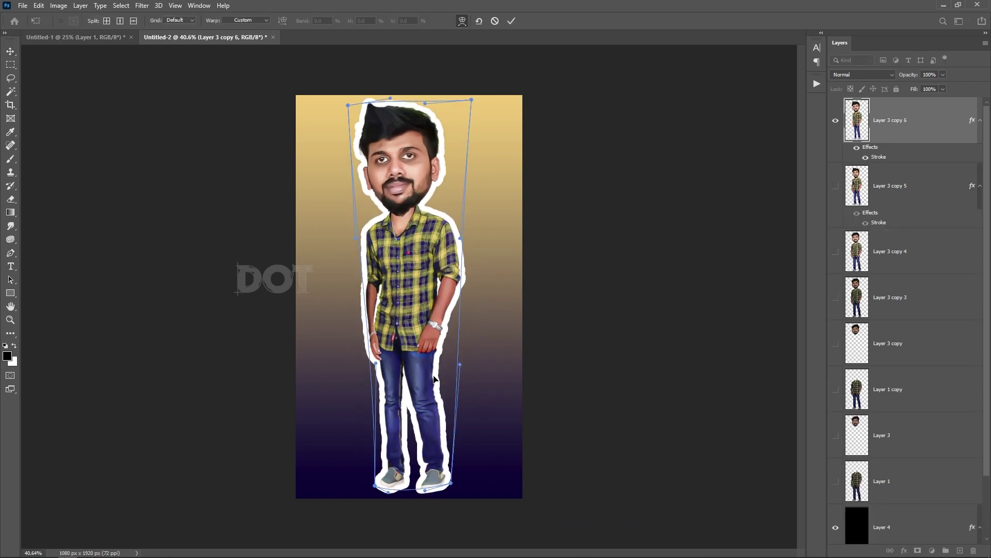
pyautogui.moveTo(434, 377); pyautogui.dragTo(448, 374)
pyautogui.press('Escape')
pyautogui.click(617, 267)
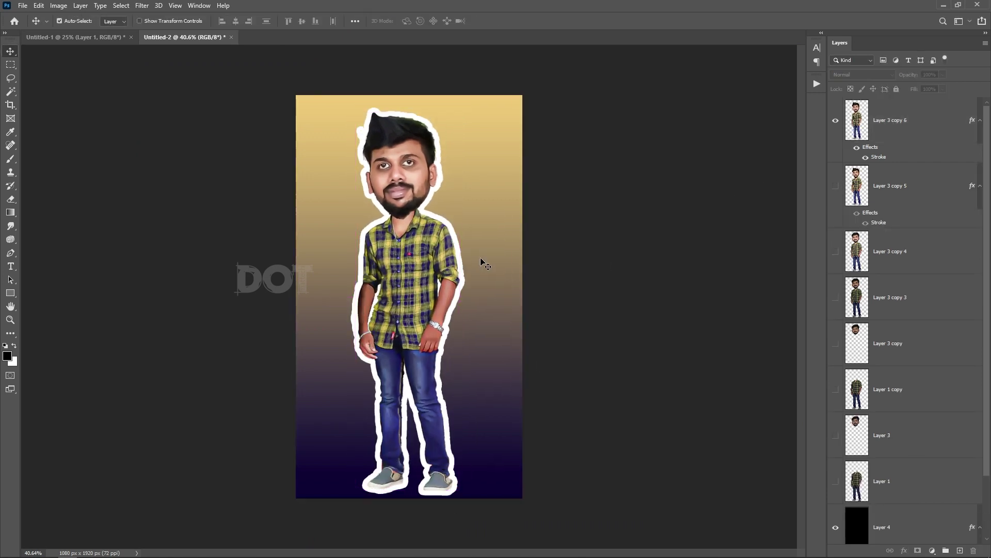
# Step: Add the name as a text layer over the figure's legs and enlarge it to nearly the full canvas width
pyautogui.press('t')
pyautogui.click(336, 372)
pyautogui.write('Mahi')
pyautogui.hotkey('ctrl', 't')
pyautogui.moveTo(403, 345); pyautogui.dragTo(493, 304)
# Step: Set the name text's font to Poppins
pyautogui.click(817, 47)
pyautogui.click(726, 63)
pyautogui.press('Down')
pyautogui.press('Down')
pyautogui.press('Down')
pyautogui.press('Down')
pyautogui.press('Down')
pyautogui.press('Down')
pyautogui.press('Down')
pyautogui.press('Down')
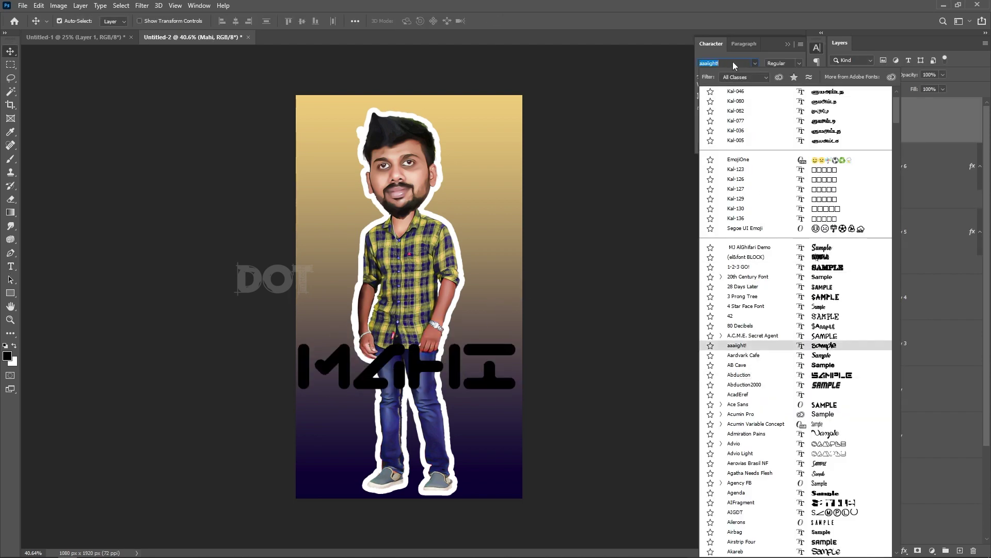
pyautogui.write('poppins')
pyautogui.click(806, 253)
# Step: Tilt the name text counter-clockwise so it rises to the right and shift it down over the legs
pyautogui.hotkey('ctrl', 't')
pyautogui.moveTo(522, 341); pyautogui.dragTo(542, 292)
pyautogui.press('Return')
pyautogui.moveTo(418, 356); pyautogui.dragTo(421, 390)
# Step: Give the letter "a" in the name the ExtraLight weight and place the tilted text over the figure's lower legs
pyautogui.click(11, 266)
pyautogui.click(799, 63)
pyautogui.click(780, 72)
pyautogui.click(11, 51)
pyautogui.moveTo(443, 149); pyautogui.dragTo(468, 397)
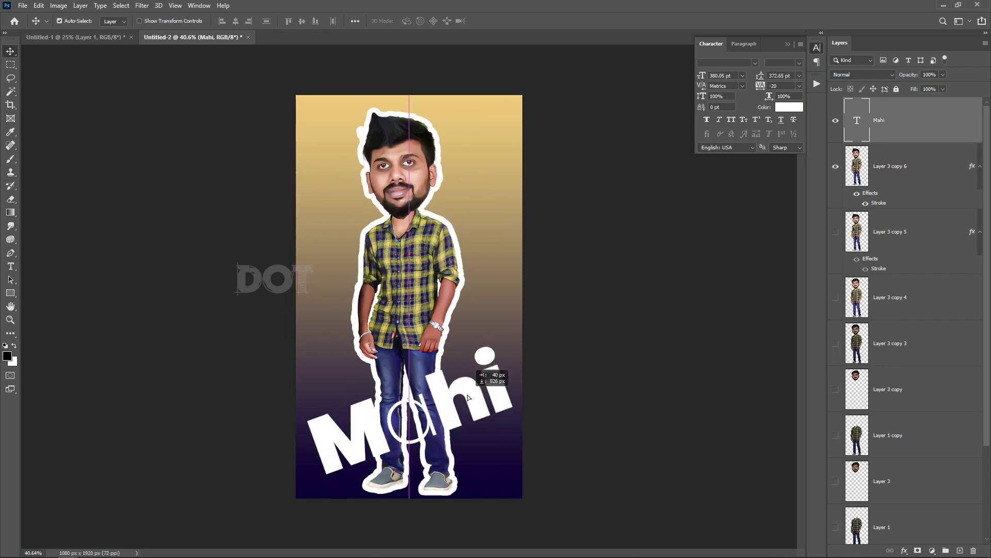
# Step: Duplicate the name text, reduce the copy to the letter "a", enlarge it to about 1772 pt and place it behind the outlined figure
pyautogui.moveTo(467, 395); pyautogui.dragTo(467, 282)
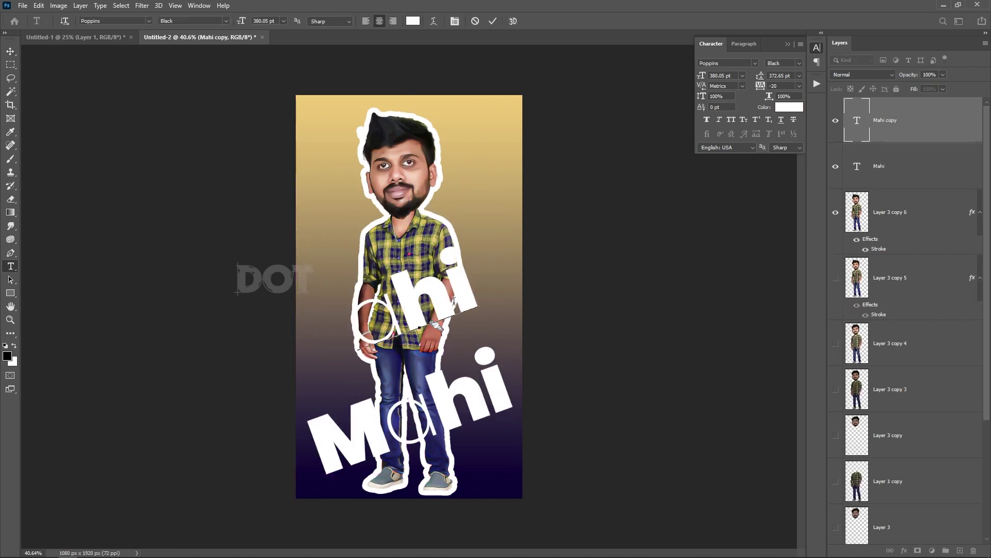
pyautogui.moveTo(456, 253); pyautogui.dragTo(615, 32)
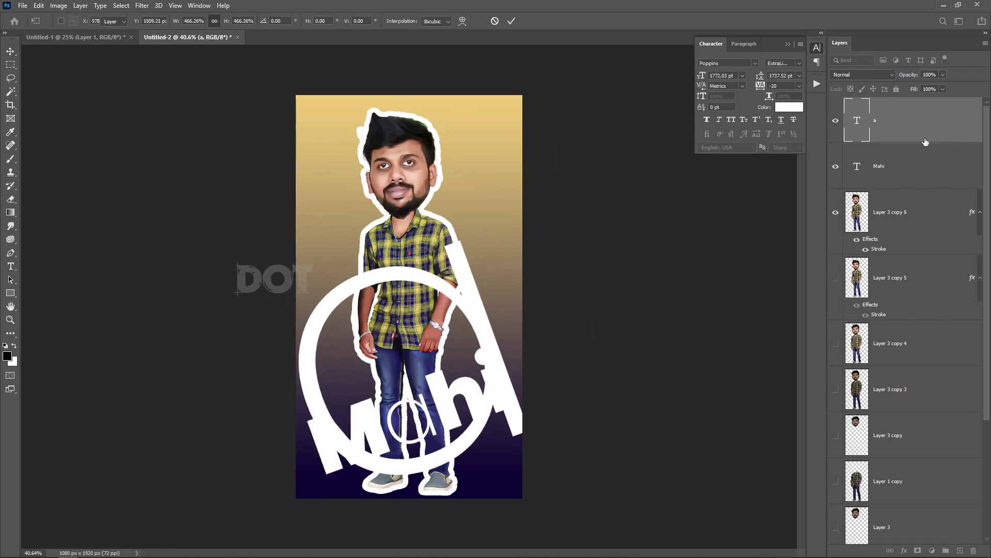
pyautogui.press('Return')
pyautogui.moveTo(925, 139); pyautogui.dragTo(925, 252)
# Step: Move the giant "a" up around the figure's torso and scale it down to about 1631 pt
pyautogui.moveTo(473, 317); pyautogui.dragTo(475, 249)
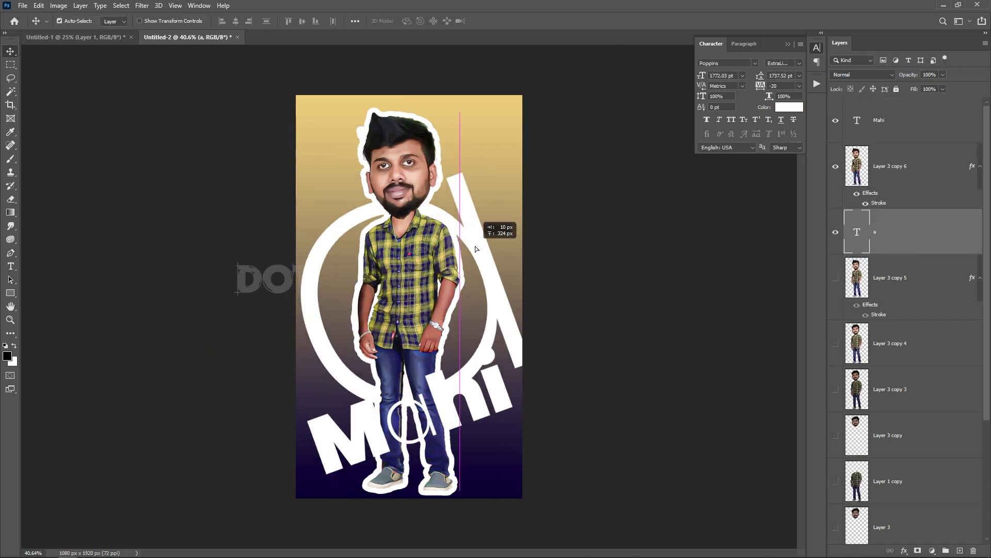
pyautogui.hotkey('ctrl', 't')
pyautogui.moveTo(622, 56); pyautogui.dragTo(607, 80)
pyautogui.press('Return')
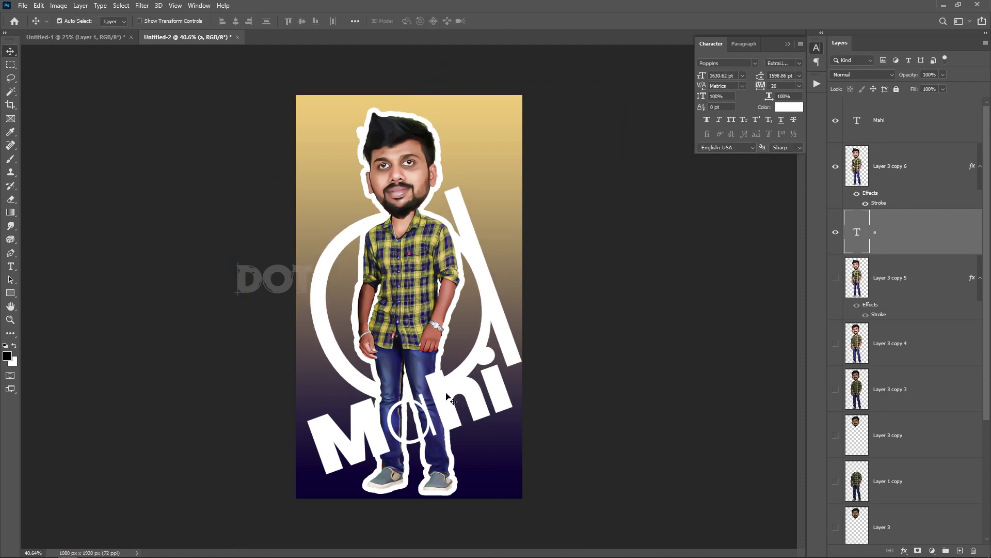
# Step: Replace the "a" in the name with blank space, nudge the giant "a", and reduce the tilt of the remaining letters
pyautogui.moveTo(432, 415); pyautogui.dragTo(432, 407)
pyautogui.click(10, 51)
pyautogui.moveTo(481, 287); pyautogui.dragTo(476, 283)
pyautogui.click(483, 395)
pyautogui.hotkey('ctrl', 't')
pyautogui.moveTo(557, 289); pyautogui.dragTo(554, 328)
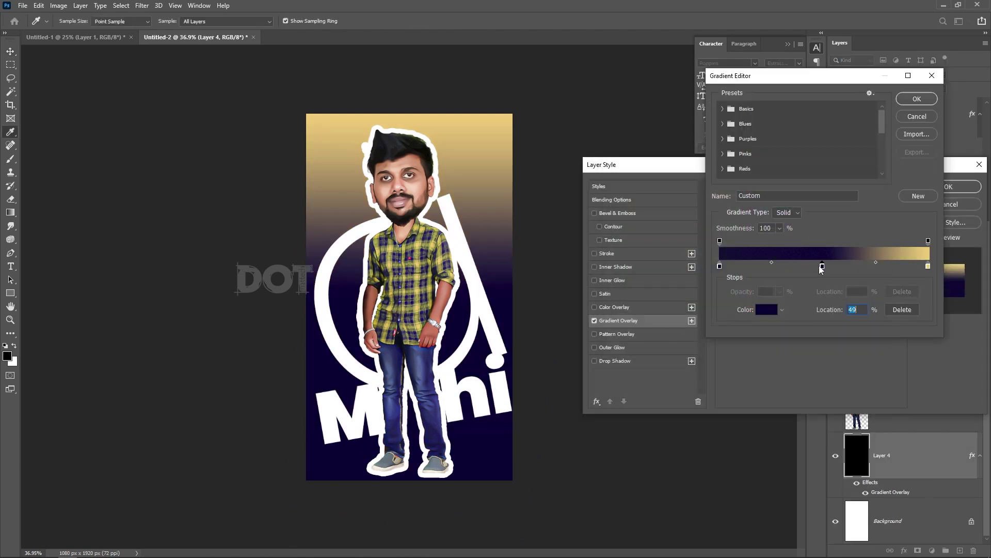
# Step: Move the middle navy stop of the background's gradient overlay to the 40% location
pyautogui.moveTo(821, 269); pyautogui.dragTo(804, 271)
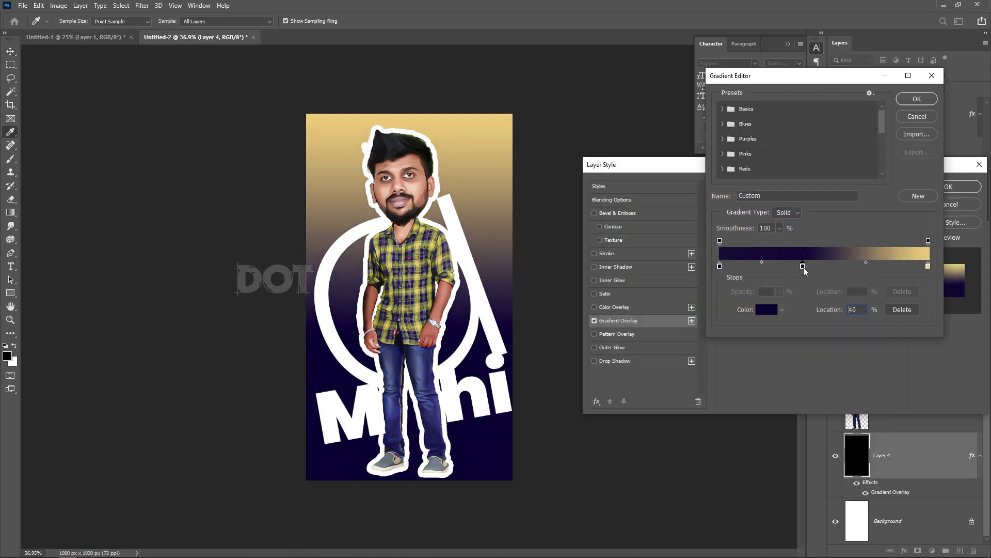